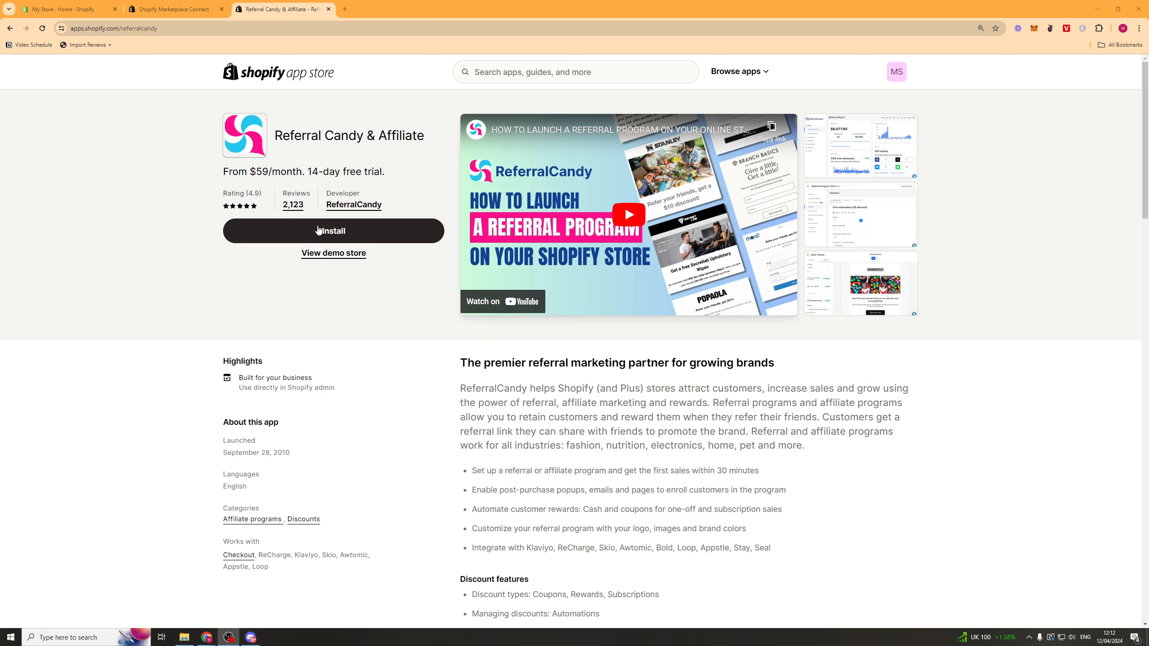
Step: Install the Referral Candy & Affiliate app on the store and start its free trial on the Premium plan billed monthly
click(353, 228)
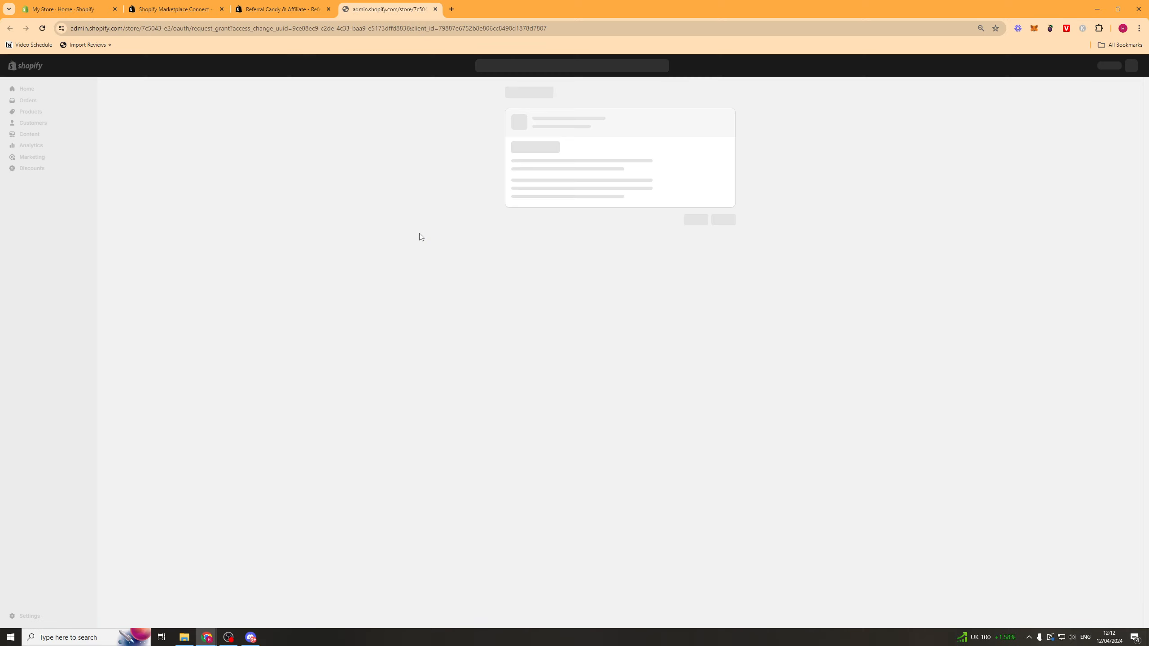
click(732, 242)
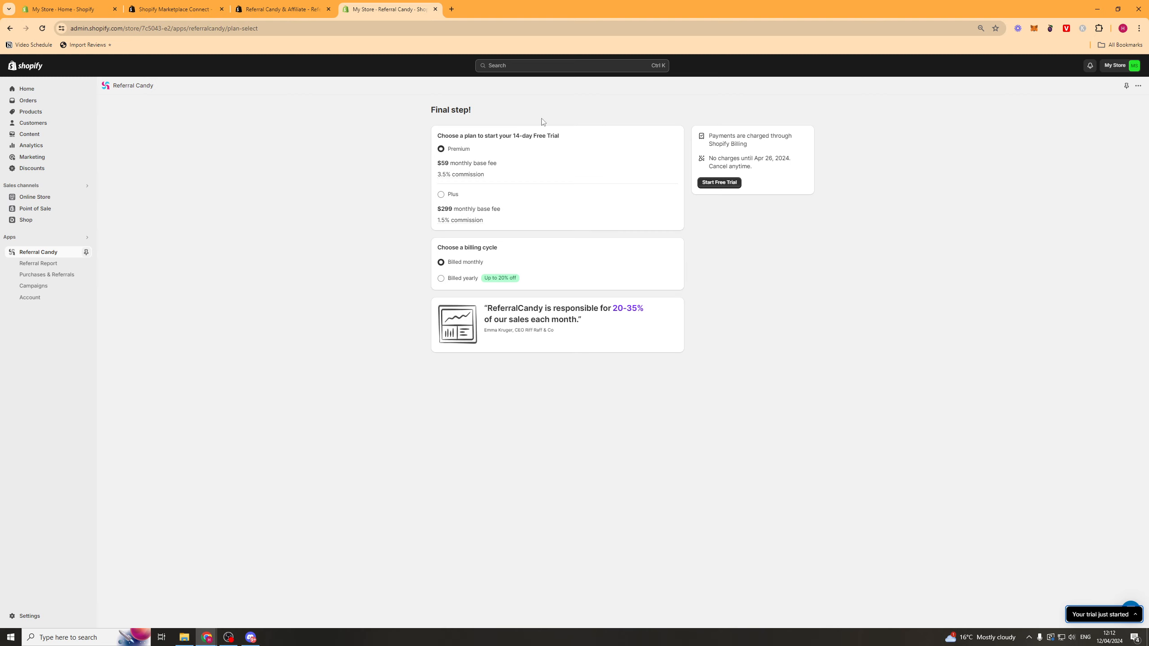
drag(434, 136, 565, 137)
double_click(528, 140)
click(523, 133)
double_click(527, 136)
triple_click(525, 136)
click(508, 146)
click(726, 183)
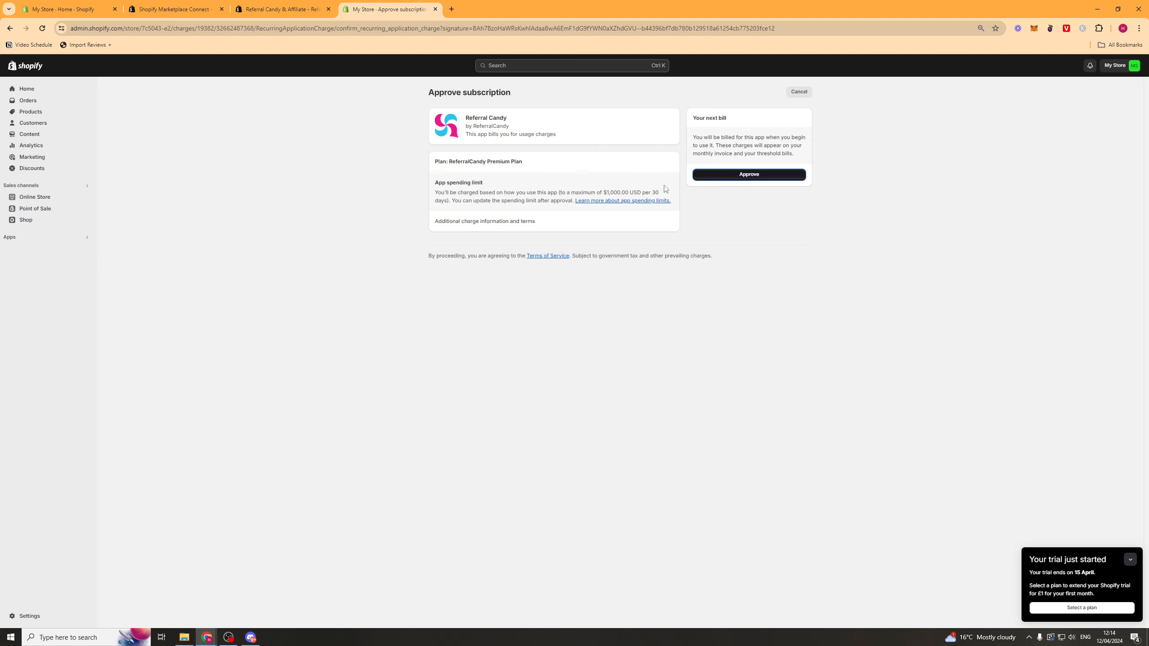
Step: Open the help page about app spending limits and approve the ReferralCandy Premium Plan subscription
drag(542, 193, 635, 194)
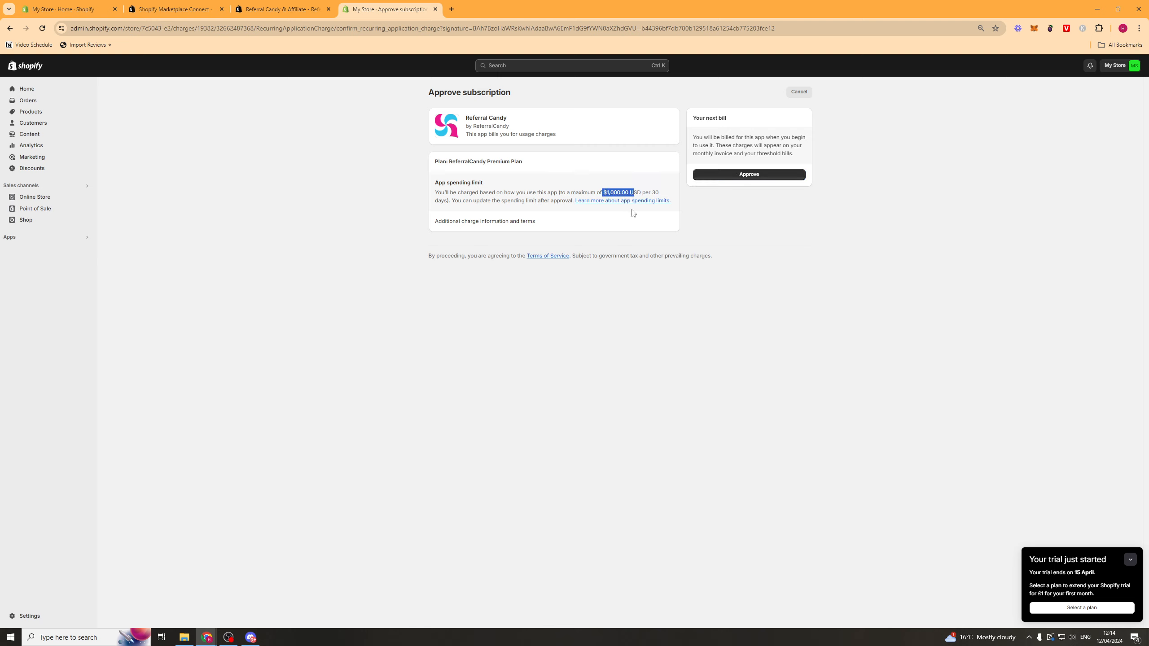
right_click(609, 202)
click(636, 210)
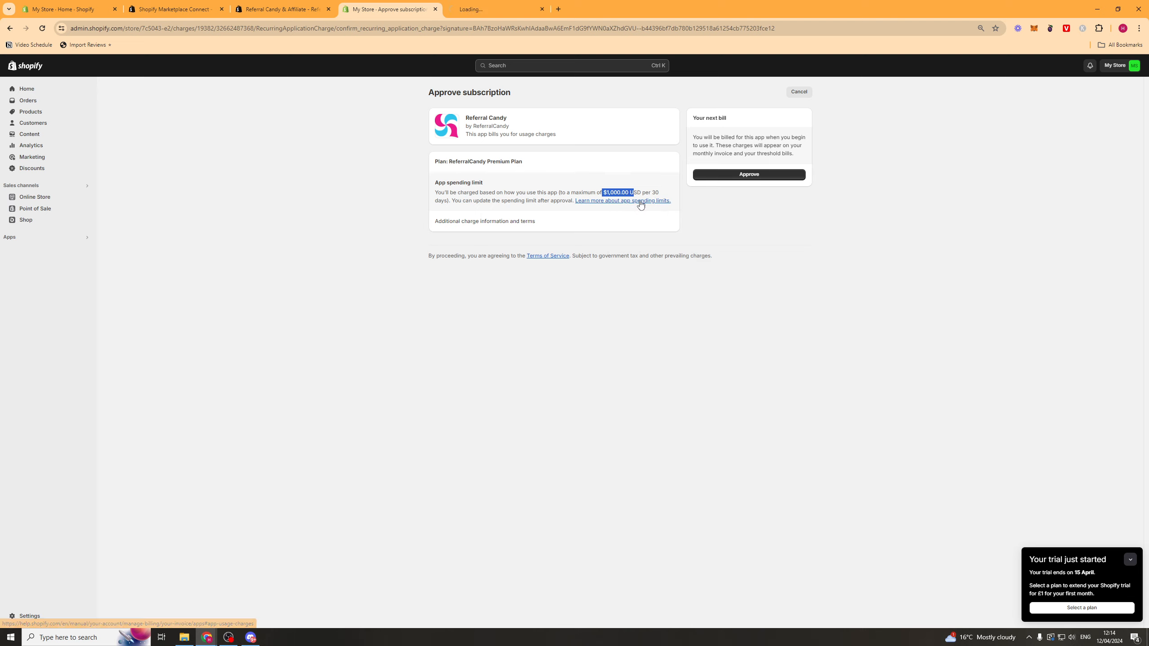
click(479, 9)
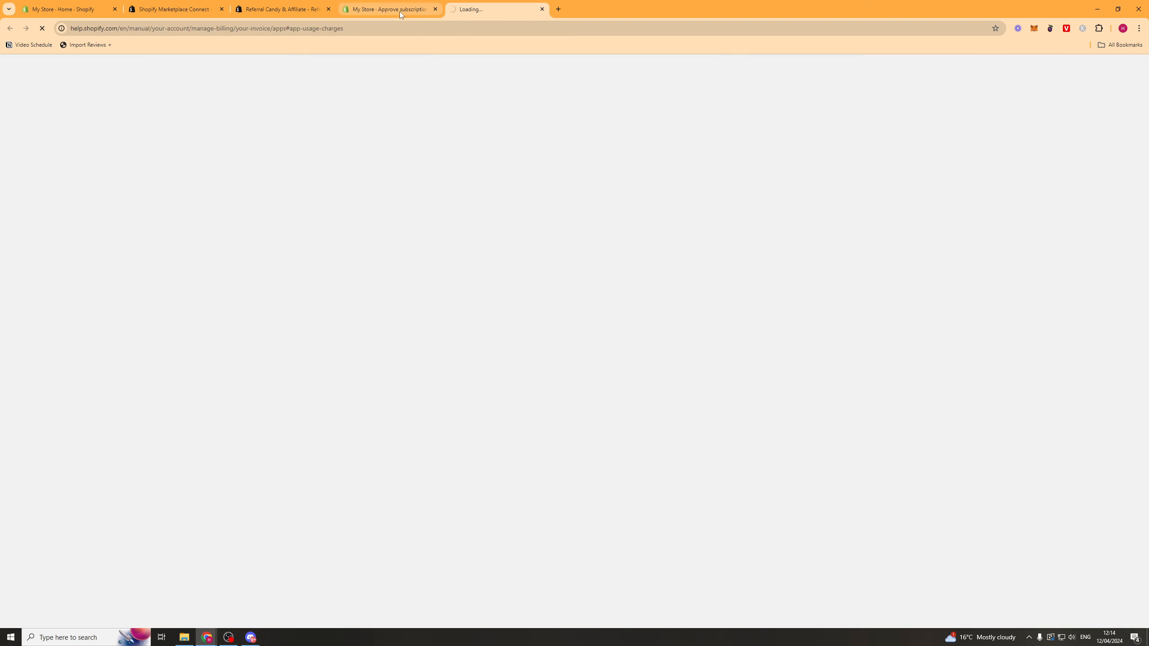
click(400, 10)
click(764, 180)
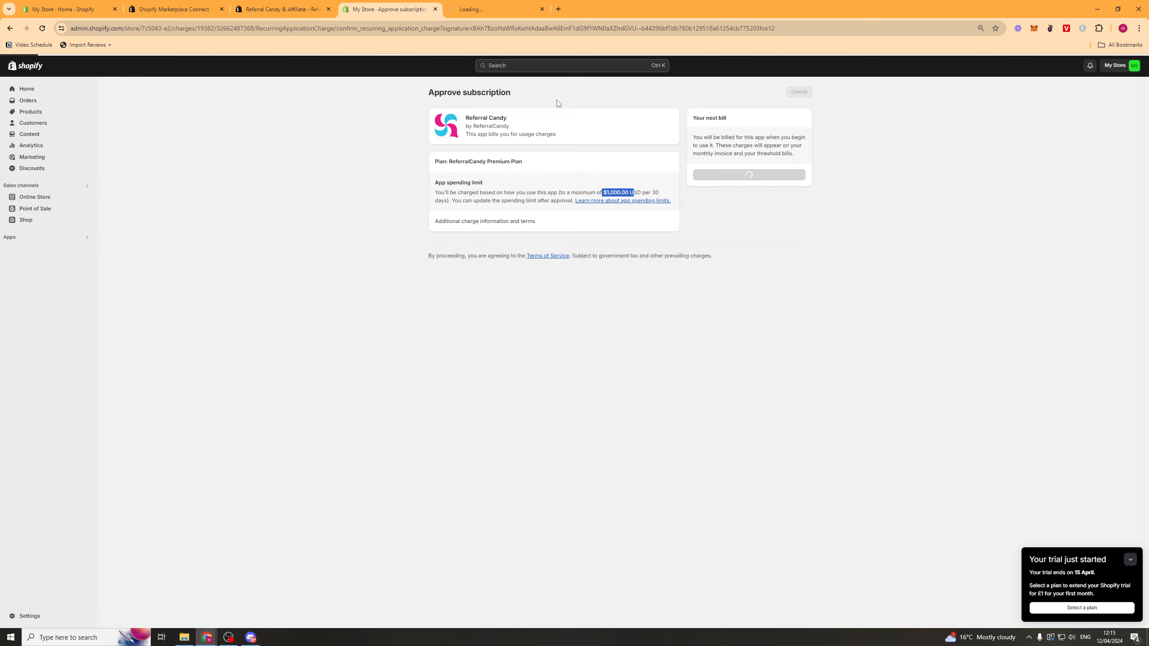
click(514, 10)
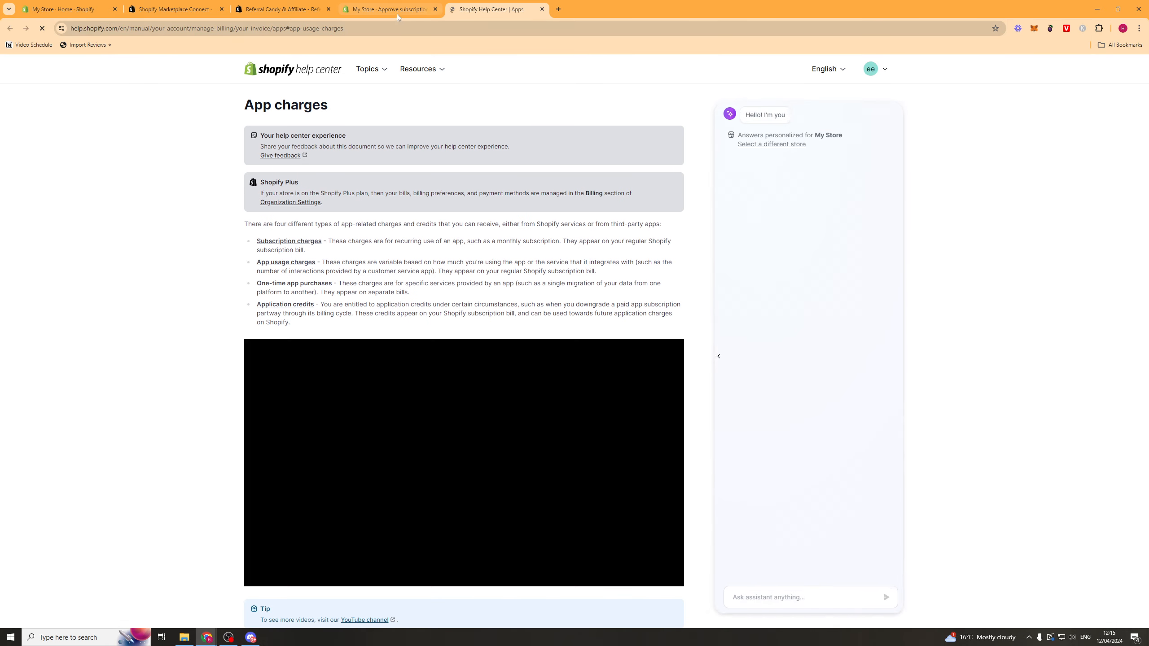
click(392, 10)
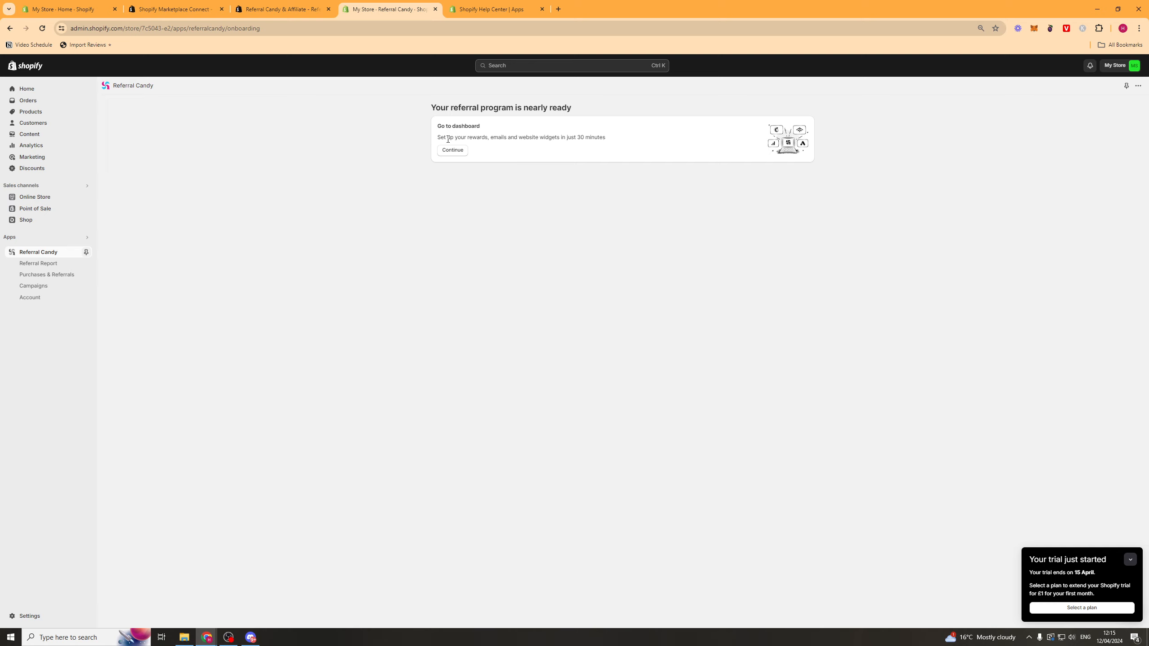
Step: Continue from the app's onboarding page to the ReferralCandy dashboard
drag(448, 140, 634, 134)
triple_click(573, 137)
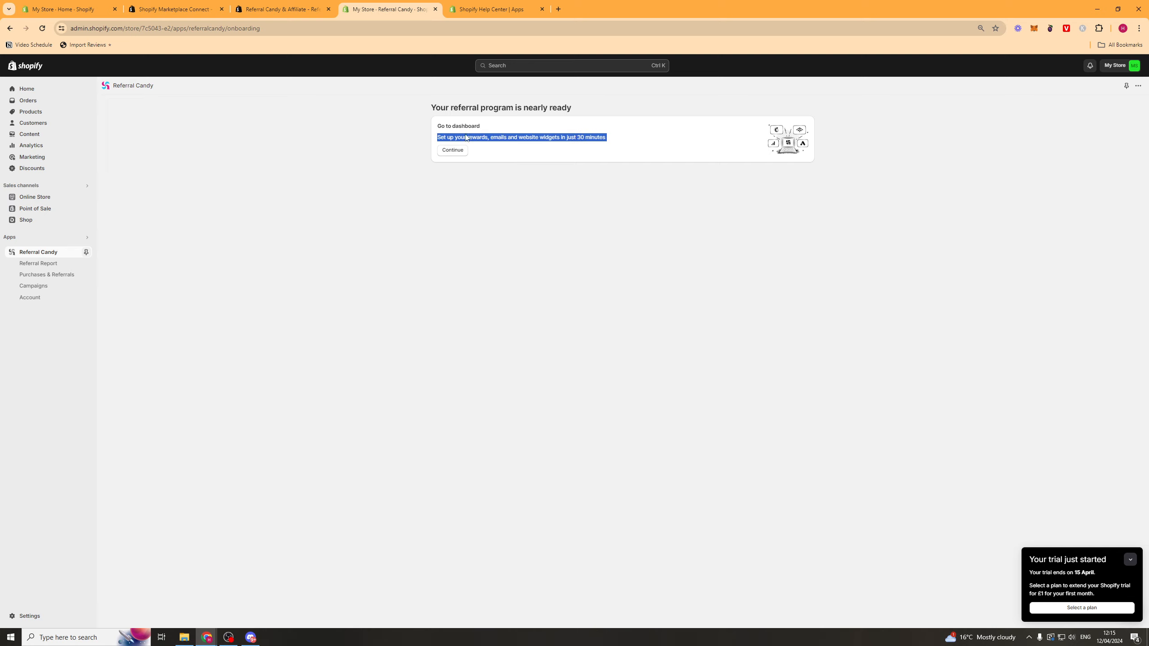
click(451, 151)
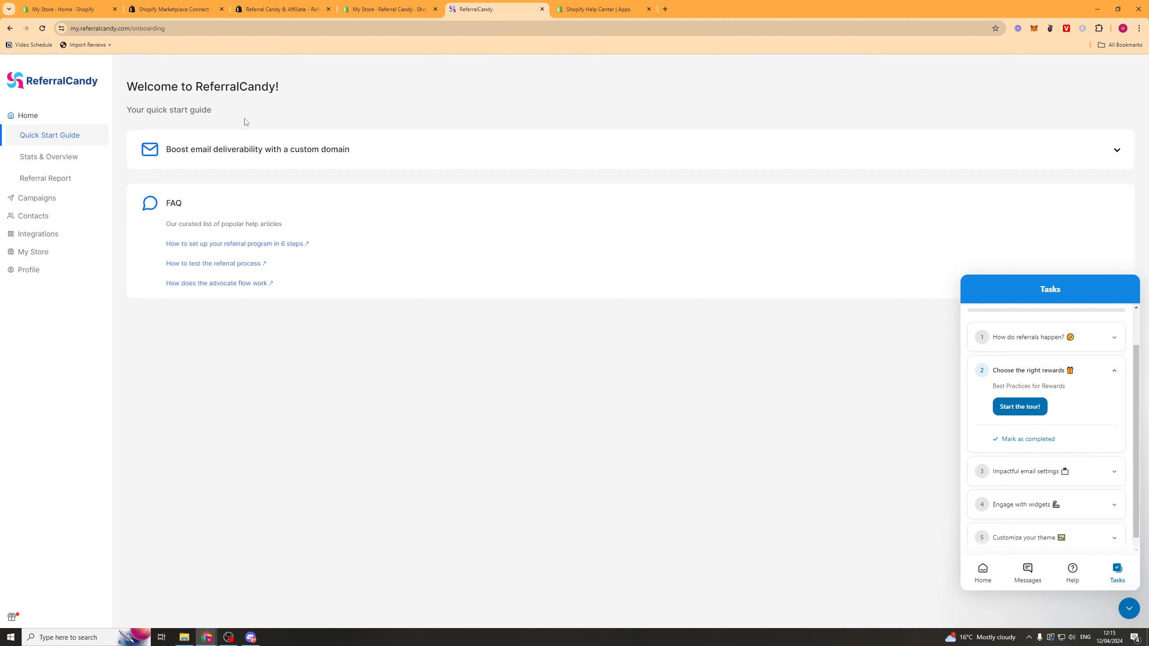
Step: View the custom email domain settings from the quick start guide and the purchase review period settings
click(275, 154)
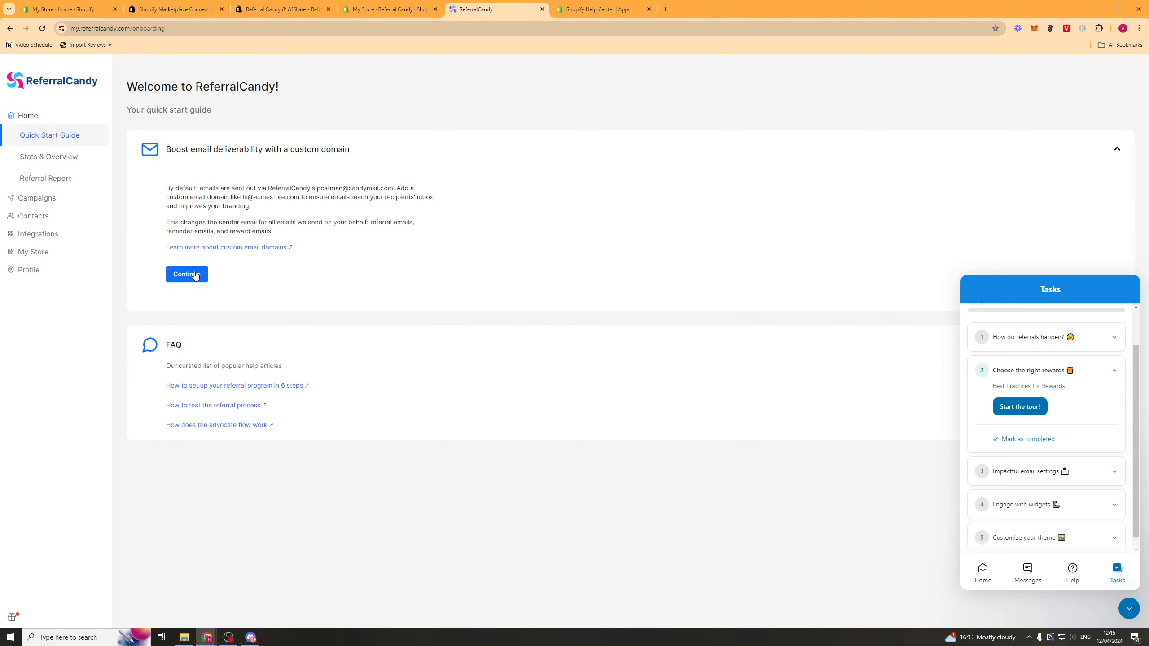
click(194, 276)
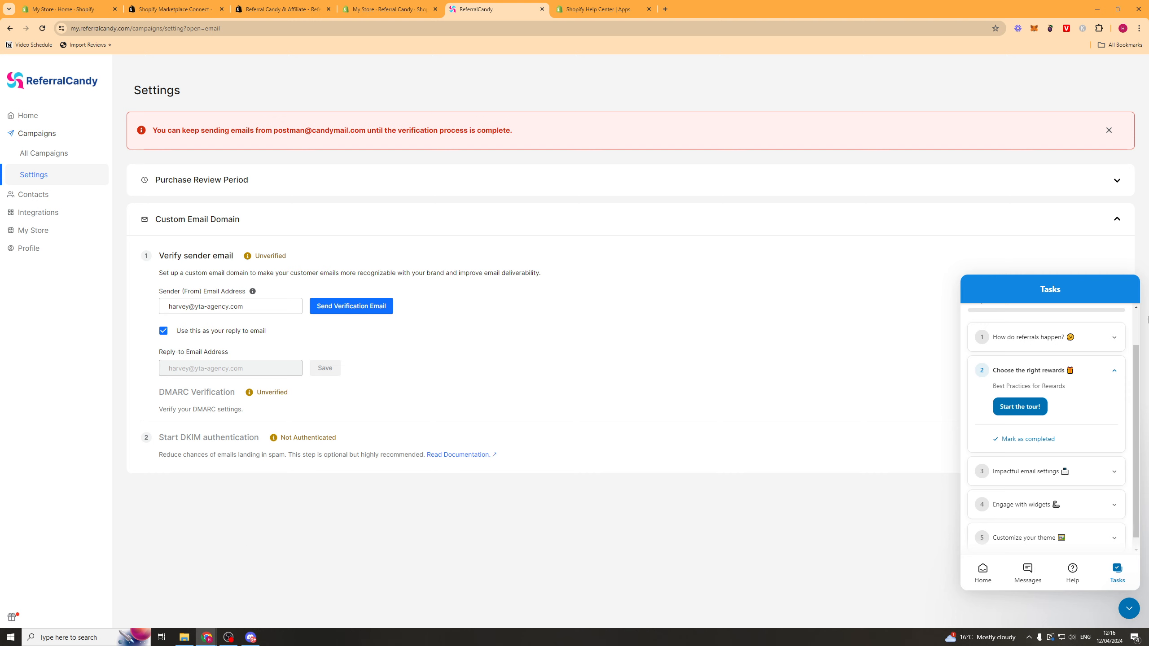
click(233, 179)
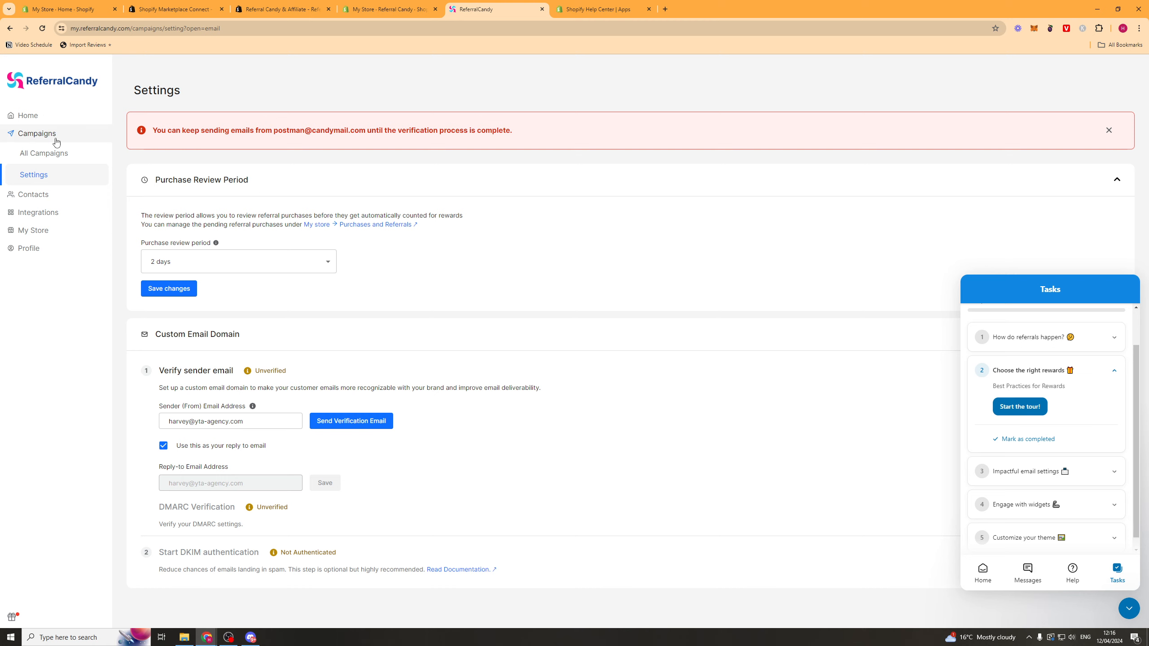
Step: Open the Default Campaign and examine how people join as advocates and its campaign settings
click(46, 153)
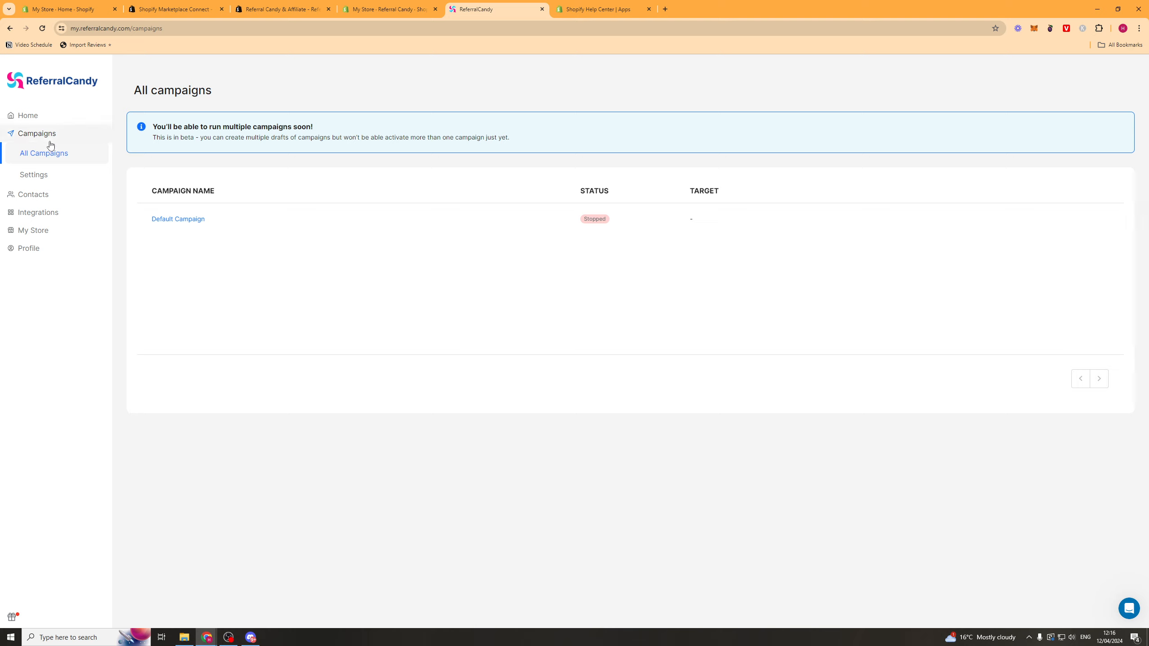
click(173, 220)
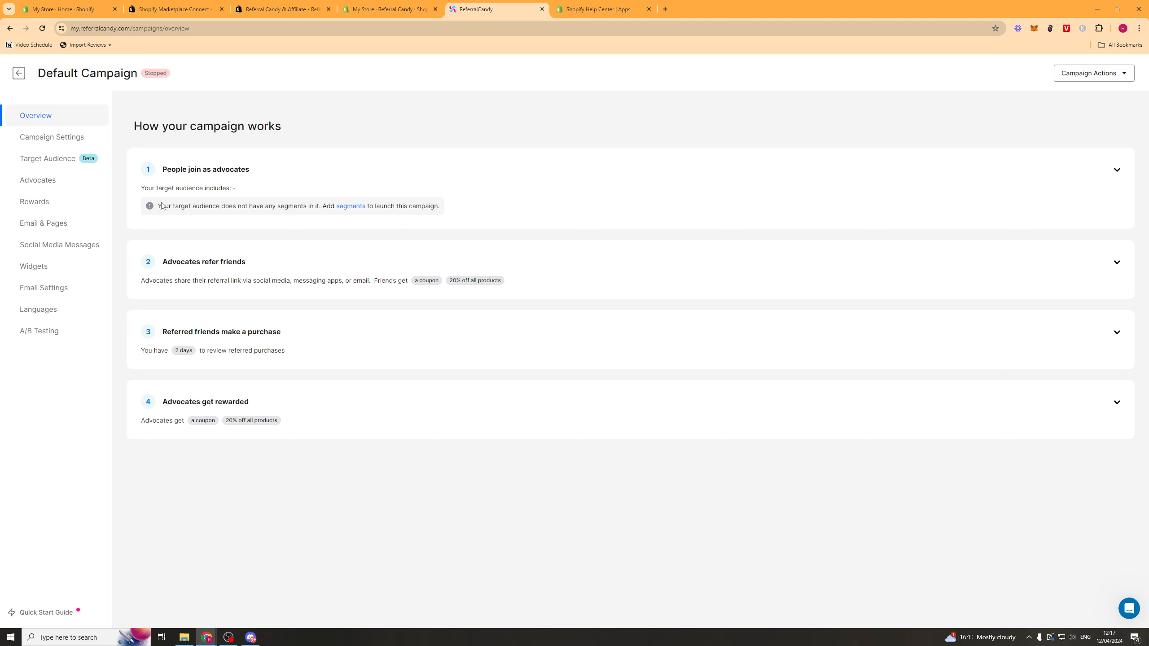
drag(162, 205, 276, 208)
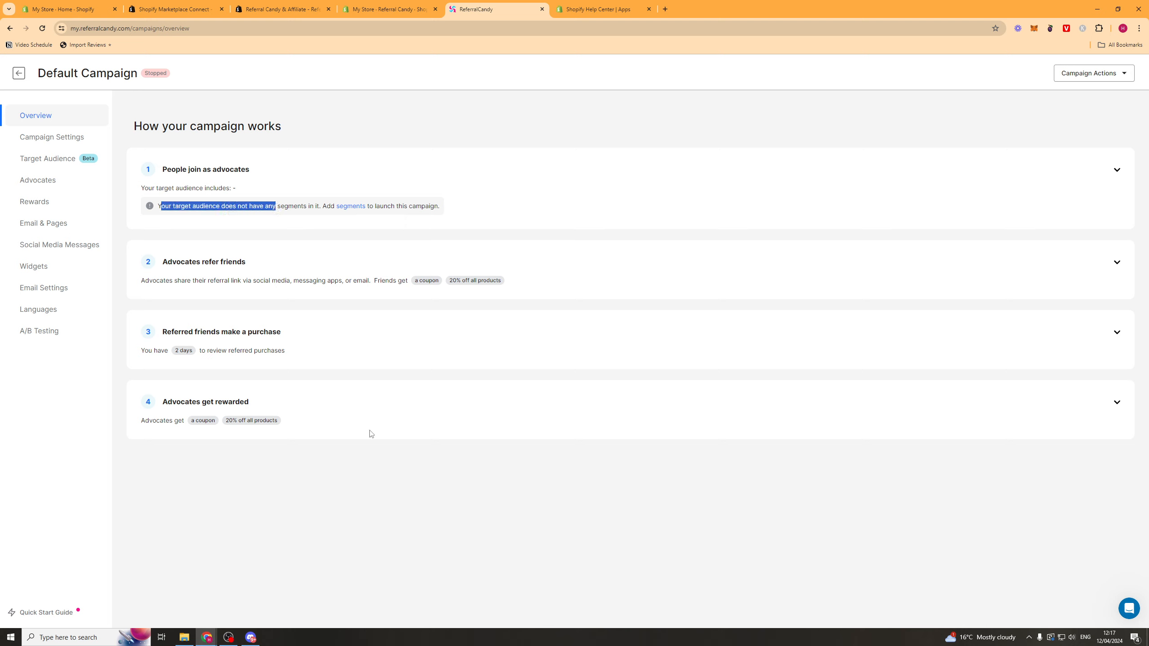
click(1116, 170)
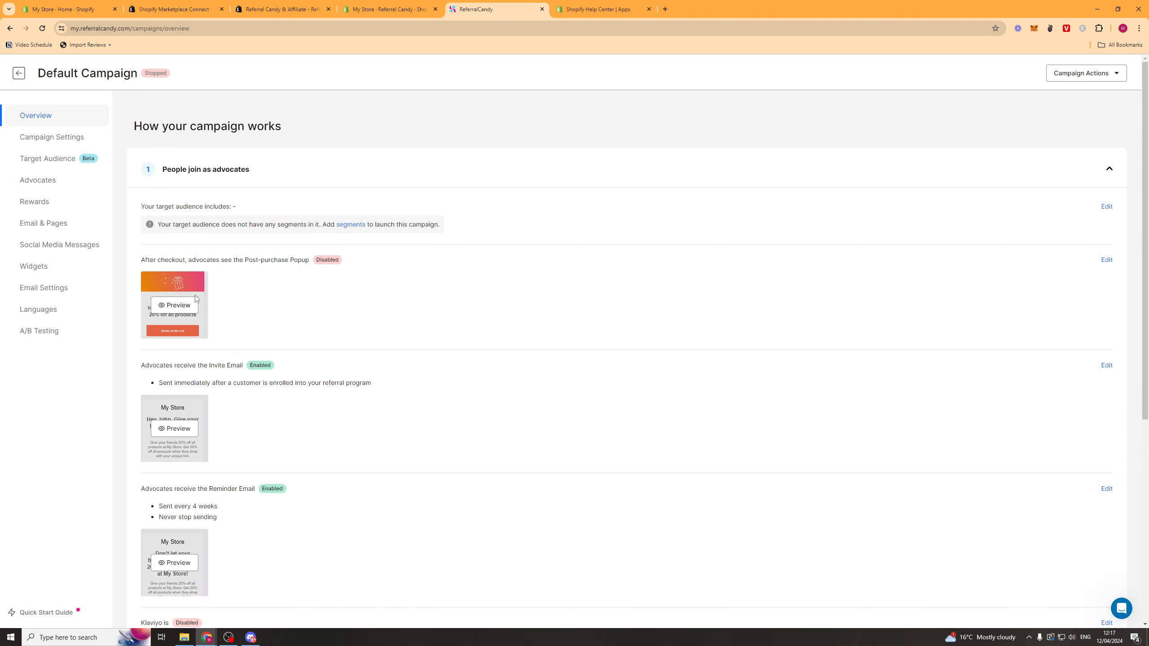
scroll(299, 291, down, 8)
scroll(298, 290, up, 8)
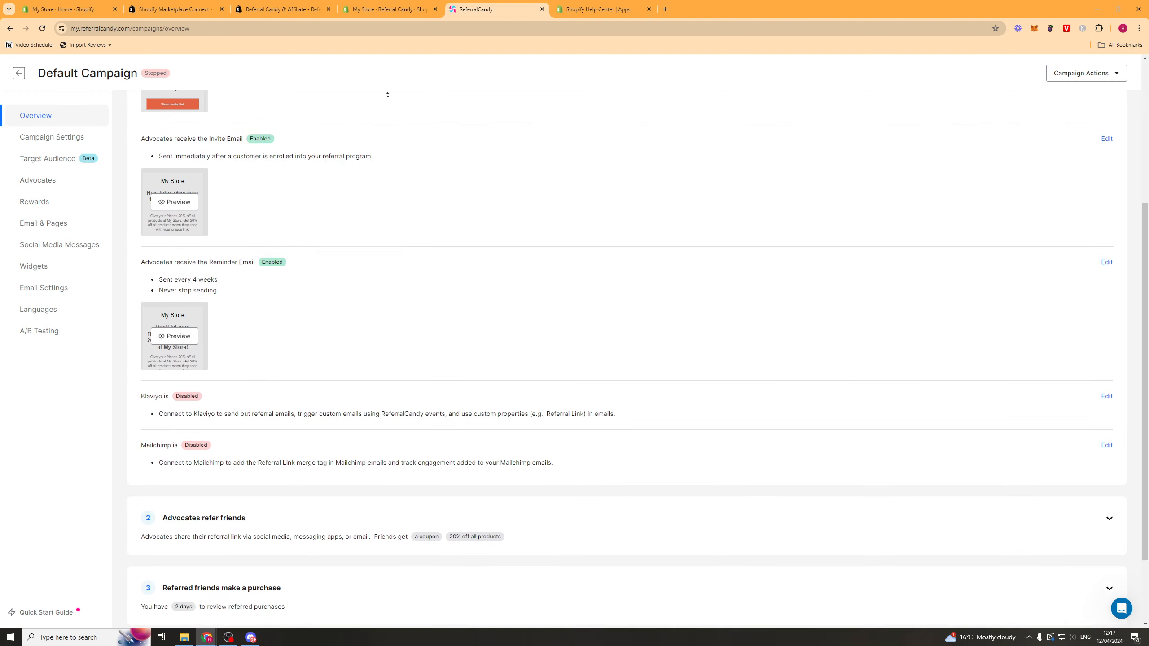
click(68, 137)
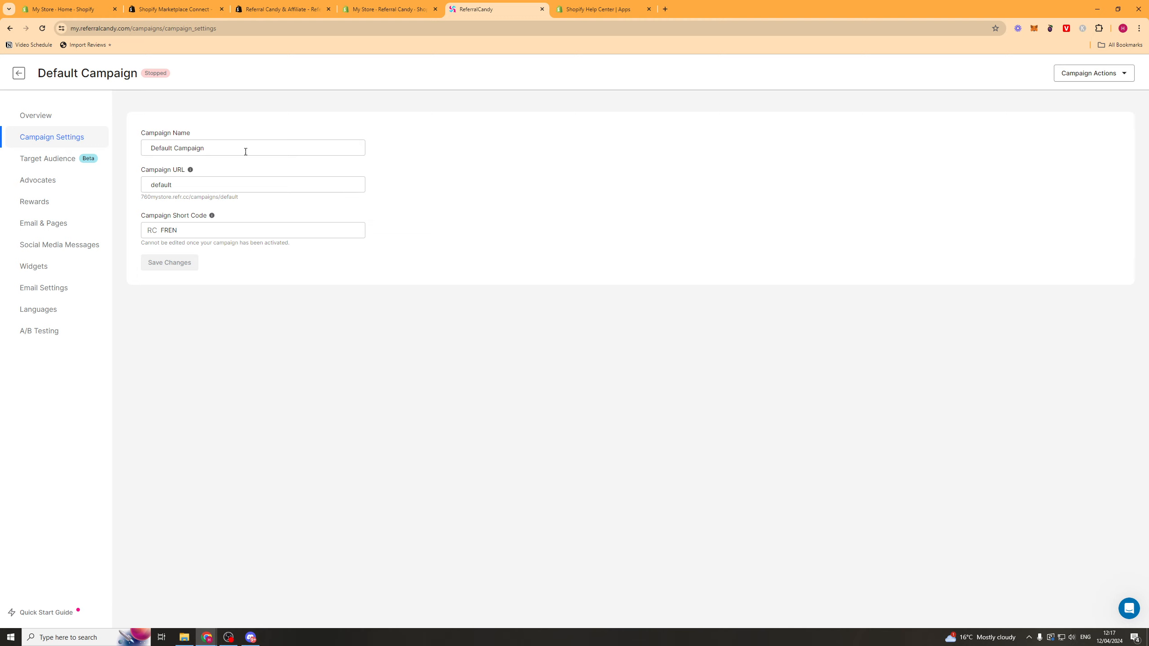
click(169, 185)
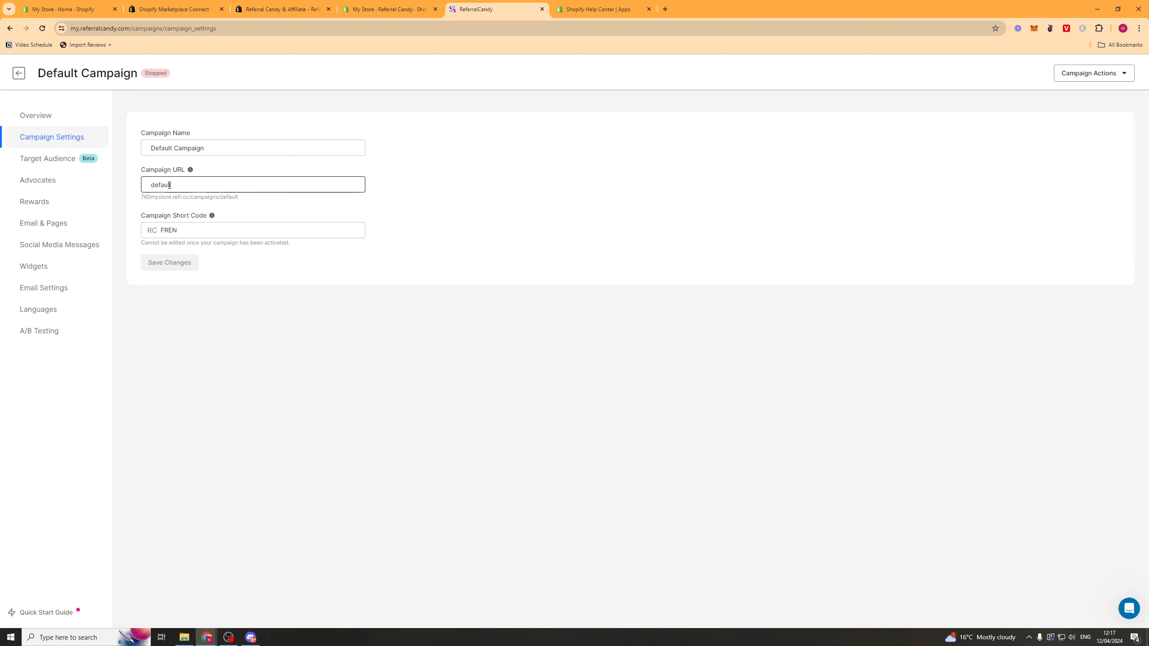
Step: Start creating a new dynamic segment for the Default Campaign's target audience
click(39, 159)
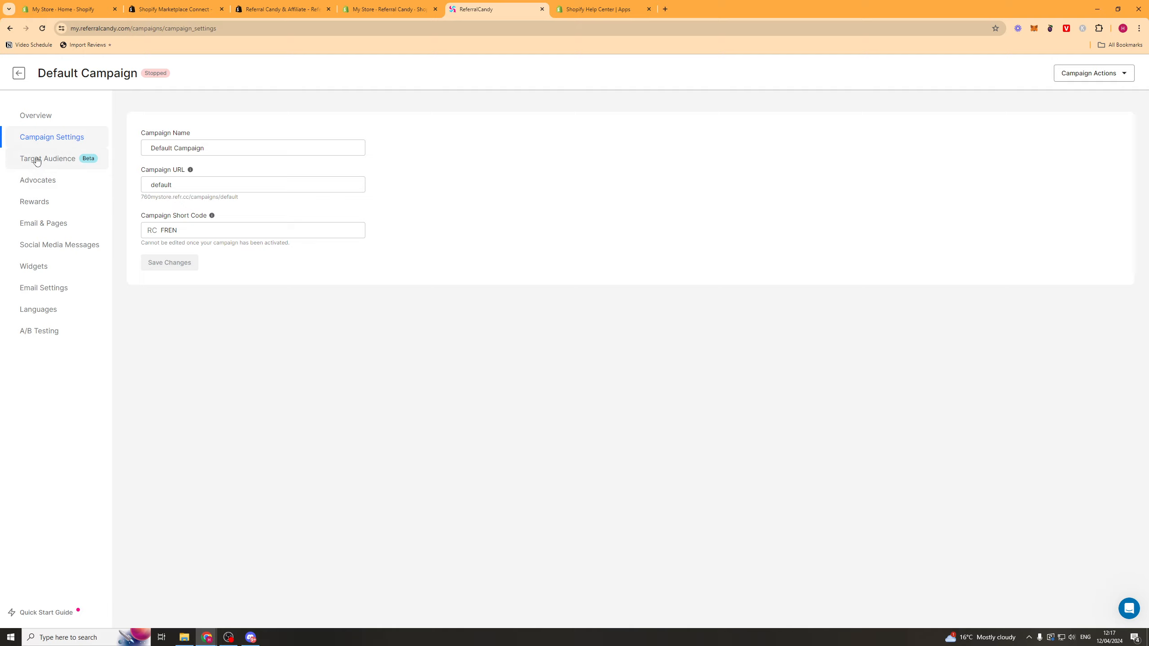
click(236, 227)
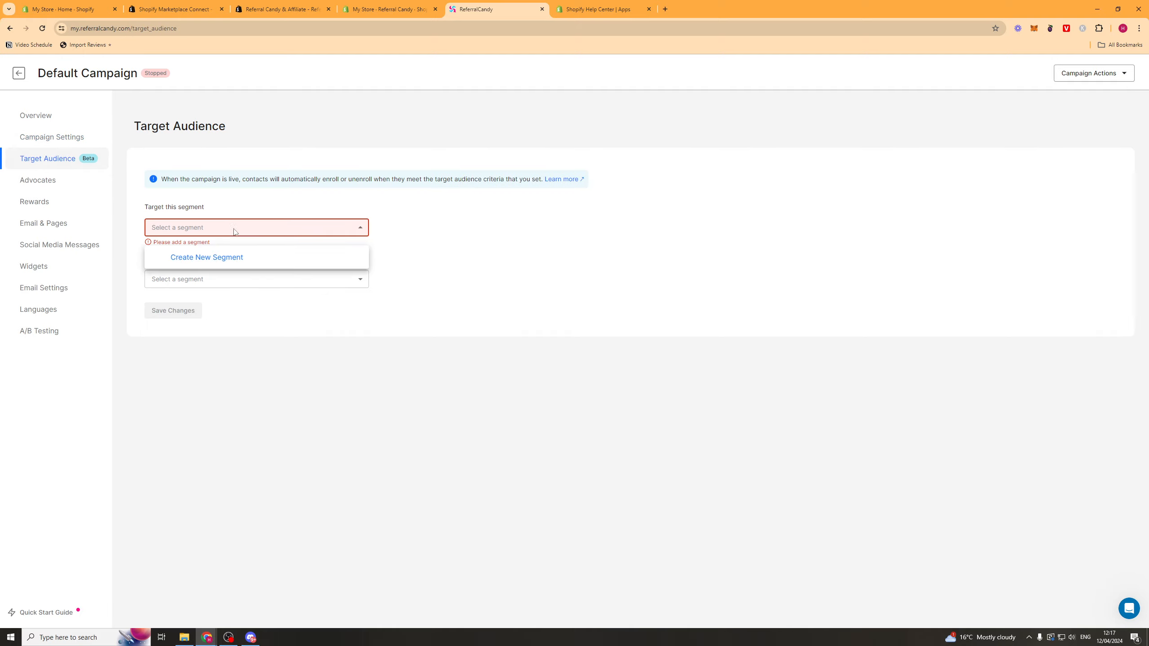
click(230, 258)
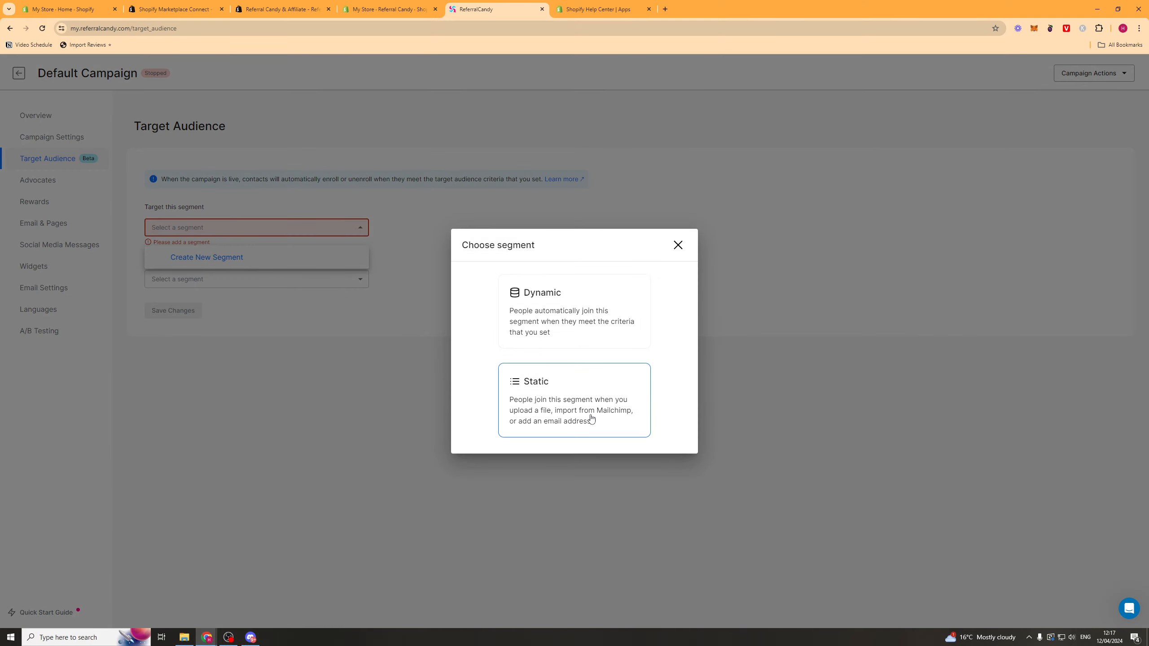
click(551, 305)
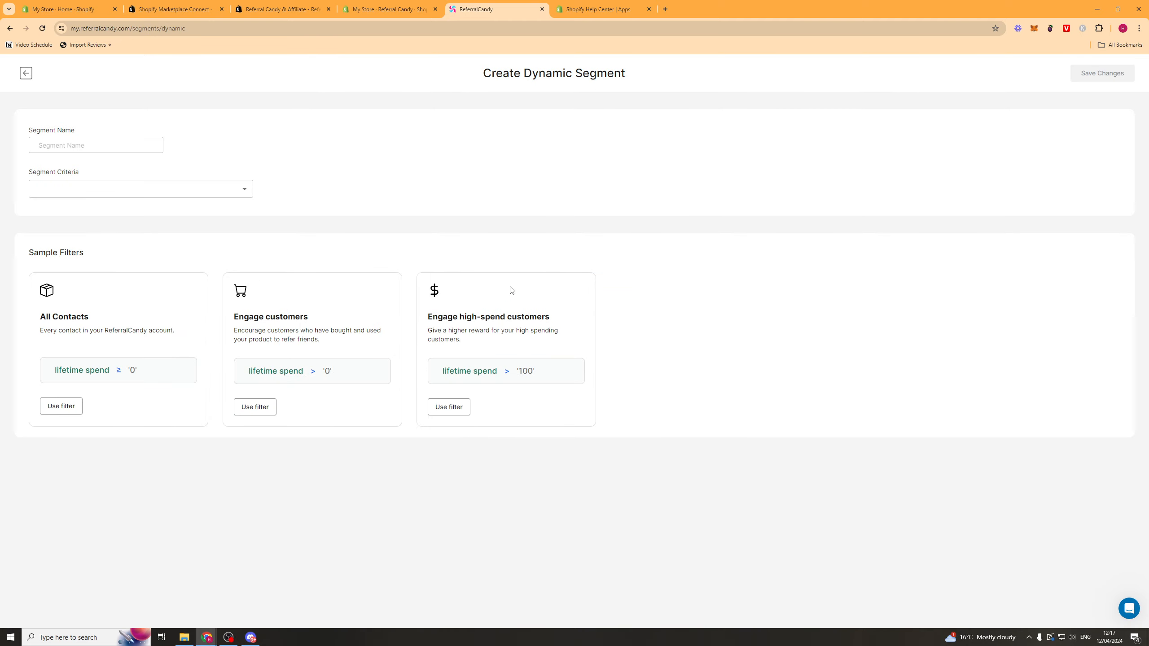
Step: Name the segment "Multiple Orders" and check the available segment criteria
click(111, 146)
click(109, 146)
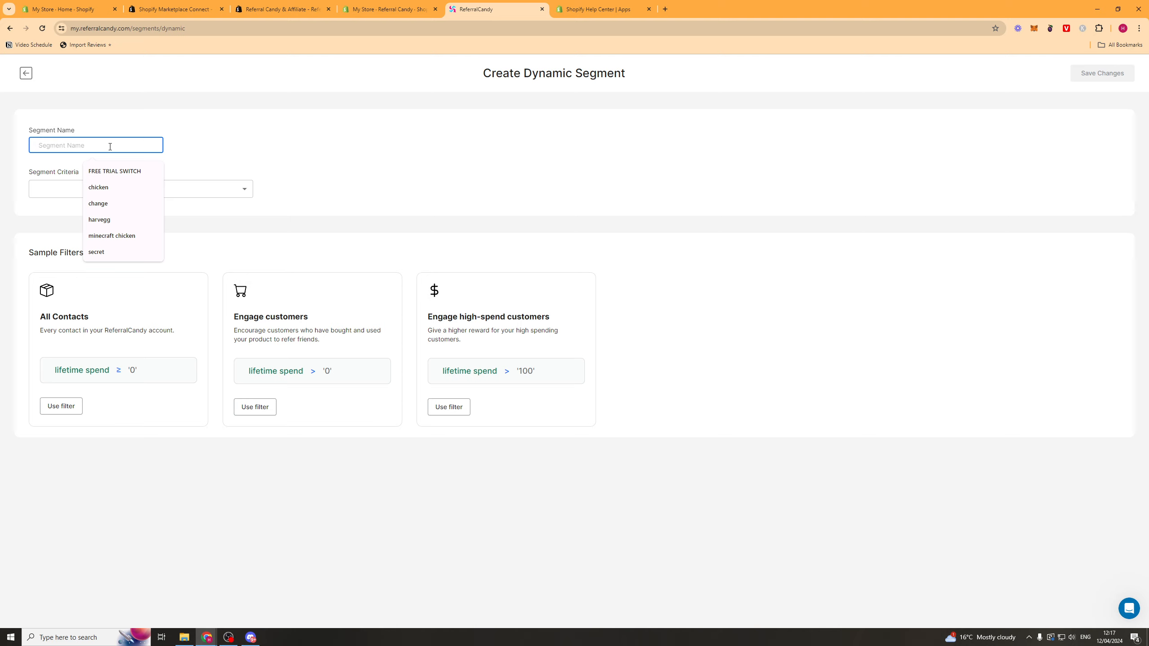
text(R)
key(BackSpace)
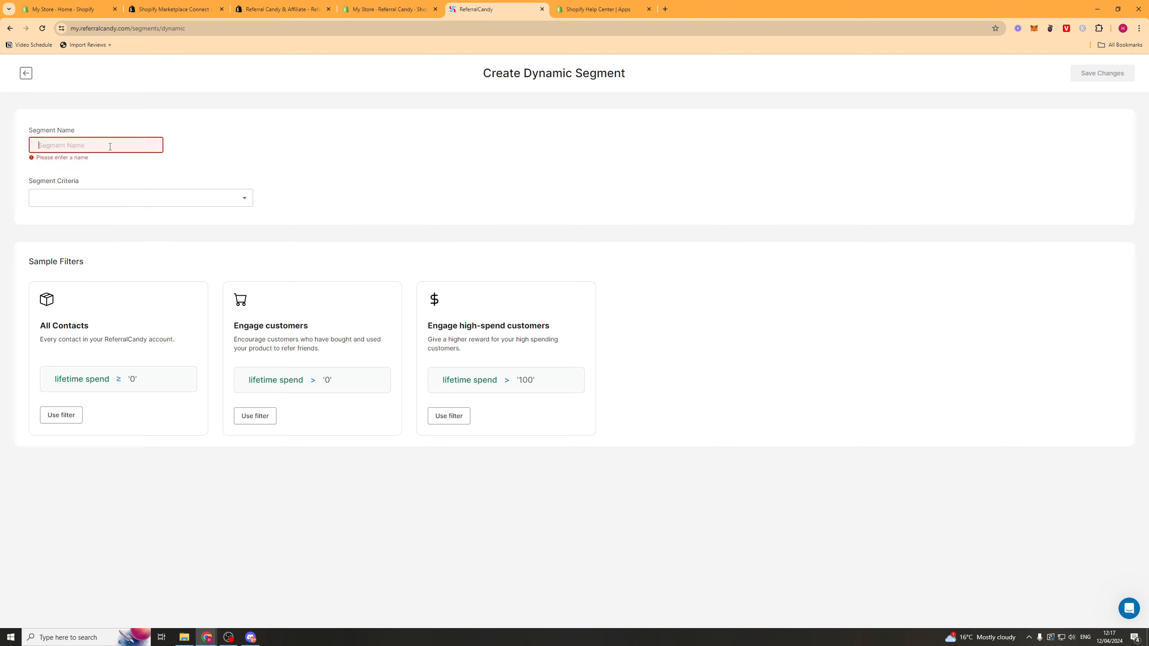
text(Multiple Orders)
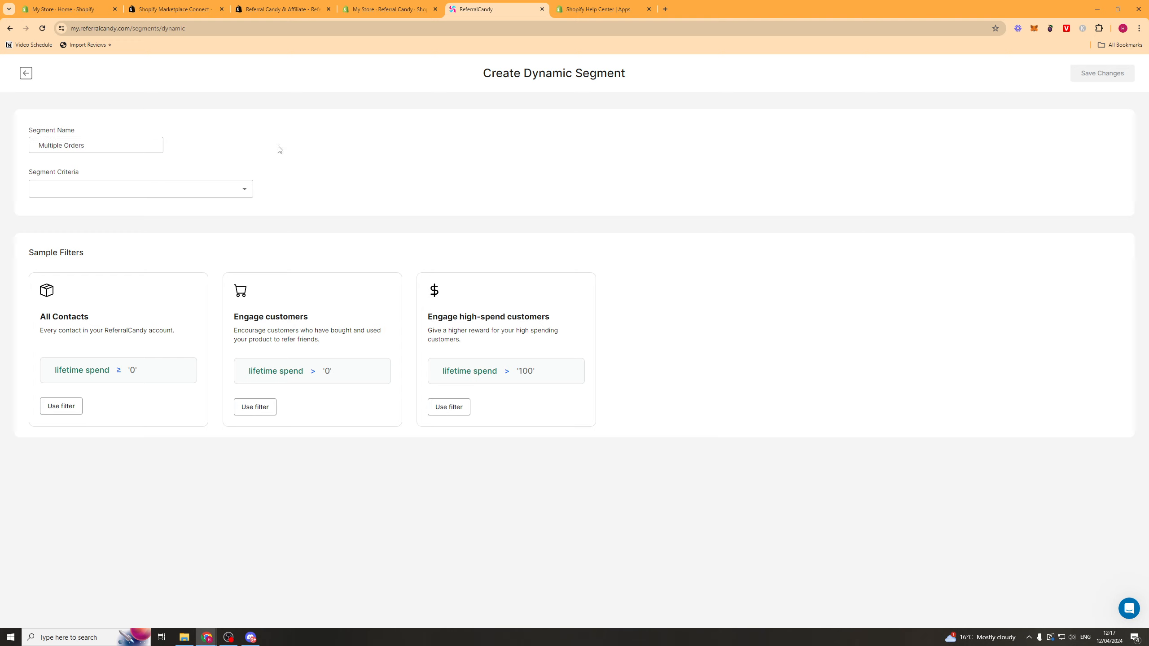
click(230, 187)
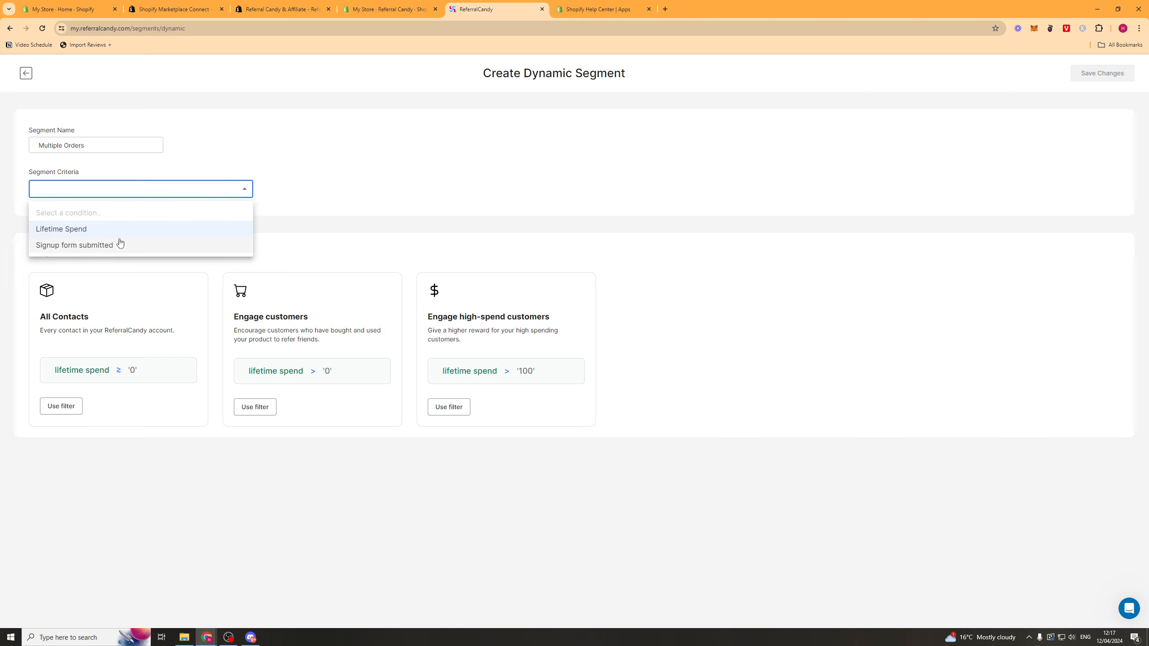
click(337, 206)
click(162, 195)
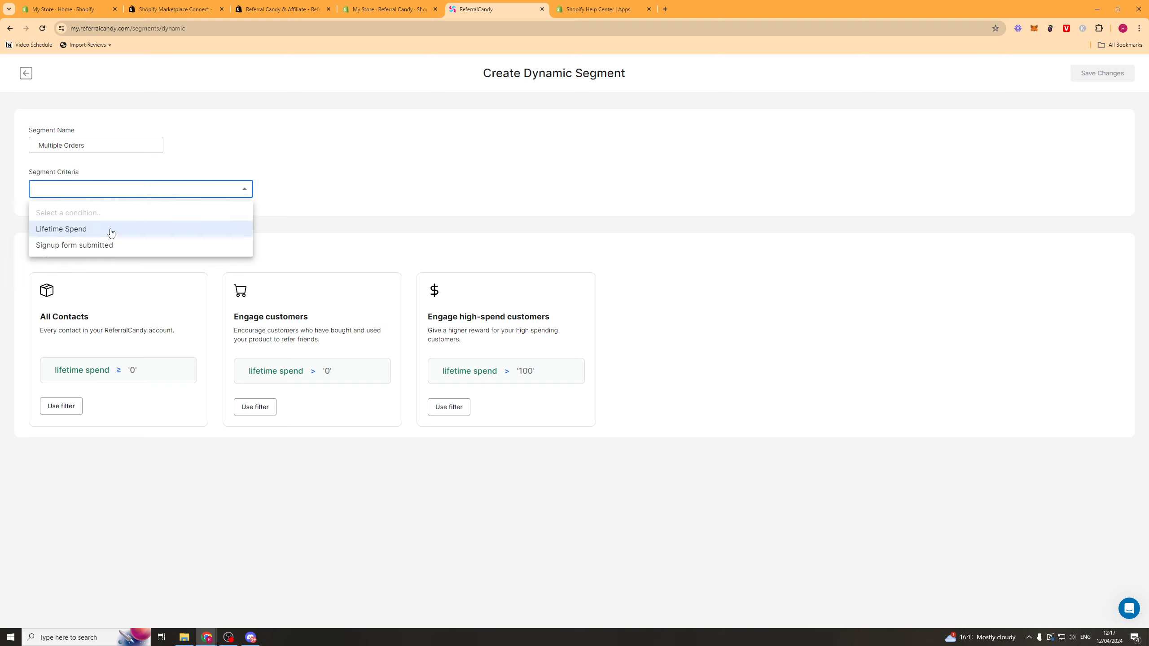
Step: Rename the segment as "Spend over $50" and choose Lifetime Spend as its criterion
triple_click(49, 146)
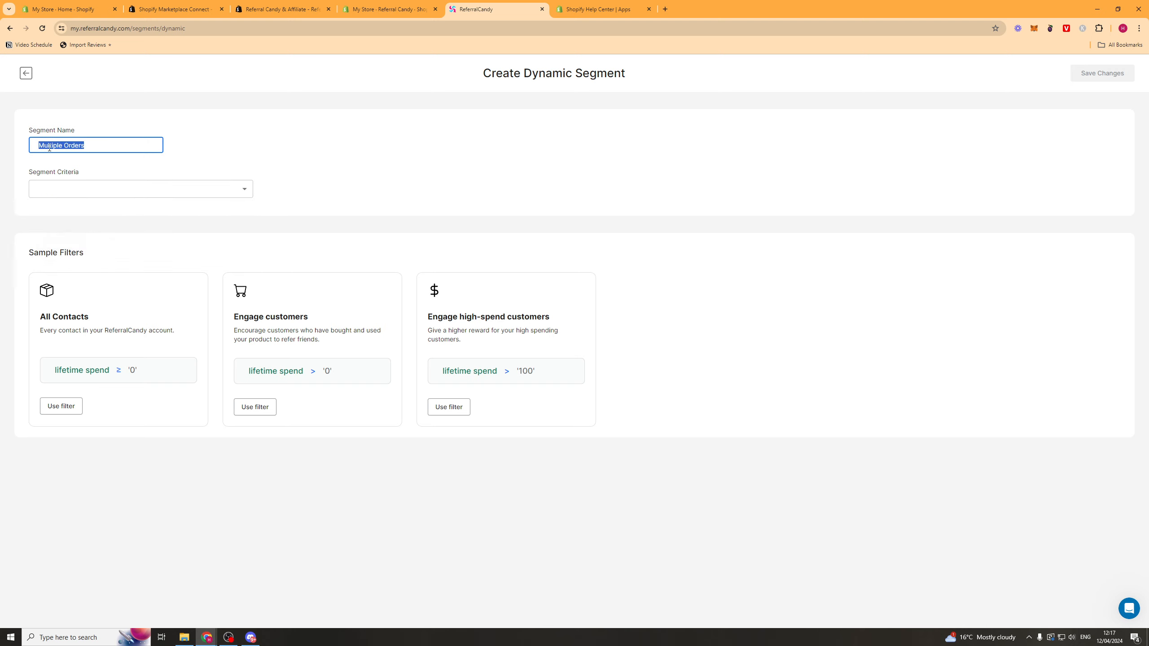
text(Spend over $50)
click(94, 188)
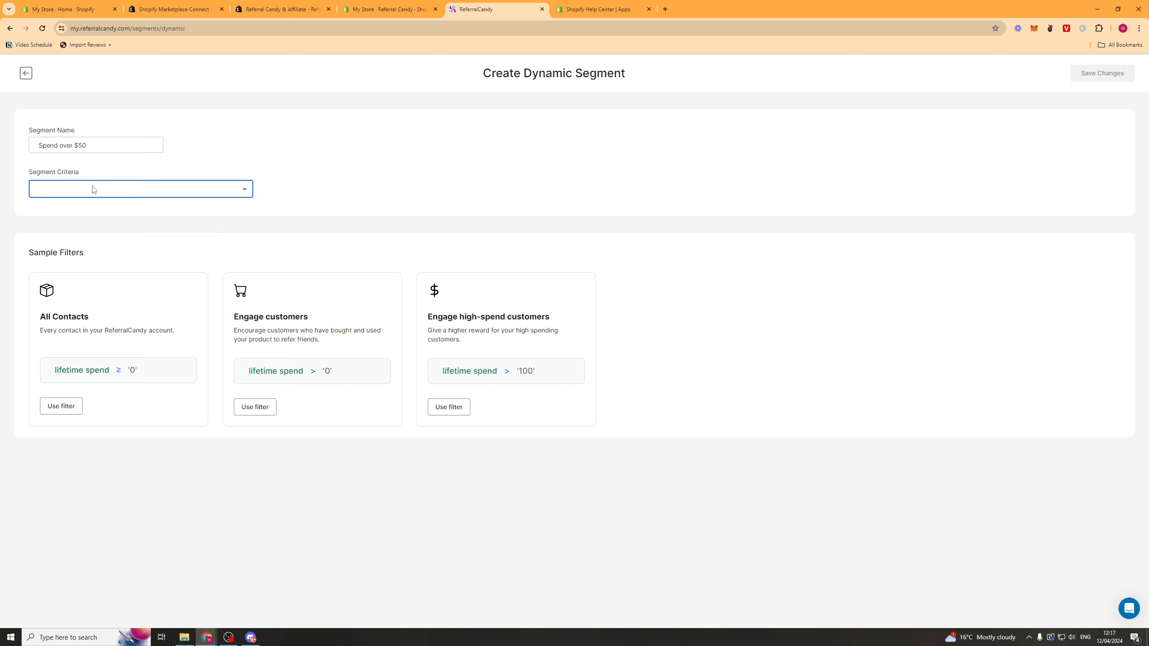
click(90, 229)
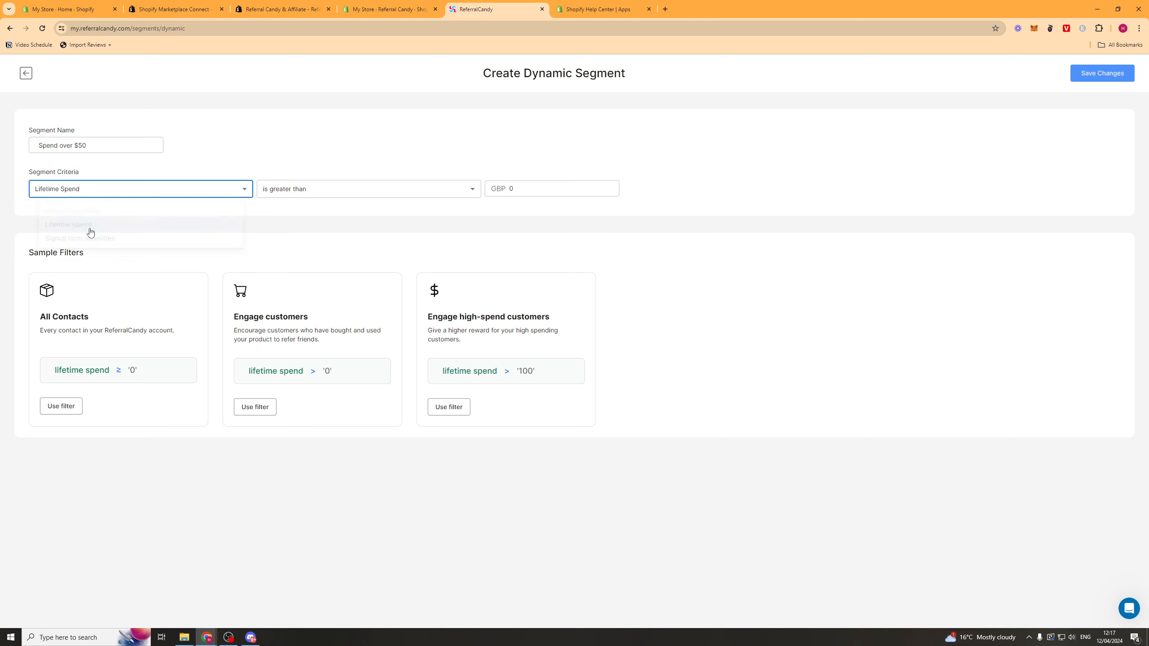
Step: Set the lifetime spend condition to greater than GBP 50 and save the segment
click(349, 191)
click(553, 186)
drag(553, 186, 496, 190)
double_click(532, 188)
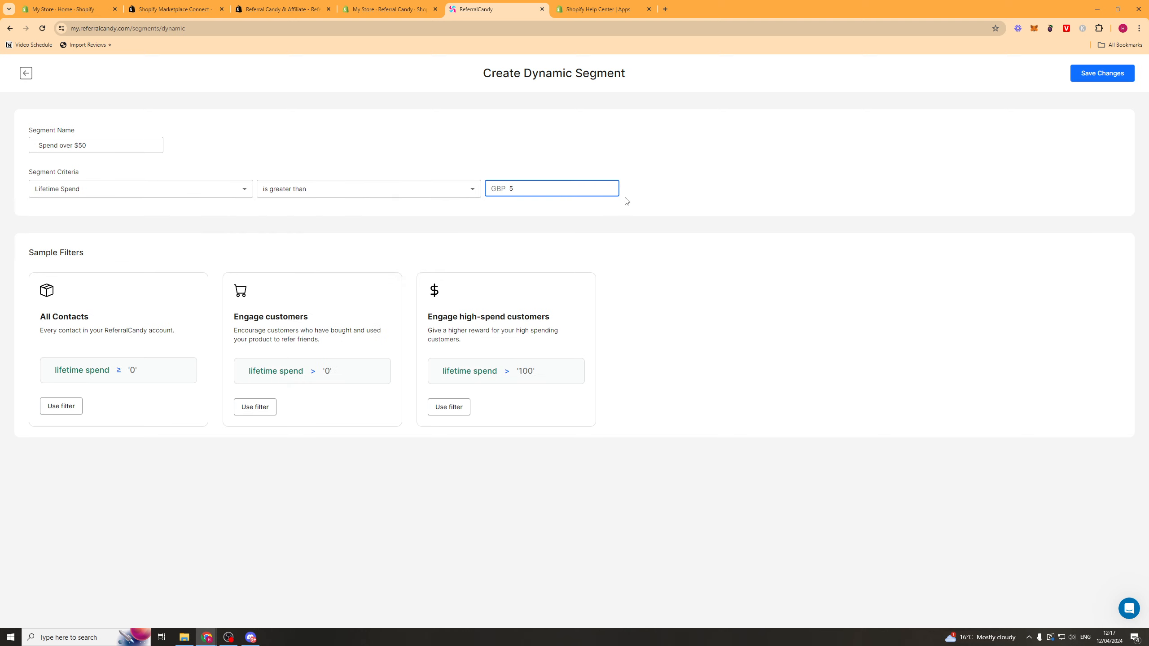
click(647, 302)
click(1099, 73)
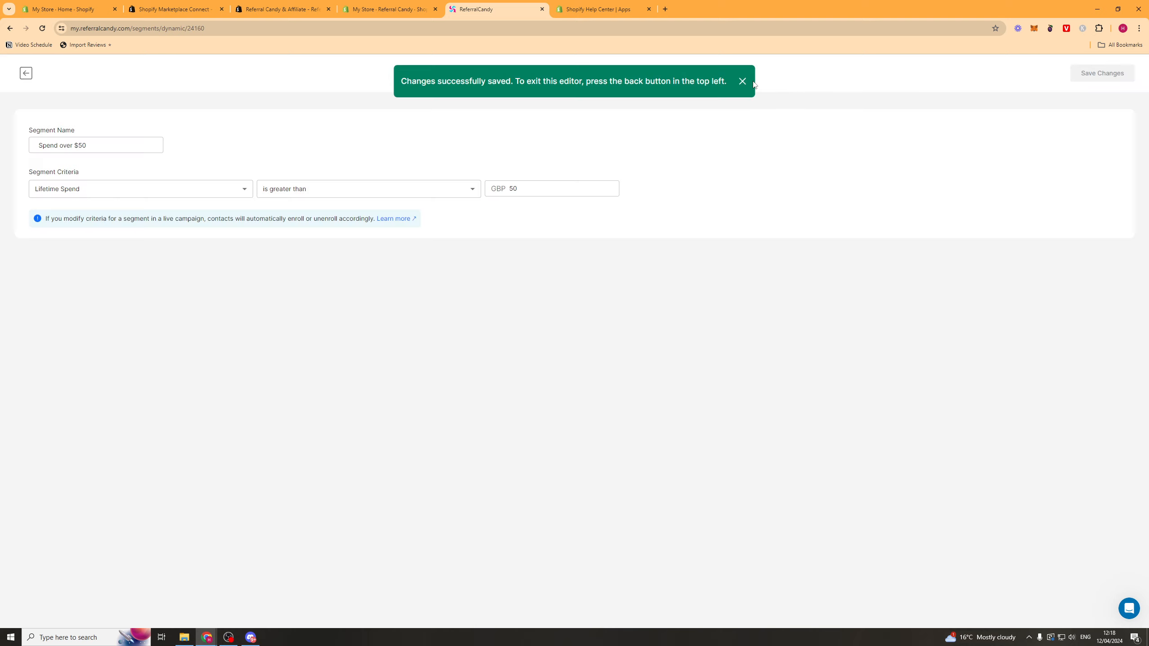
Step: Target the "Spend over $50" segment in the Default Campaign without excluding any segment, and save the target audience
click(742, 82)
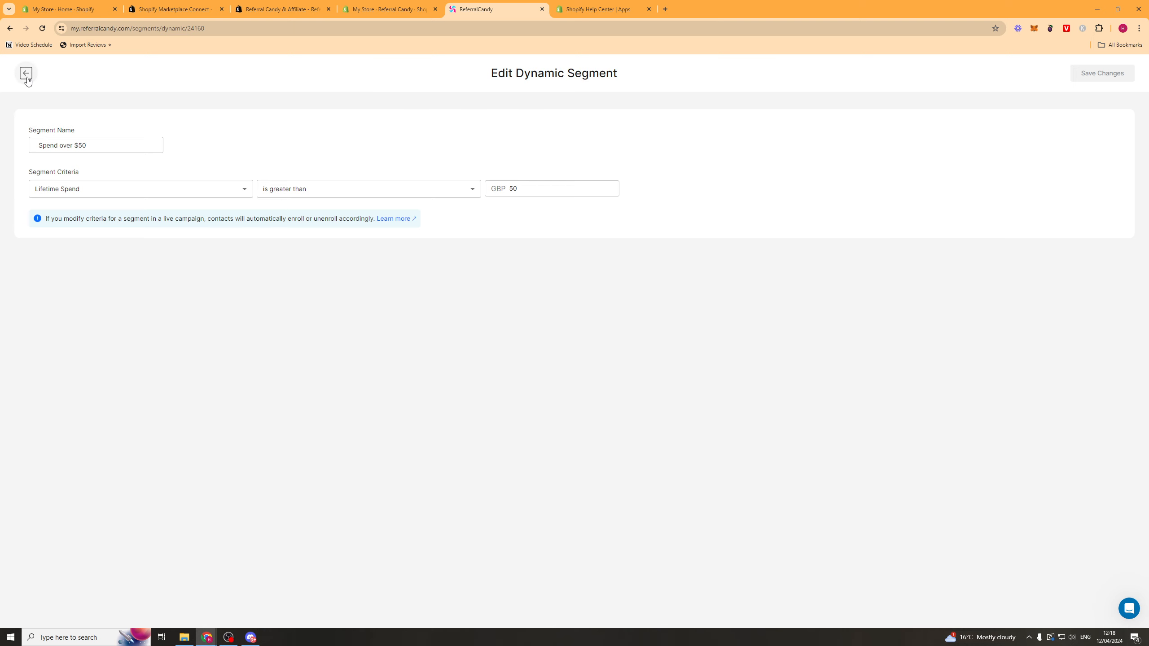
click(26, 73)
click(277, 228)
click(244, 277)
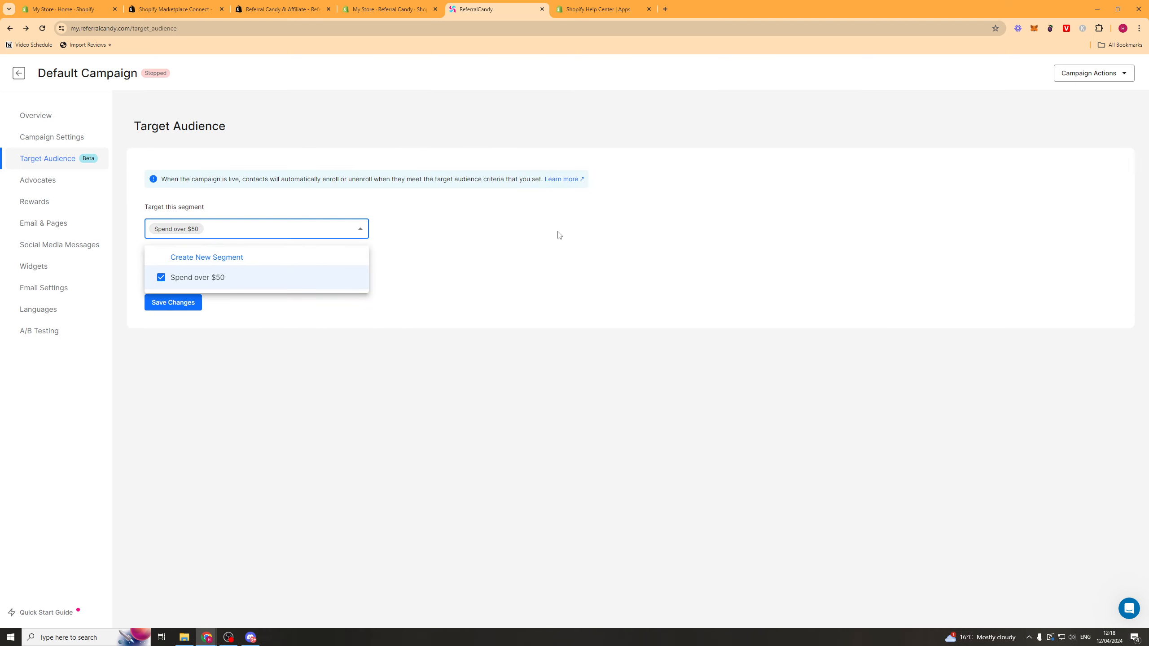
click(559, 236)
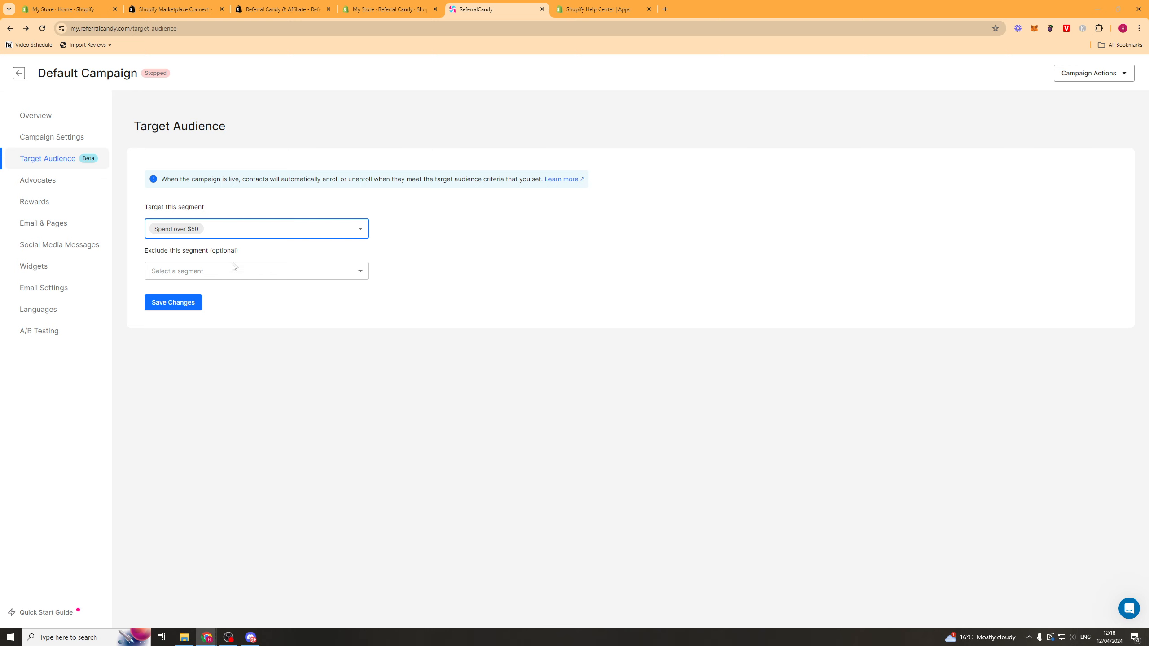
click(223, 270)
click(174, 335)
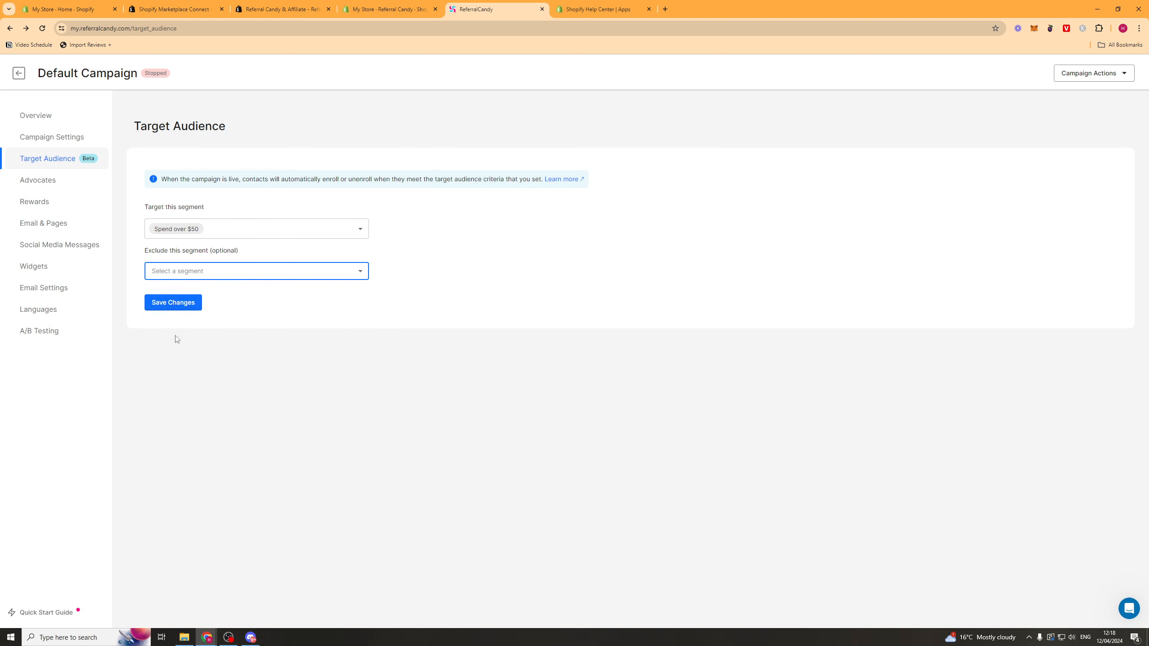
click(176, 303)
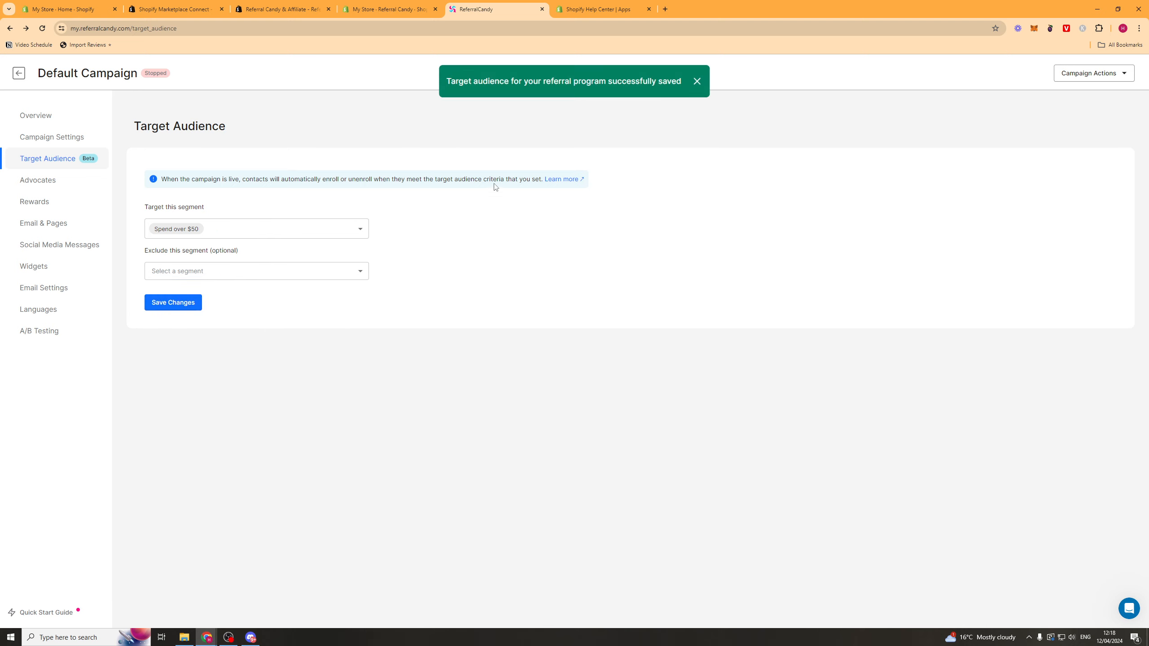
Step: View the Default Campaign's Advocates list and check the available campaign actions
click(53, 181)
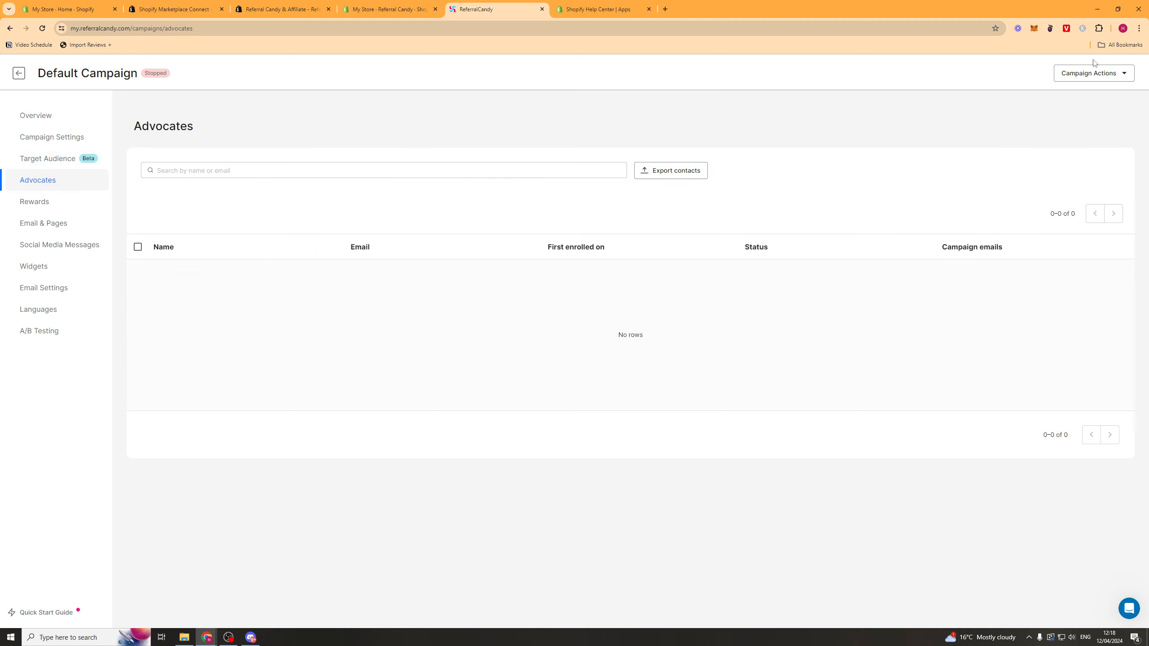
click(1094, 73)
click(340, 220)
Step: Open the campaign's Rewards settings and review the advocate reward offer and its coupon options
click(54, 203)
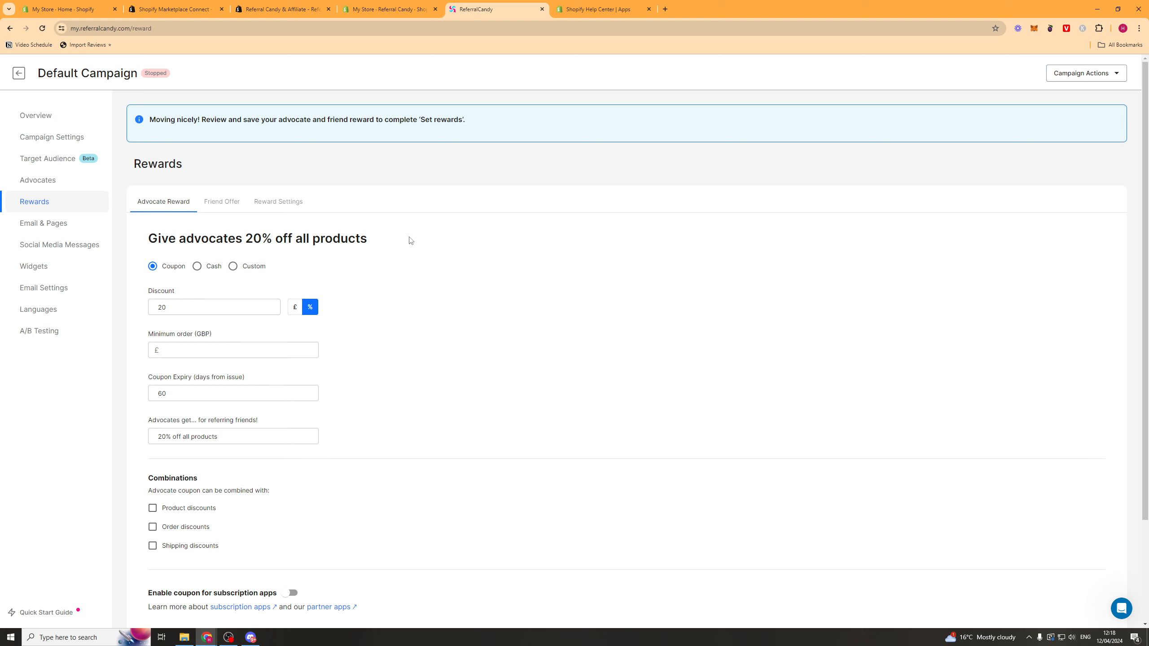
scroll(490, 297, down, 3)
scroll(509, 449, up, 3)
drag(176, 240, 361, 240)
double_click(360, 239)
click(315, 247)
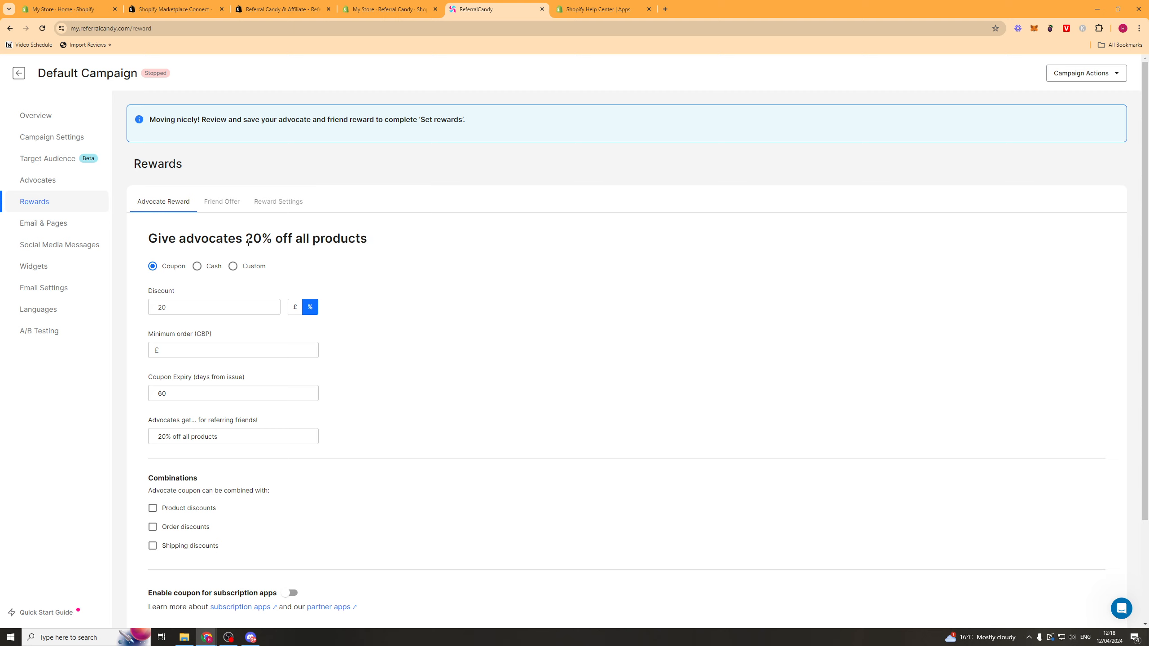
drag(148, 240, 228, 239)
click(187, 248)
Step: Compare the Cash and Custom advocate reward types with Coupon, ending with Coupon selected
click(197, 266)
click(232, 266)
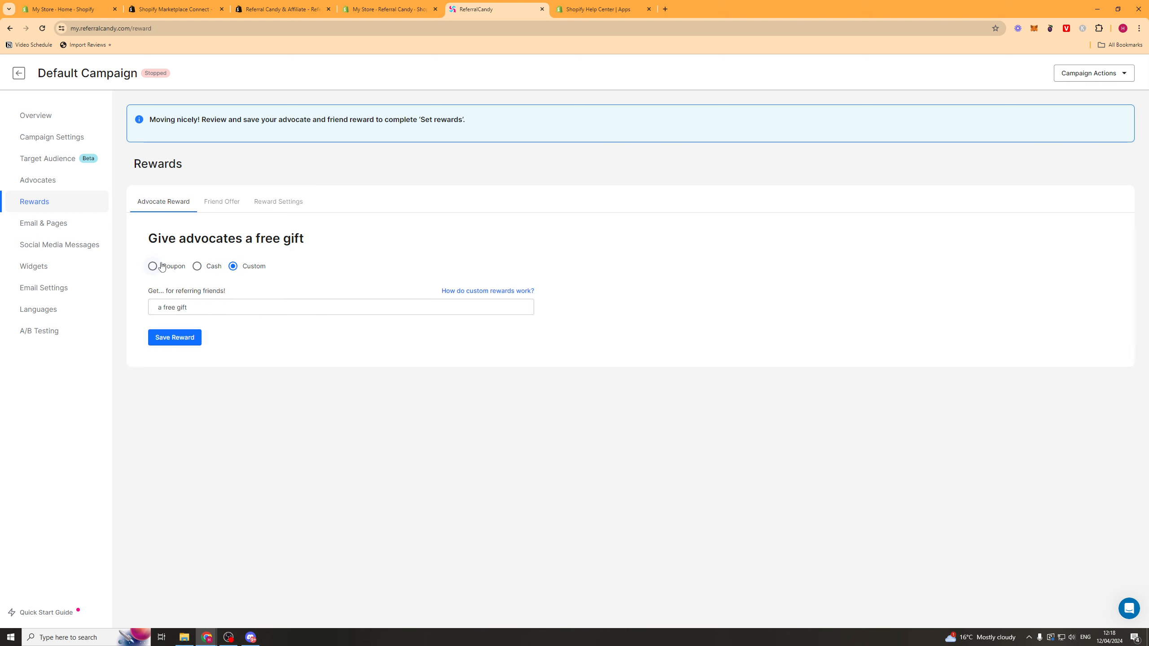
click(162, 267)
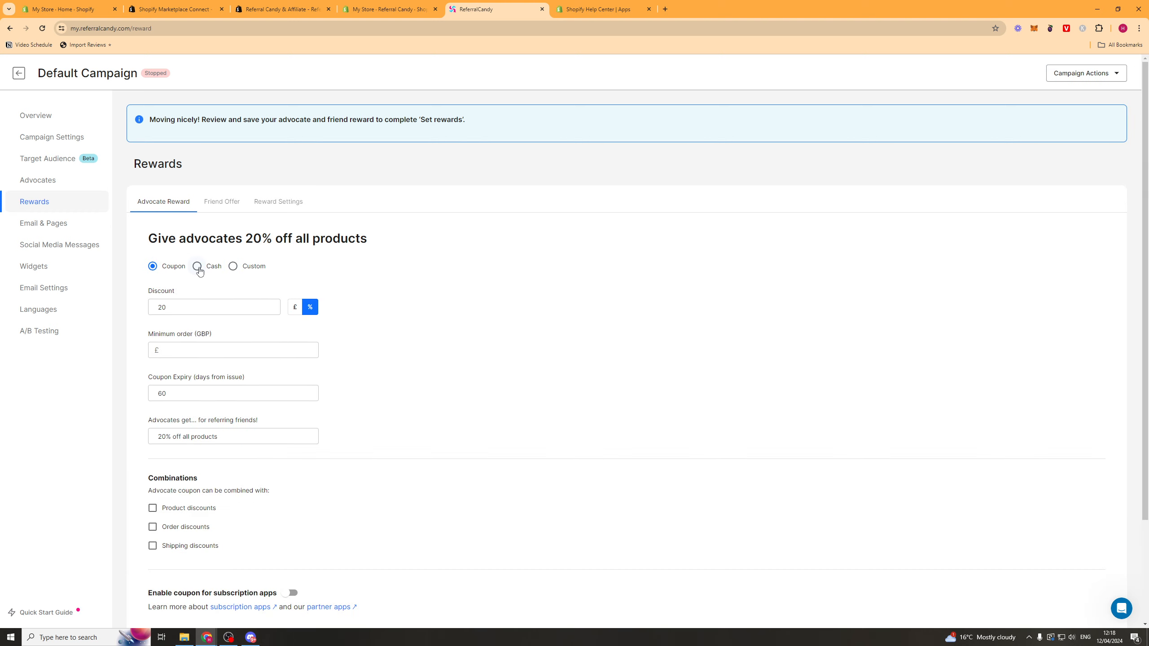
click(197, 267)
click(233, 267)
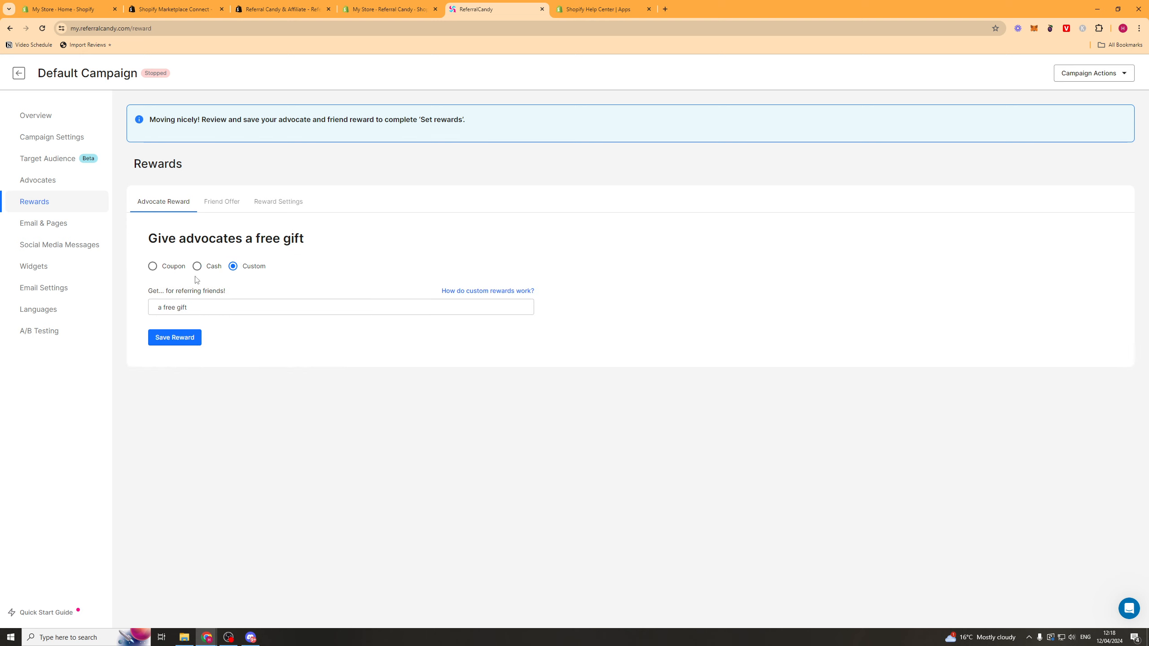
click(161, 268)
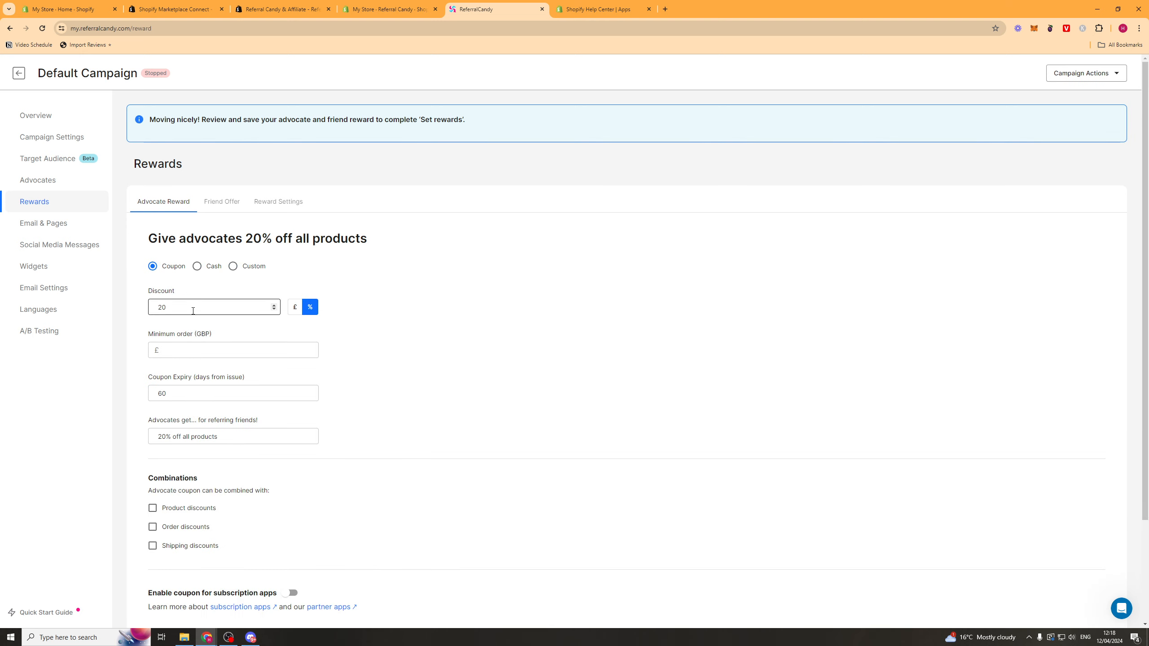
Step: Set the advocate coupon's minimum order to GBP 20 and its expiry to 30 days from issue
scroll(264, 276, down, 2)
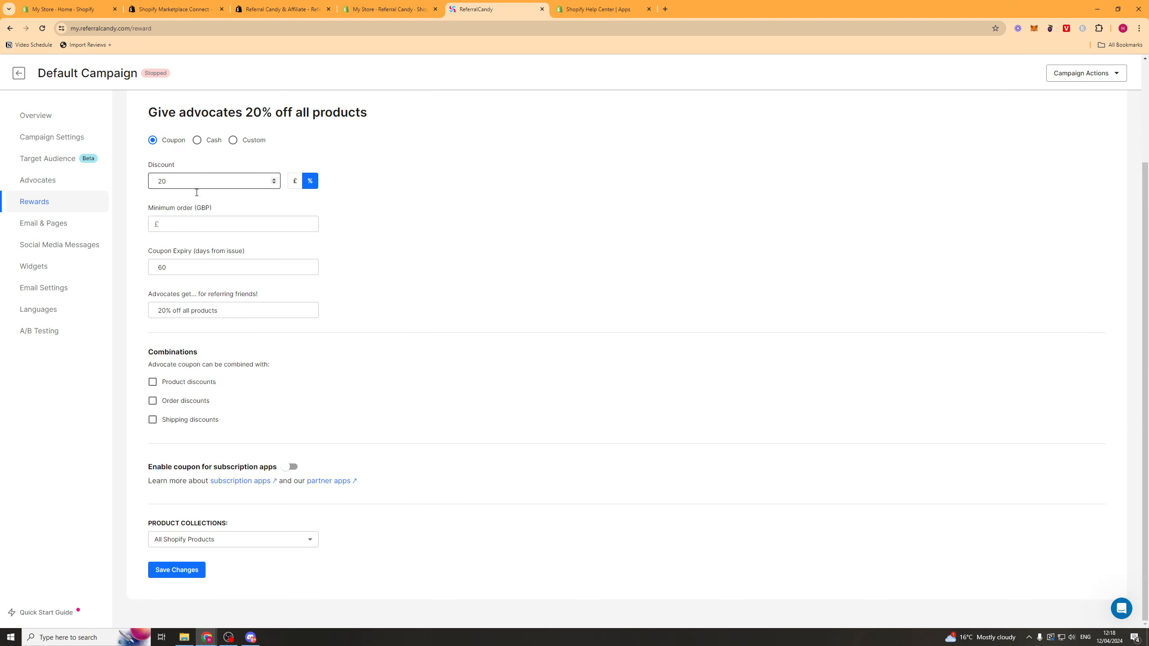
click(189, 223)
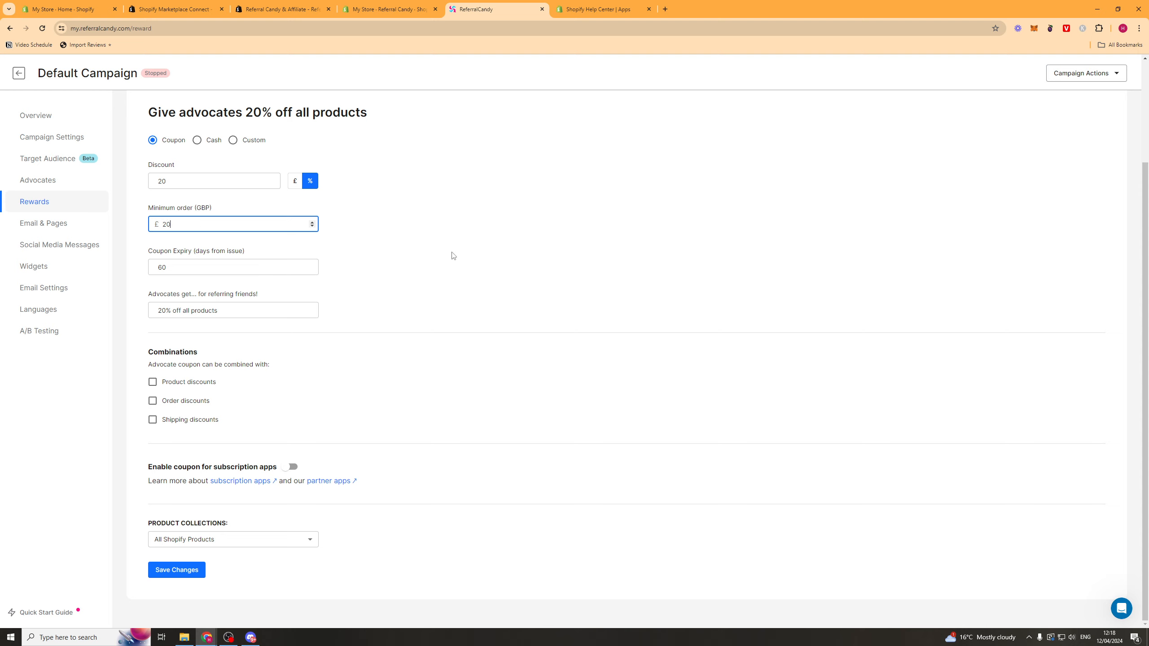
click(238, 267)
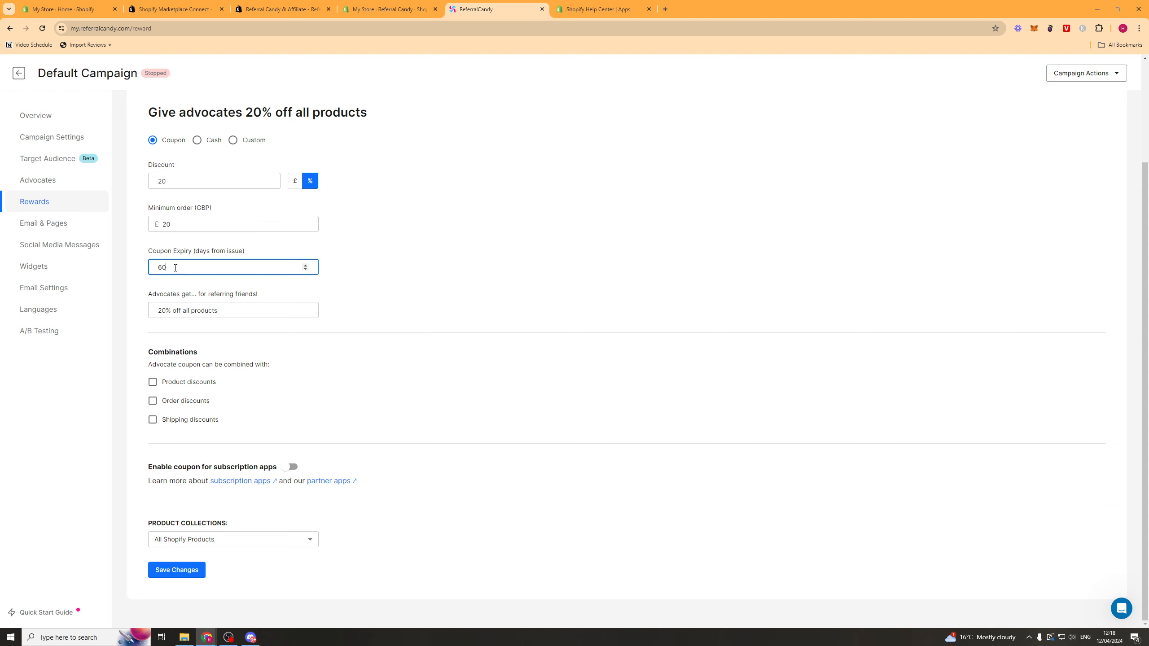
drag(175, 267, 144, 276)
text(3900)
click(418, 347)
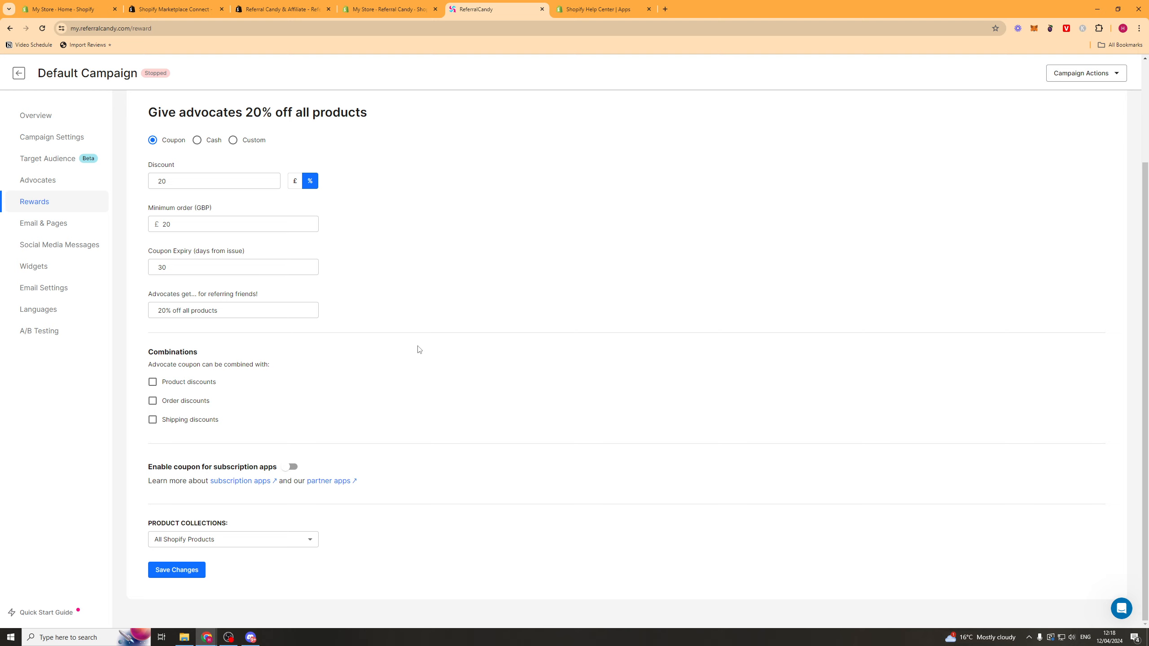
Step: Examine the reward description that tells advocates what they get for referring friends
drag(160, 295, 192, 310)
click(192, 311)
click(144, 317)
double_click(207, 313)
triple_click(207, 313)
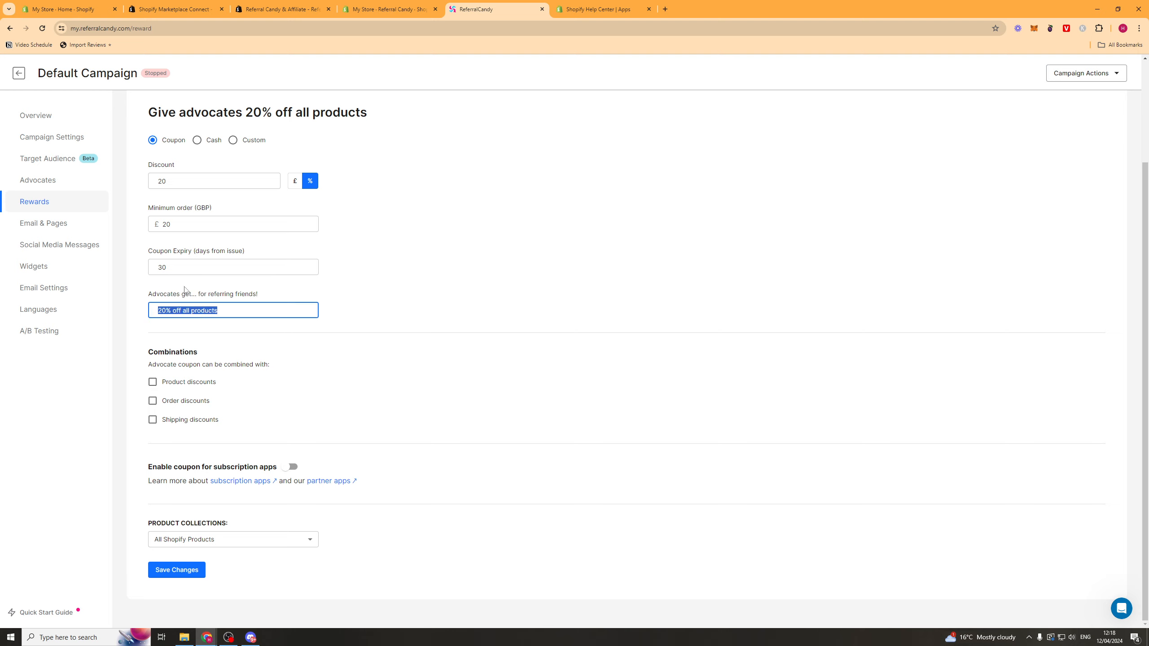
click(172, 312)
mouse_move(201, 295)
mouse_down()
mouse_move(256, 294)
mouse_move(194, 307)
mouse_up()
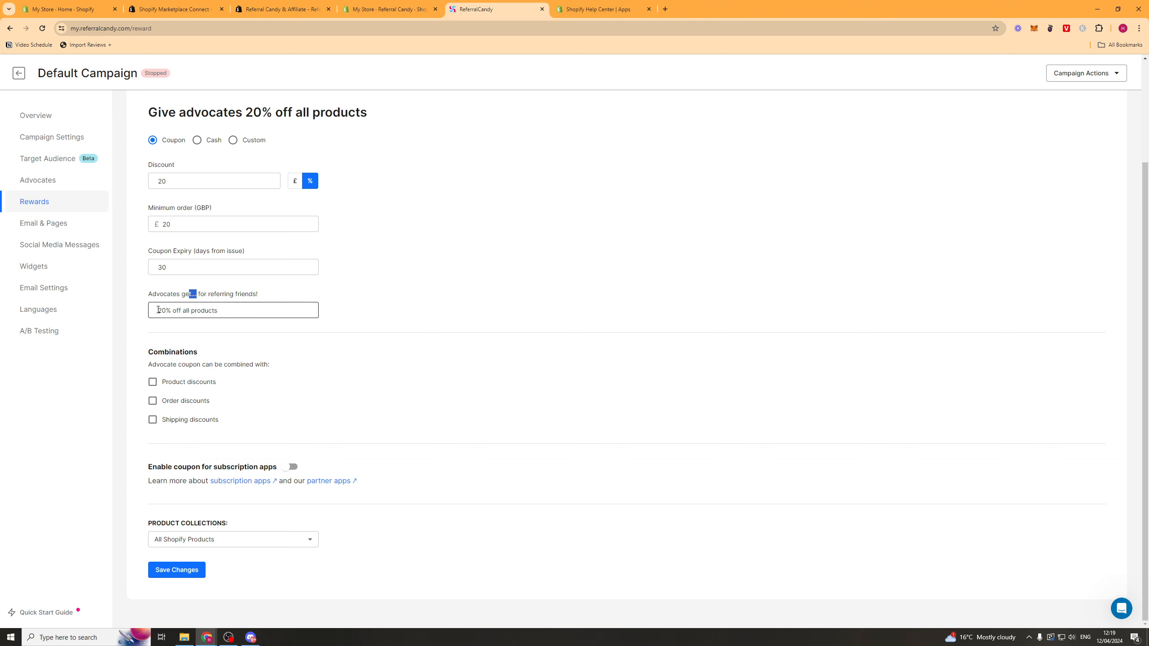
Step: Try combining the advocate coupon with product discounts and enabling it for subscription apps
click(187, 383)
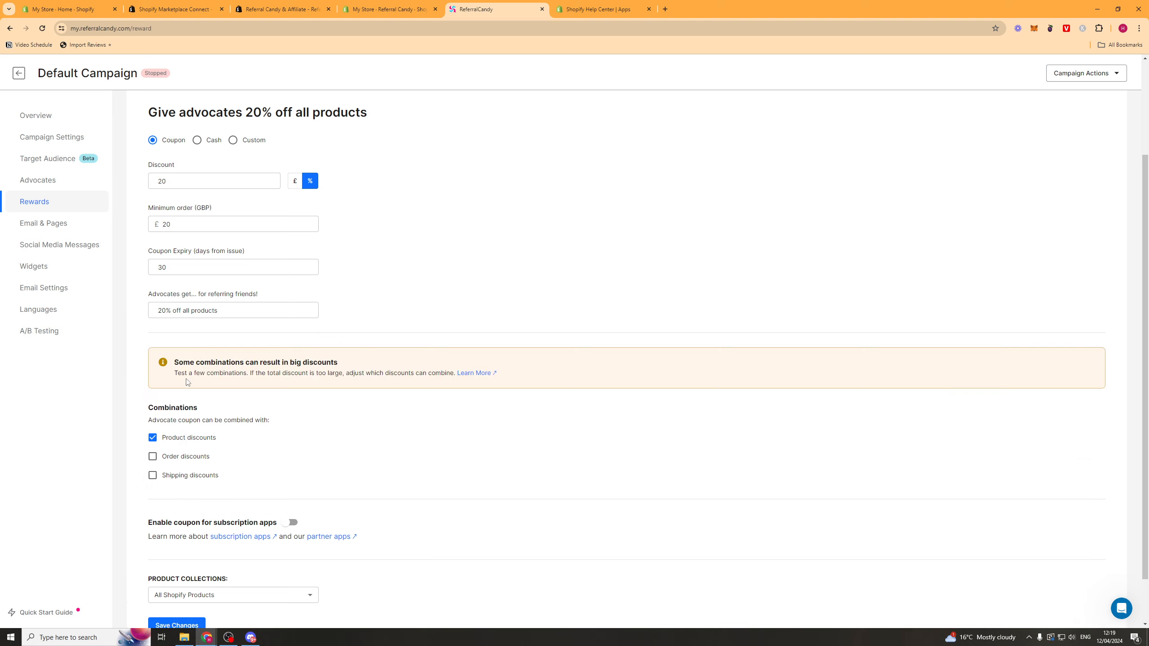
click(175, 440)
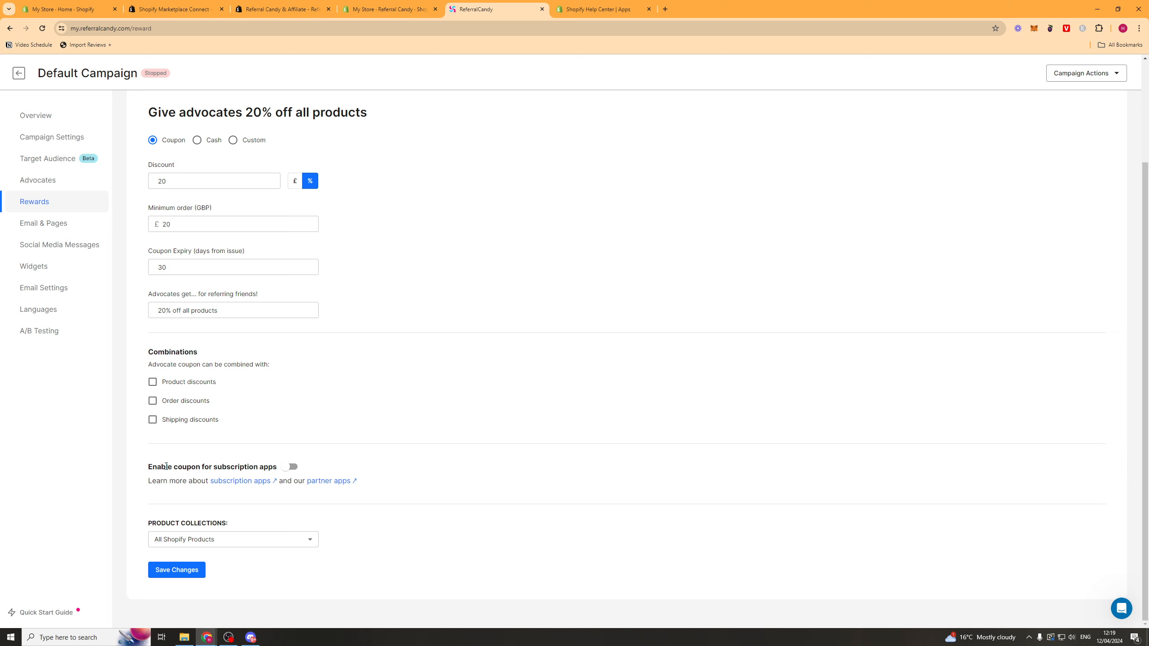
click(291, 467)
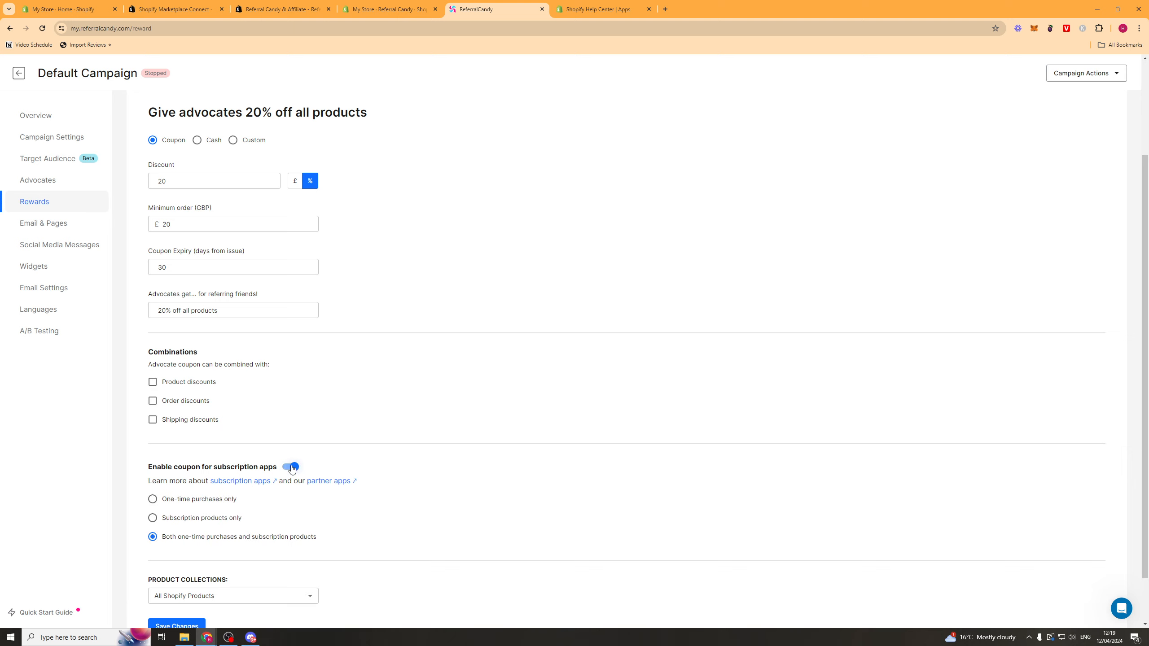
click(291, 467)
Step: Save the advocate coupon reward and view the Friend Offer and Reward Settings
click(175, 571)
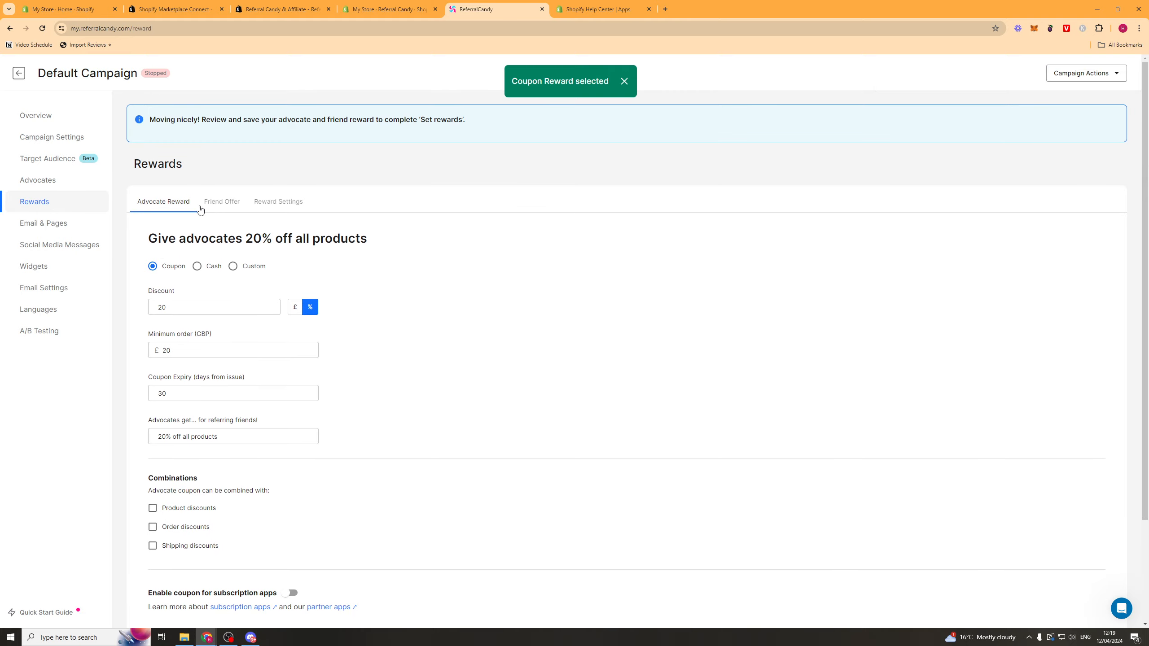
click(221, 206)
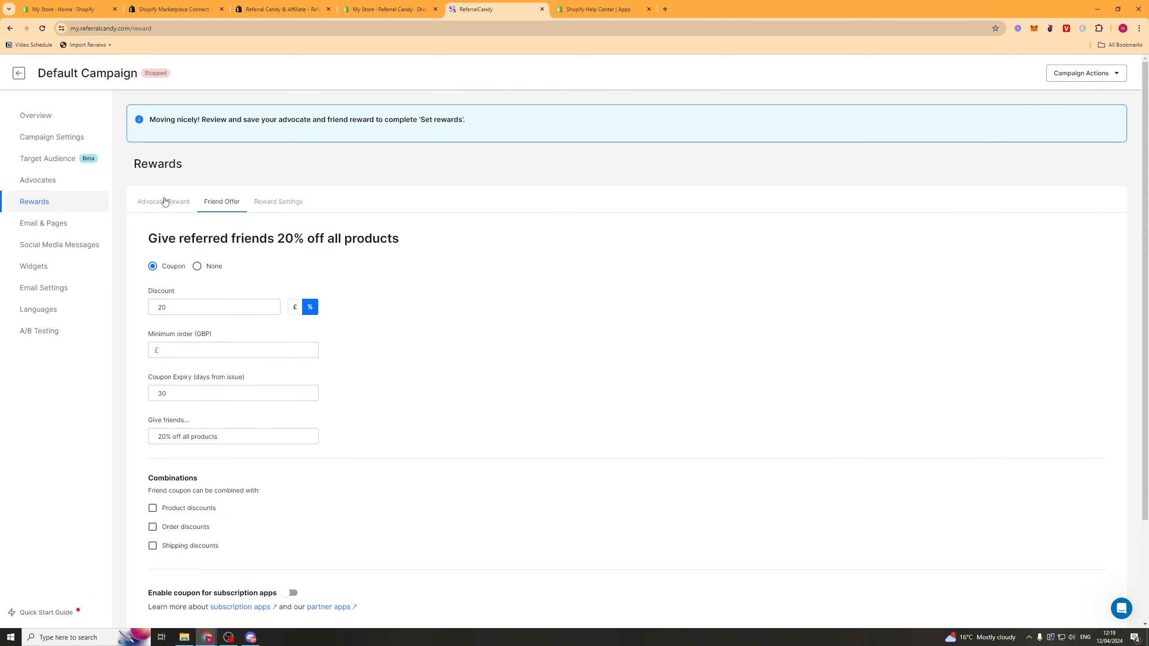
click(270, 202)
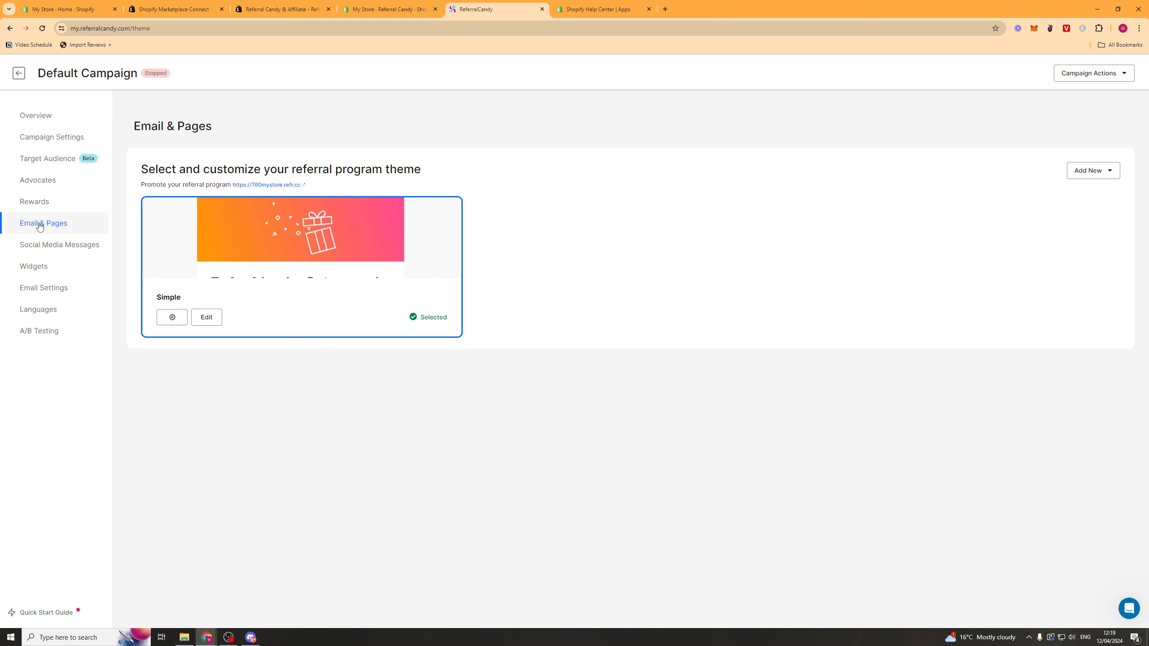
Step: Open the Simple theme for editing, preview its post-purchase email for mobile and desktop, and check the banner removal options
click(172, 317)
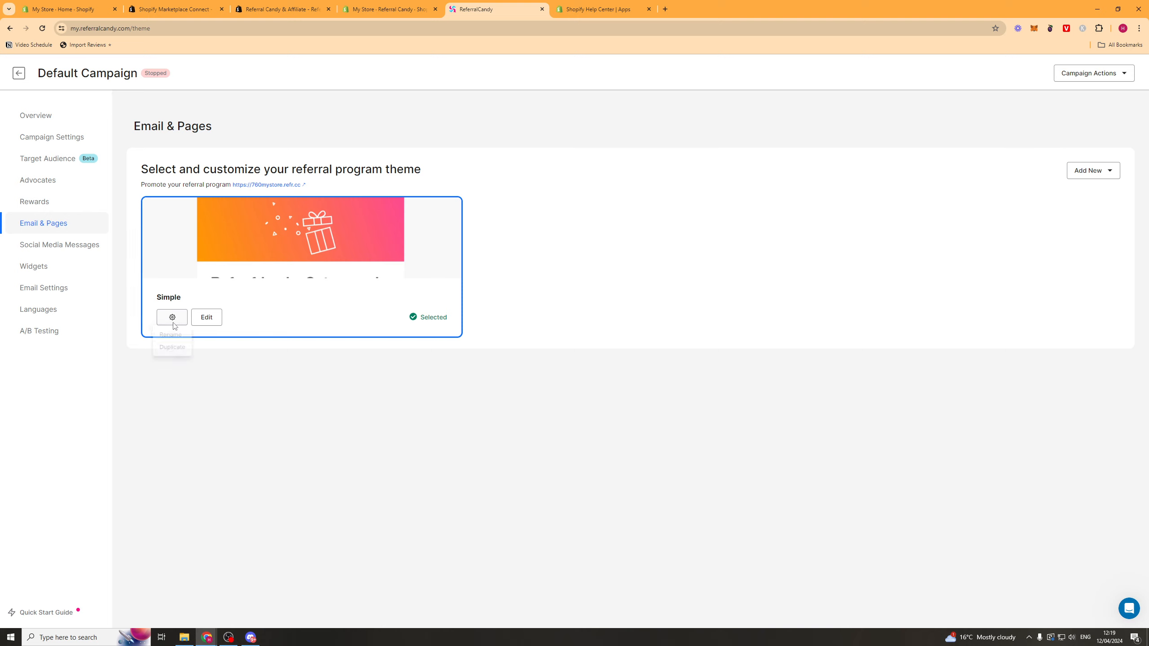
click(206, 318)
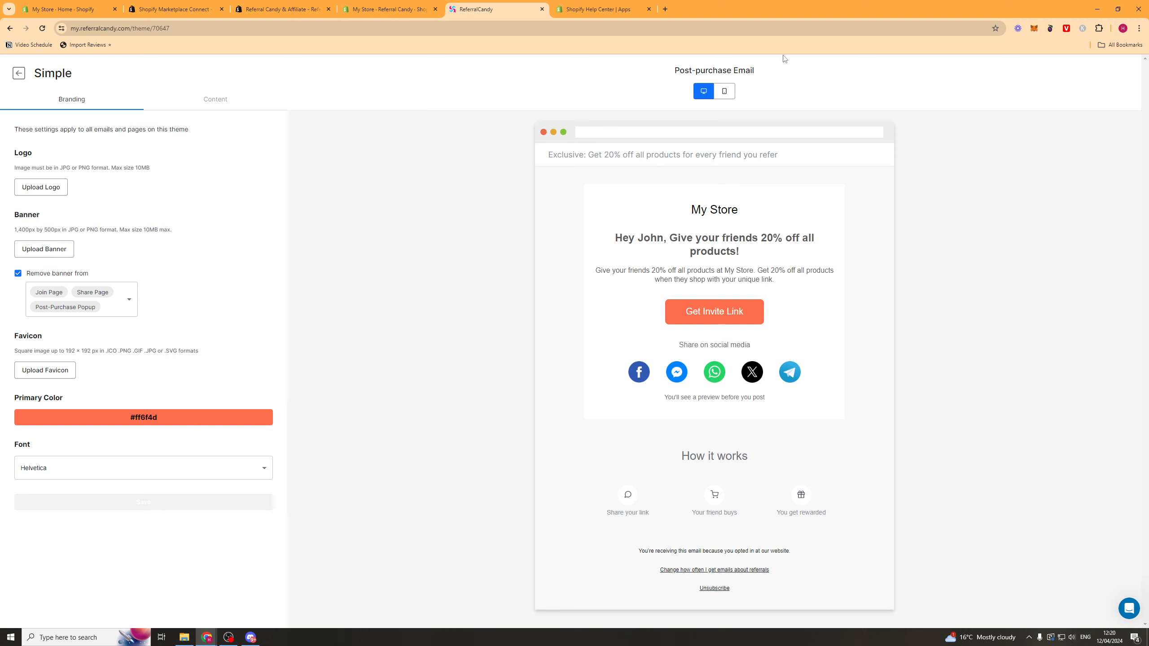
click(726, 93)
click(704, 91)
click(127, 302)
key(Escape)
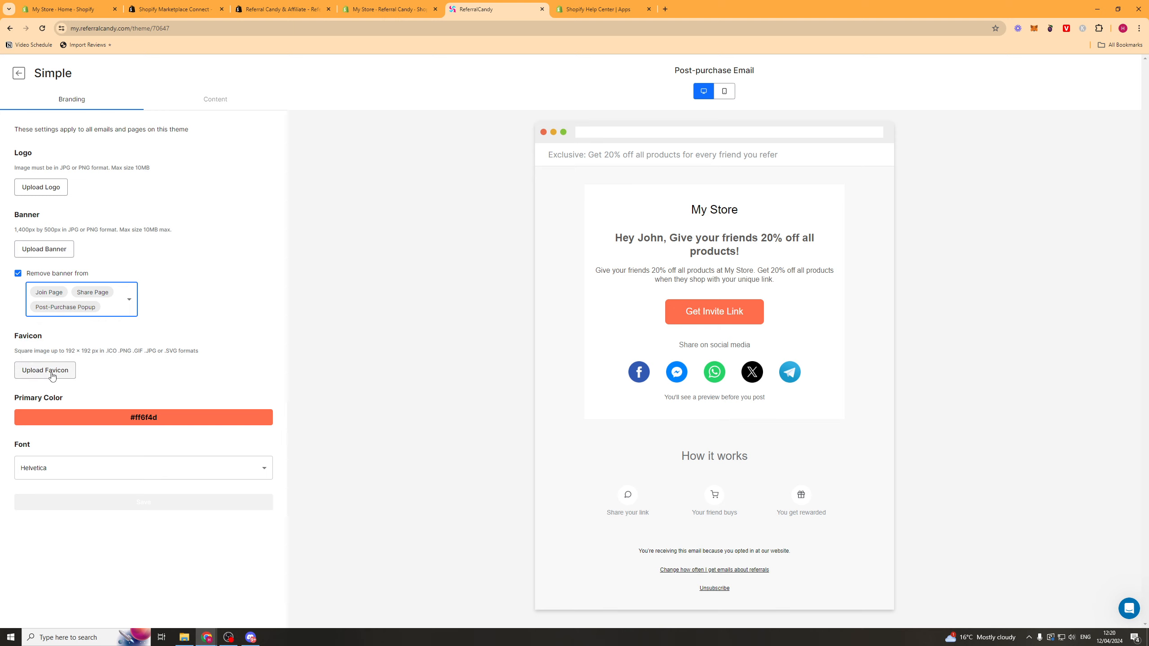
Step: Set the Simple theme's primary color to #ba68c8 with the Helvetica font, and save the branding
click(95, 421)
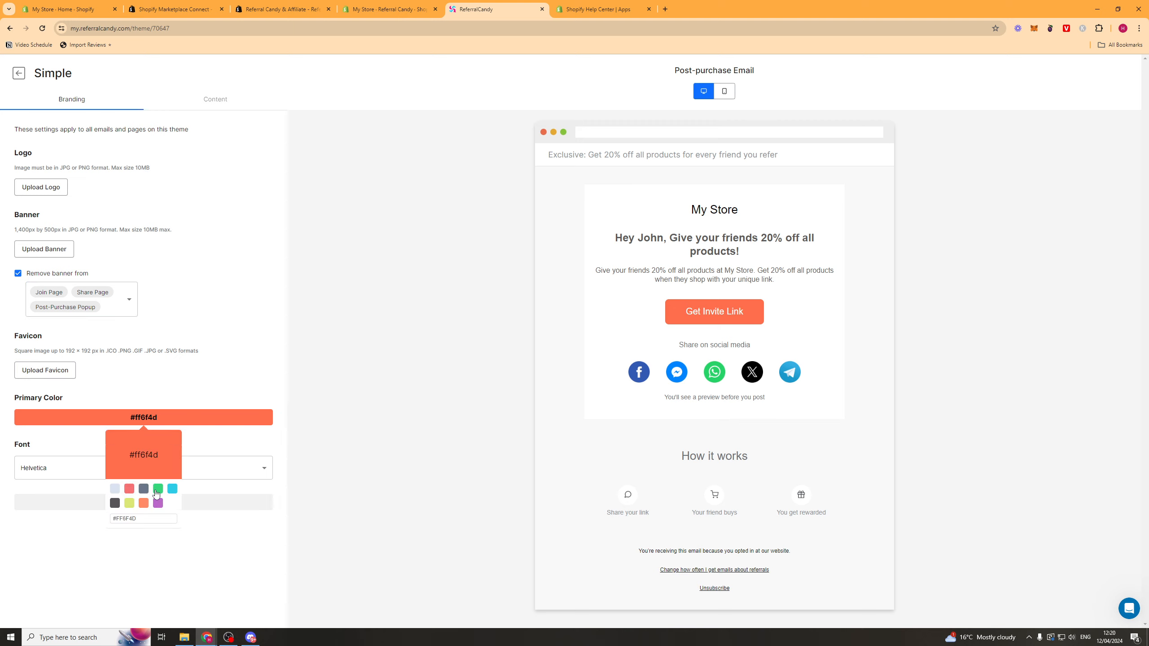
click(129, 502)
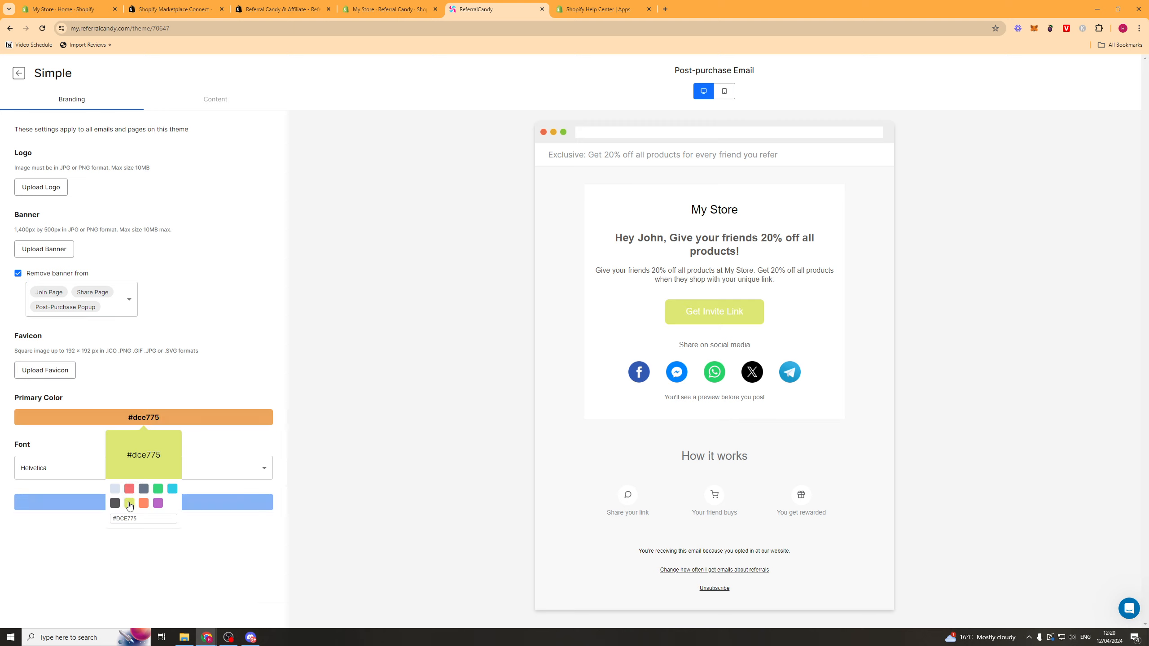
click(157, 503)
click(118, 468)
click(121, 469)
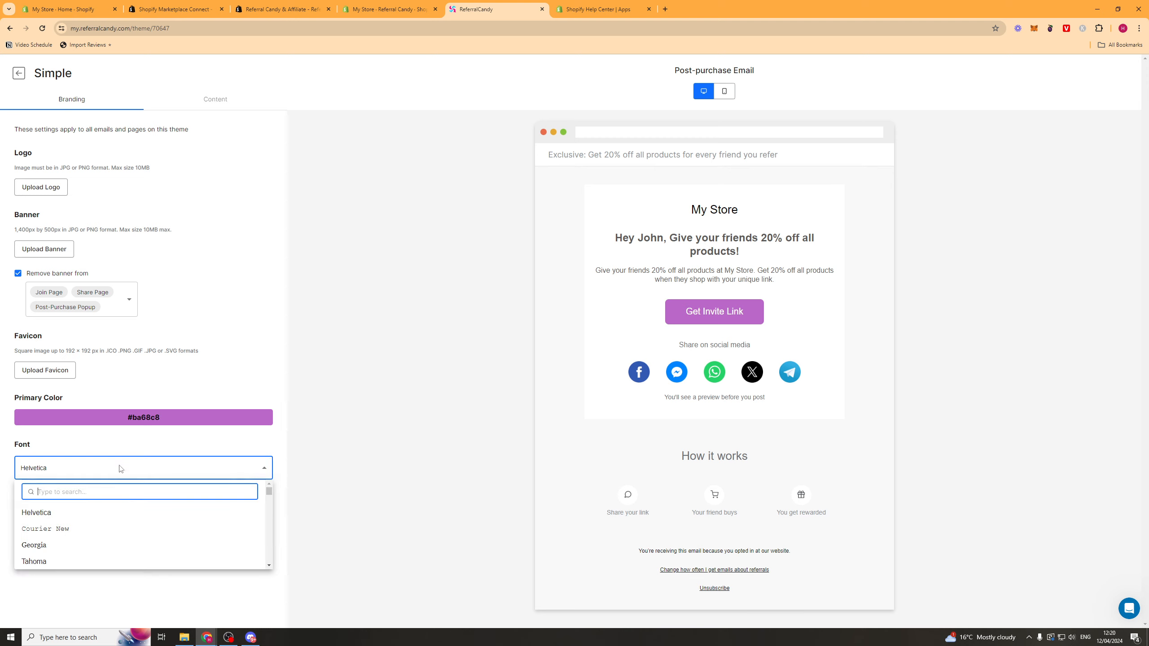
click(113, 512)
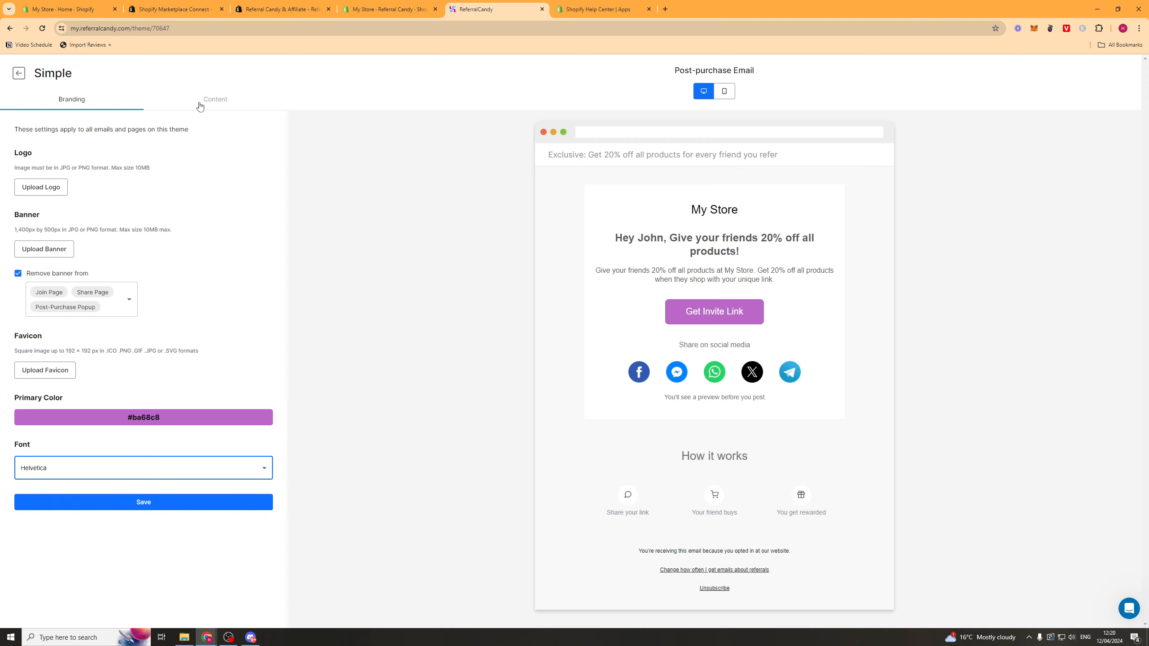
click(147, 502)
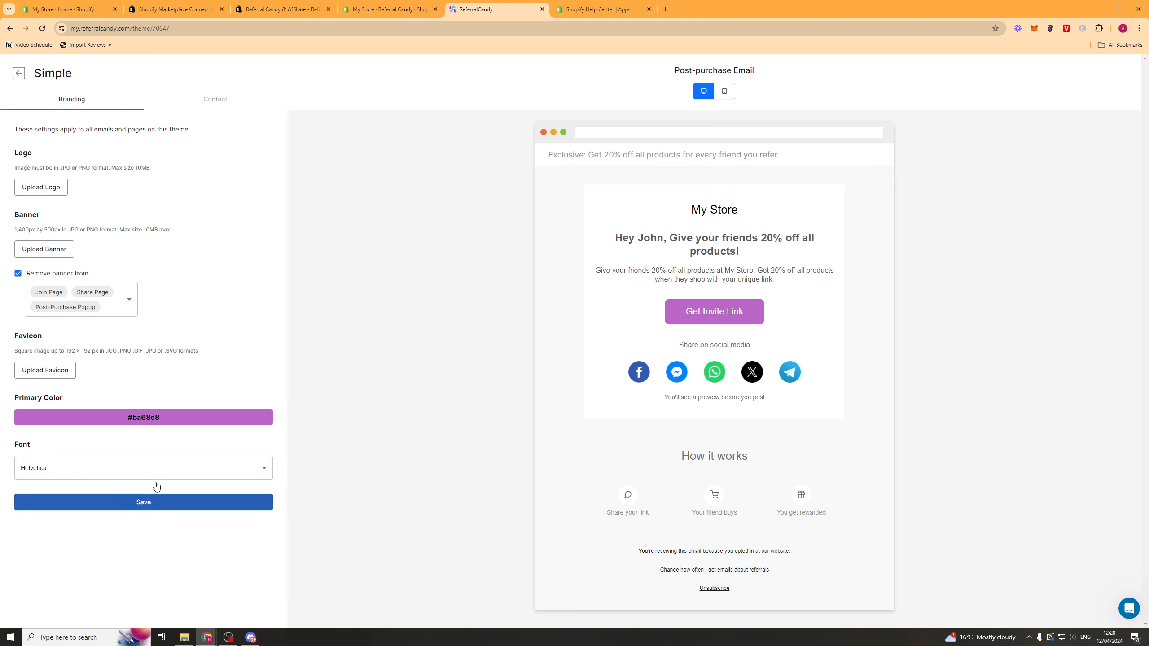
Step: Open the Simple theme's content settings and examine the post-purchase email's subject and heading text
click(219, 103)
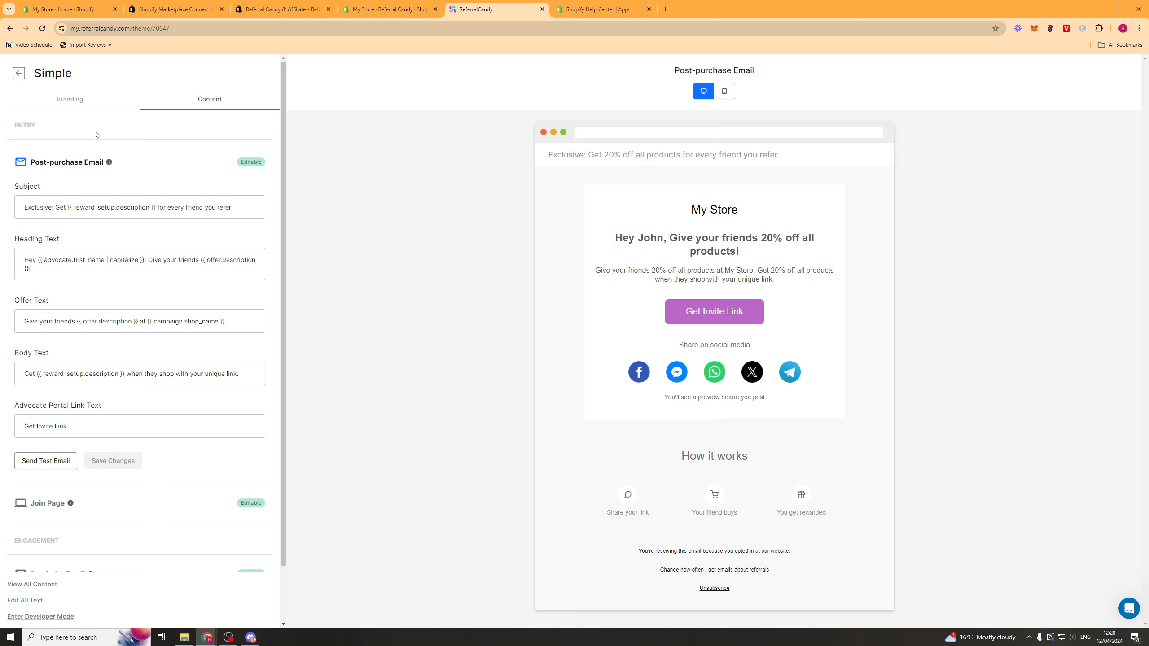
click(89, 210)
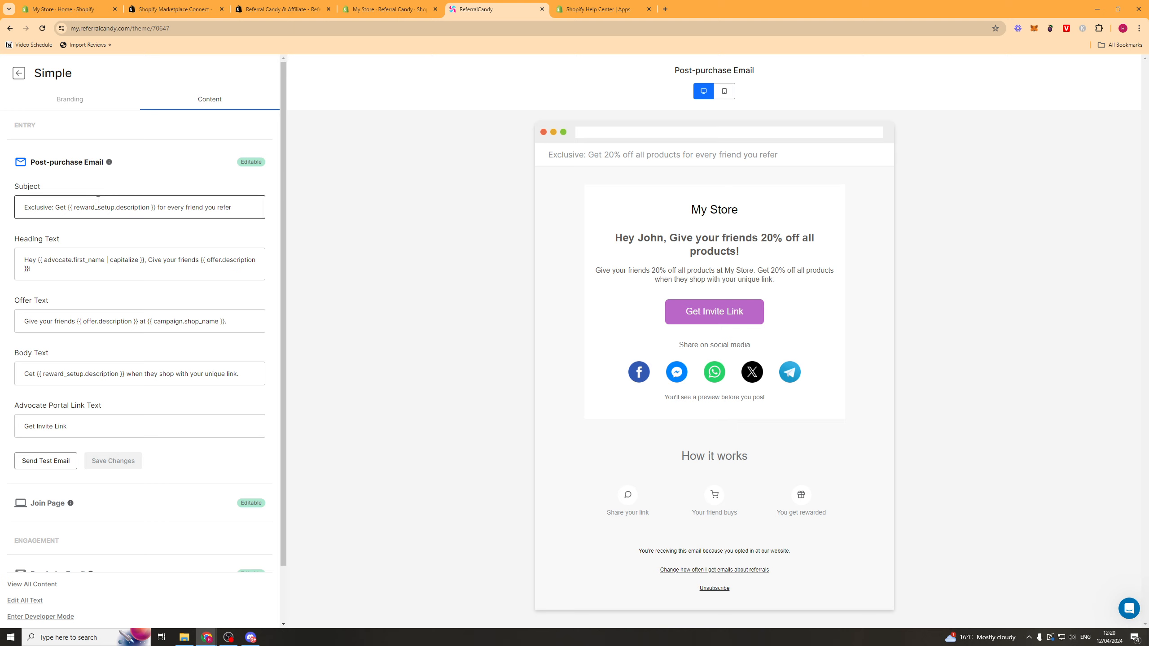
triple_click(48, 210)
scroll(90, 263, down, 1)
click(92, 201)
triple_click(92, 200)
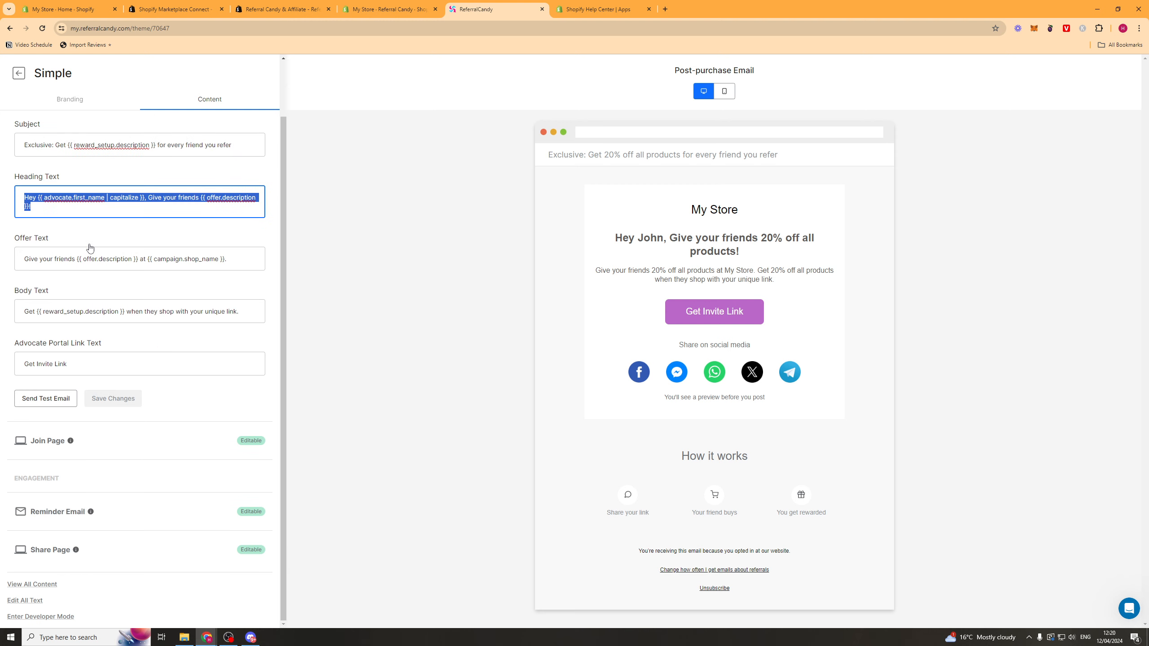
Step: Review the Simple theme's offer text and its Join Page, Reminder Email and Share Page content, and return to the theme overview
triple_click(92, 259)
click(96, 288)
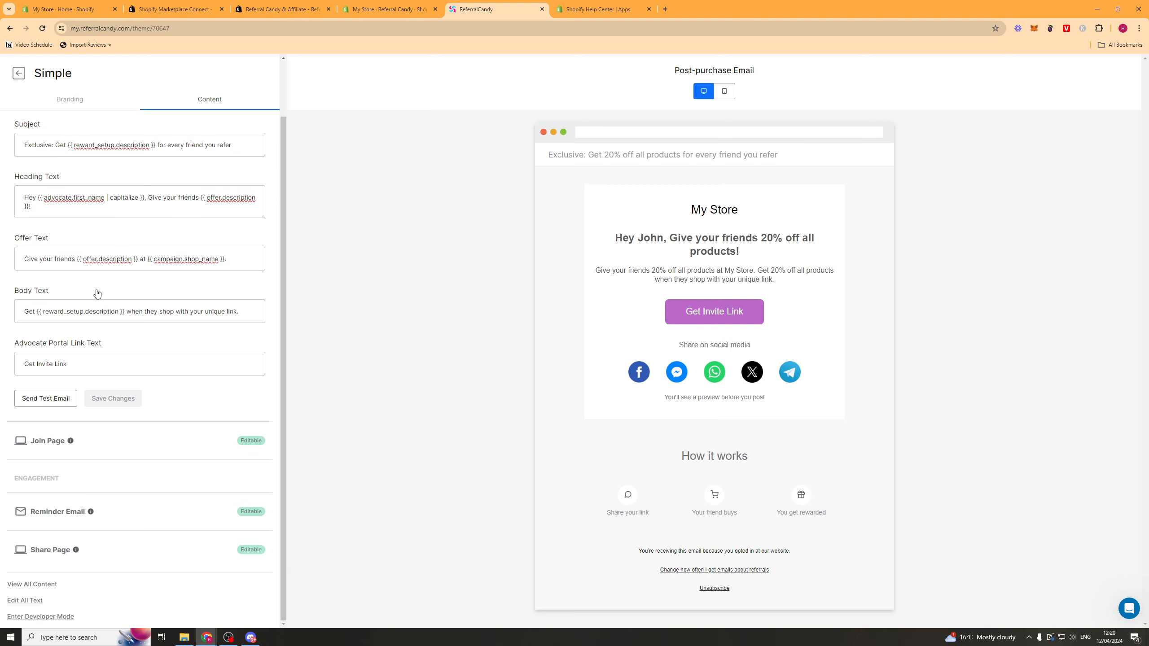
click(107, 444)
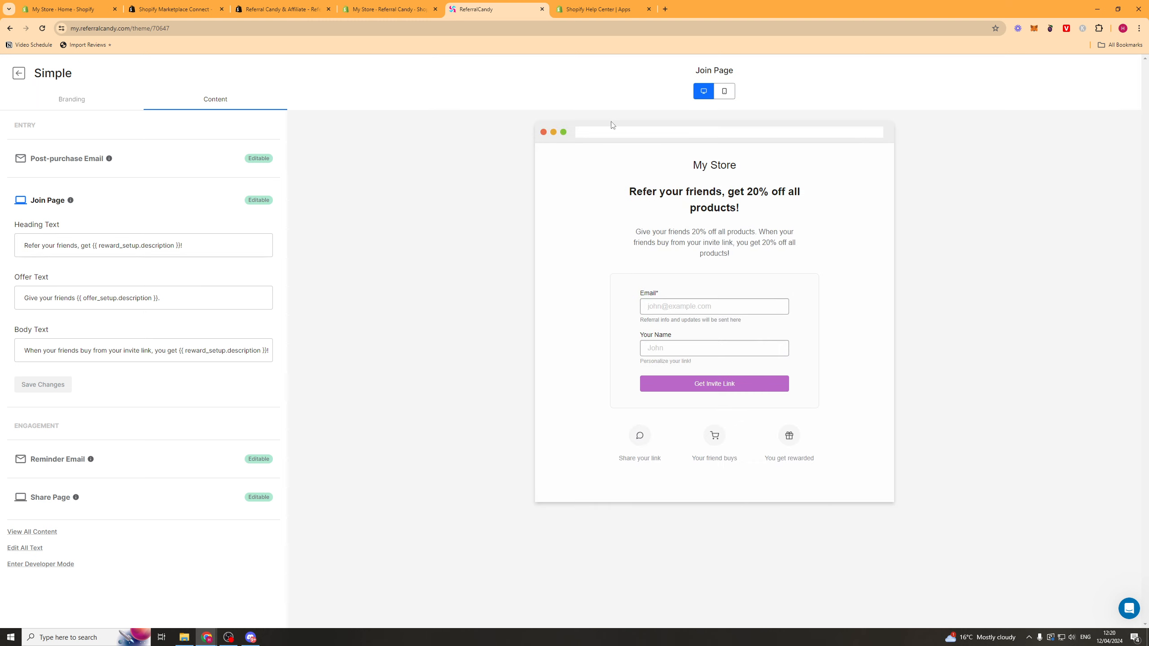
click(725, 91)
click(703, 91)
click(58, 460)
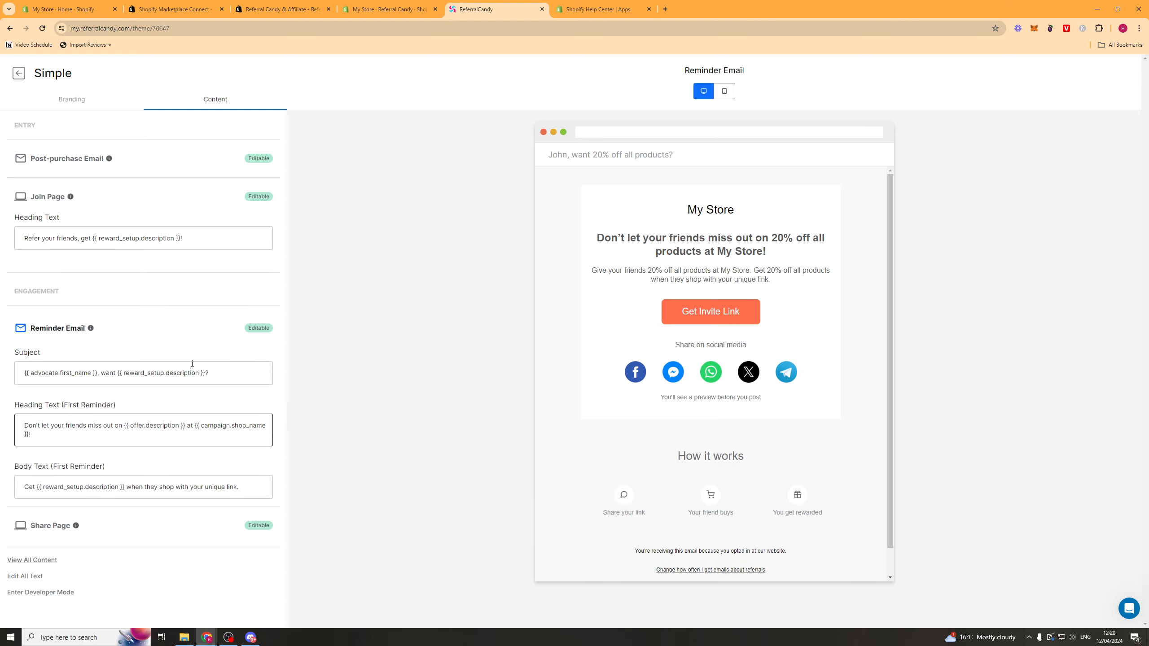
click(179, 558)
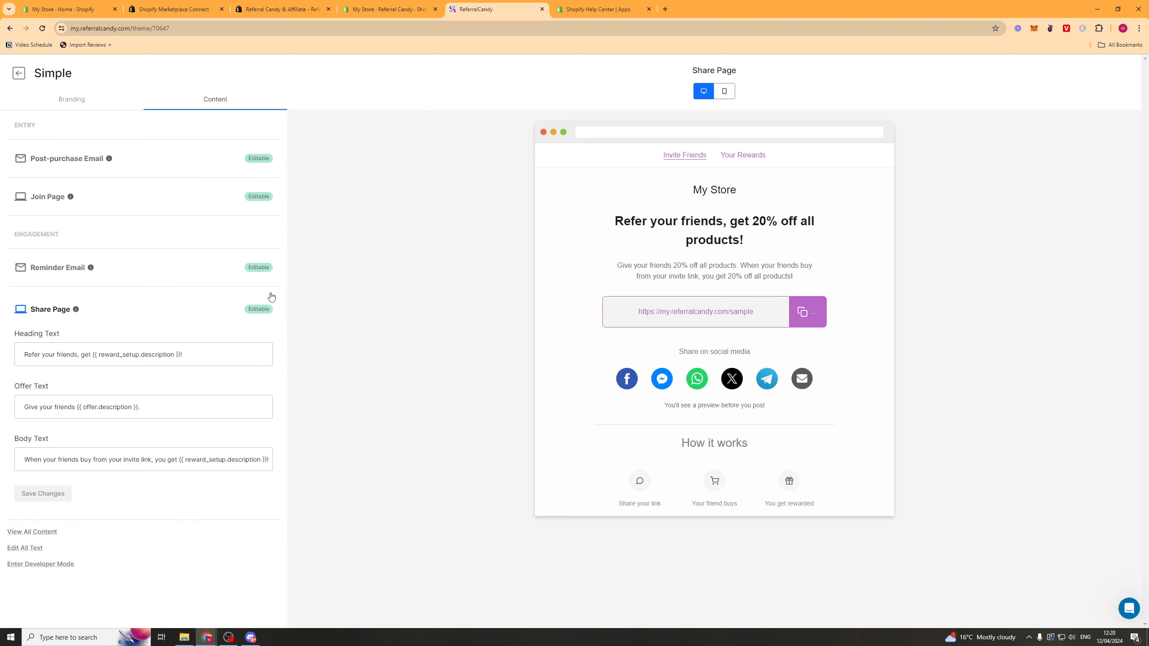
click(18, 73)
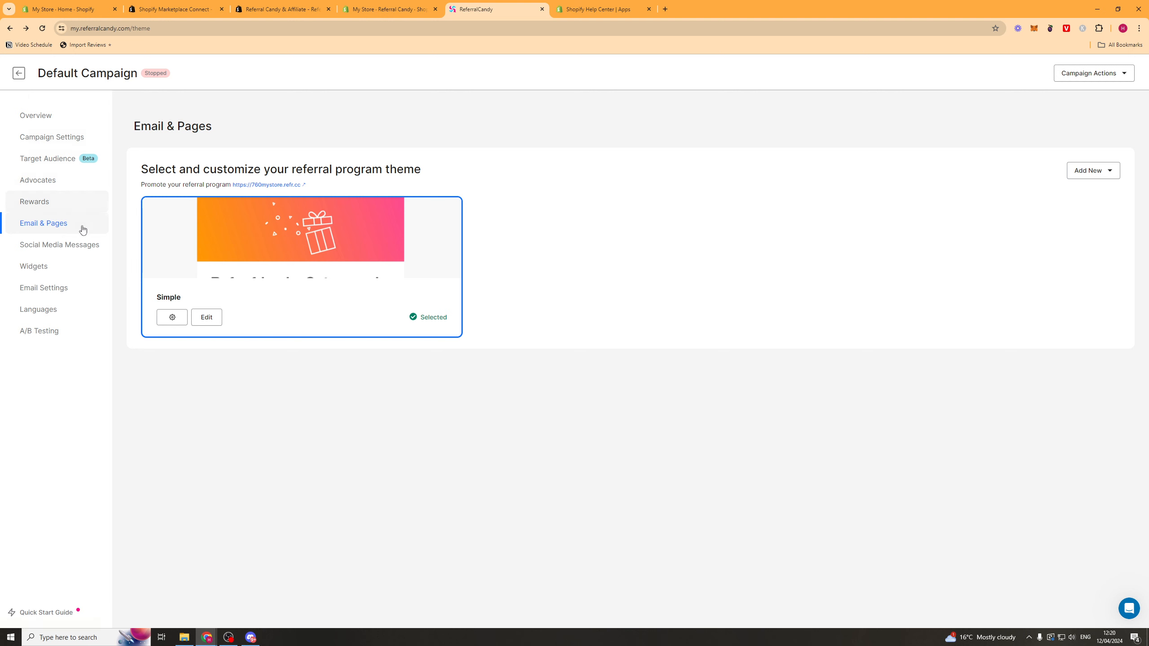
Step: Open the campaign's social media messages and examine the Facebook, X and WhatsApp message texts and previews
click(62, 250)
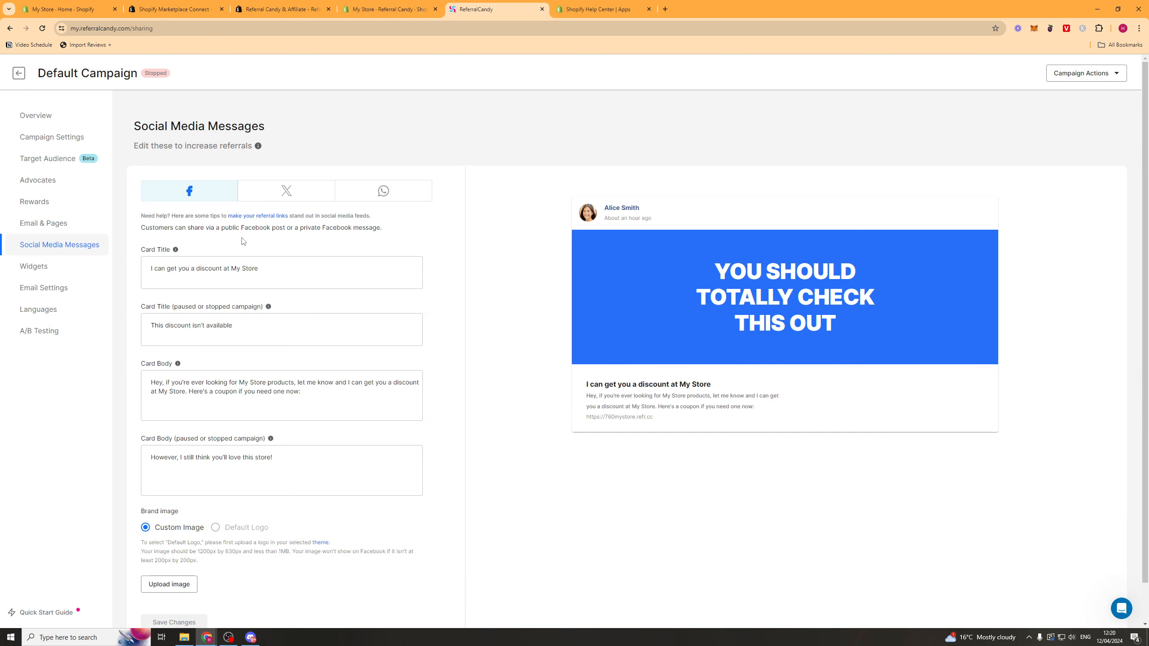
scroll(287, 284, down, 1)
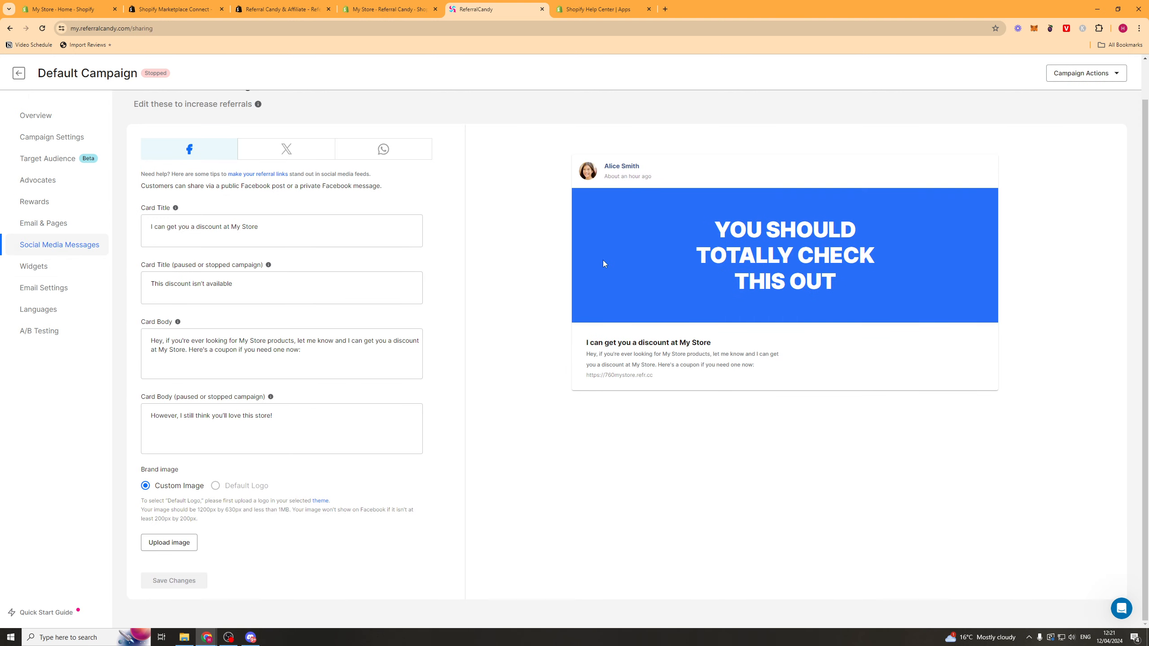
scroll(604, 264, up, 1)
click(300, 192)
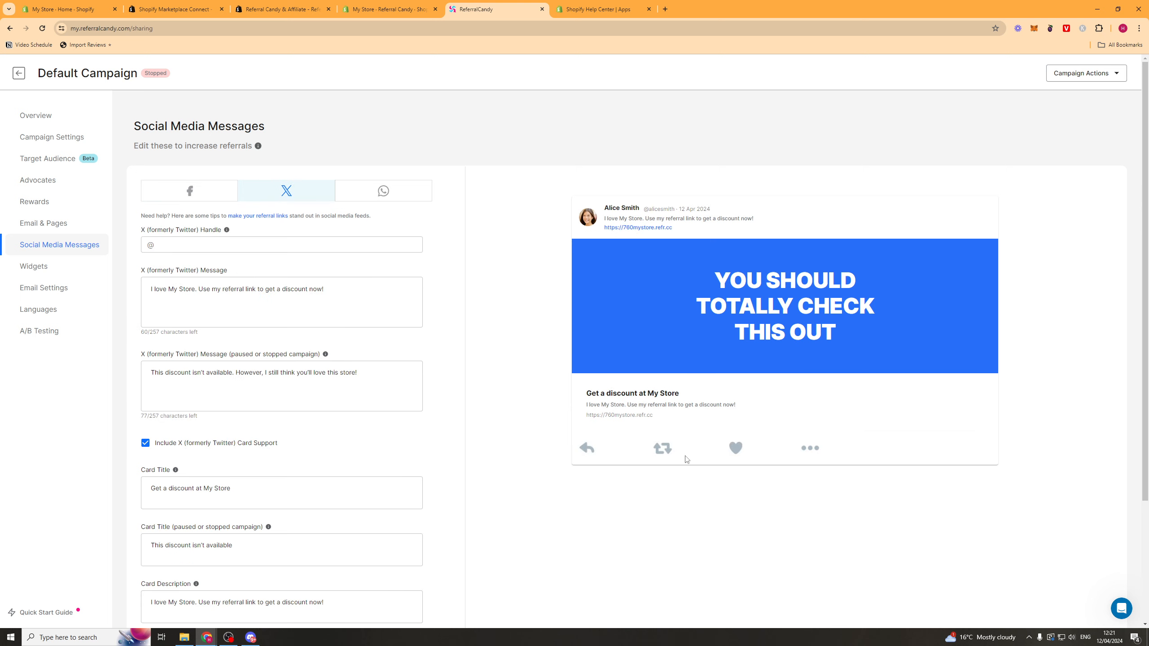
scroll(418, 244, down, 4)
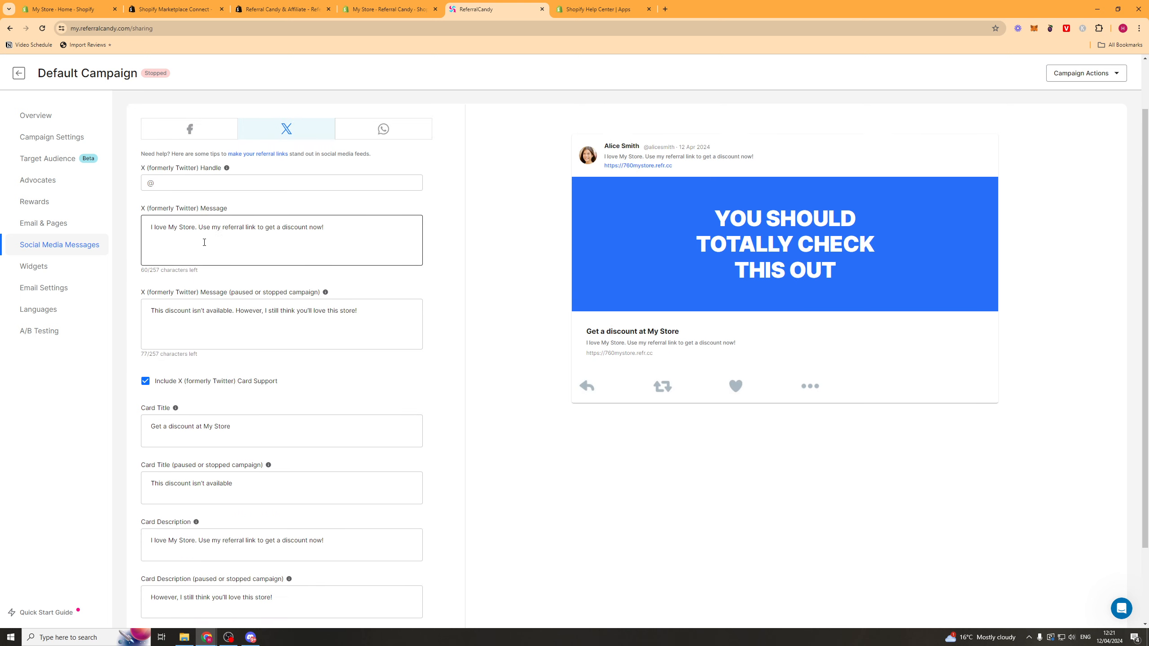
scroll(469, 356, up, 4)
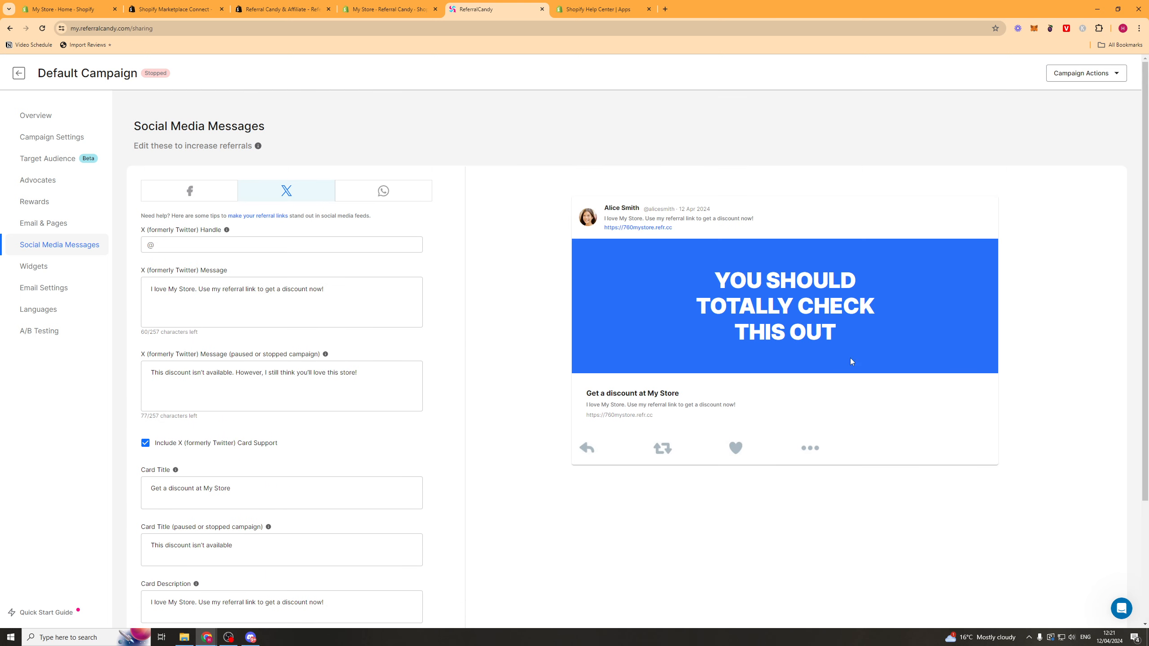
scroll(642, 146, down, 1)
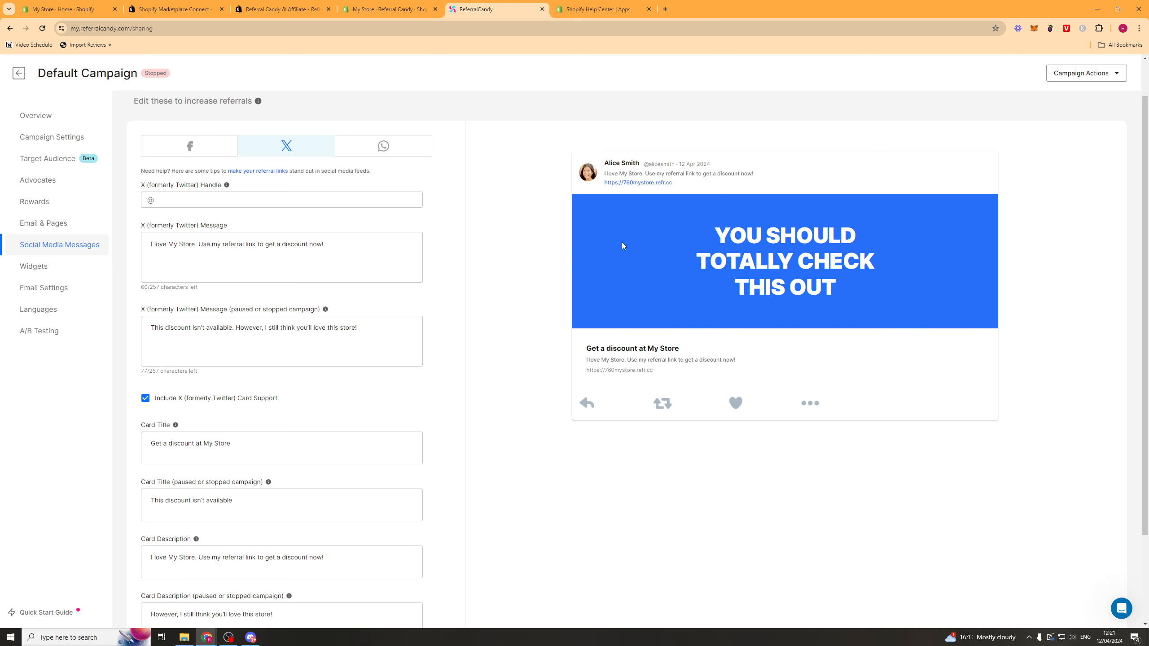
click(370, 150)
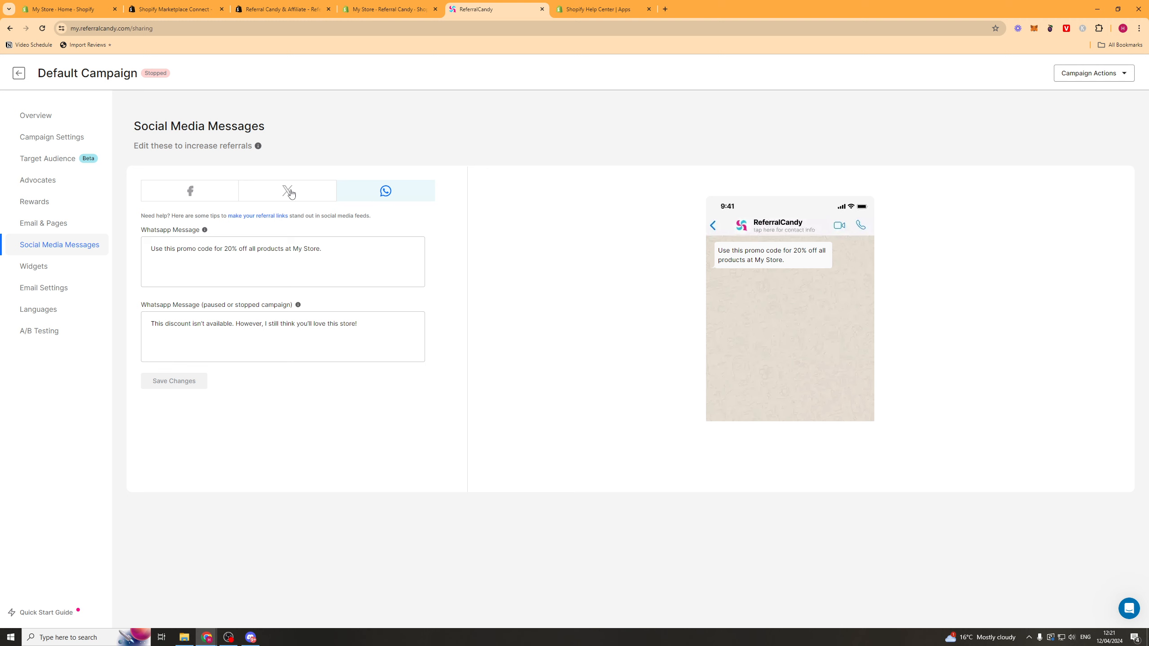
Step: Open the campaign's widget settings and preview the Referral Extension
click(61, 274)
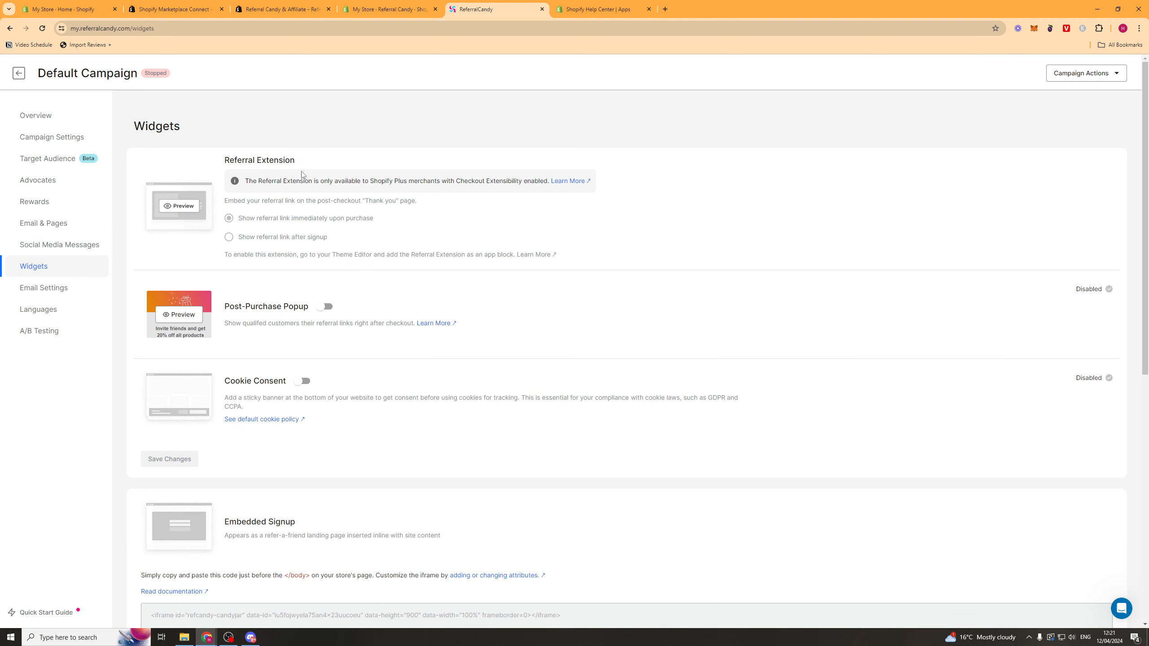
click(179, 206)
click(630, 237)
Step: Enable the Post-Purchase Popup, preview it, and enable the Cookie Consent banner
click(326, 306)
click(189, 320)
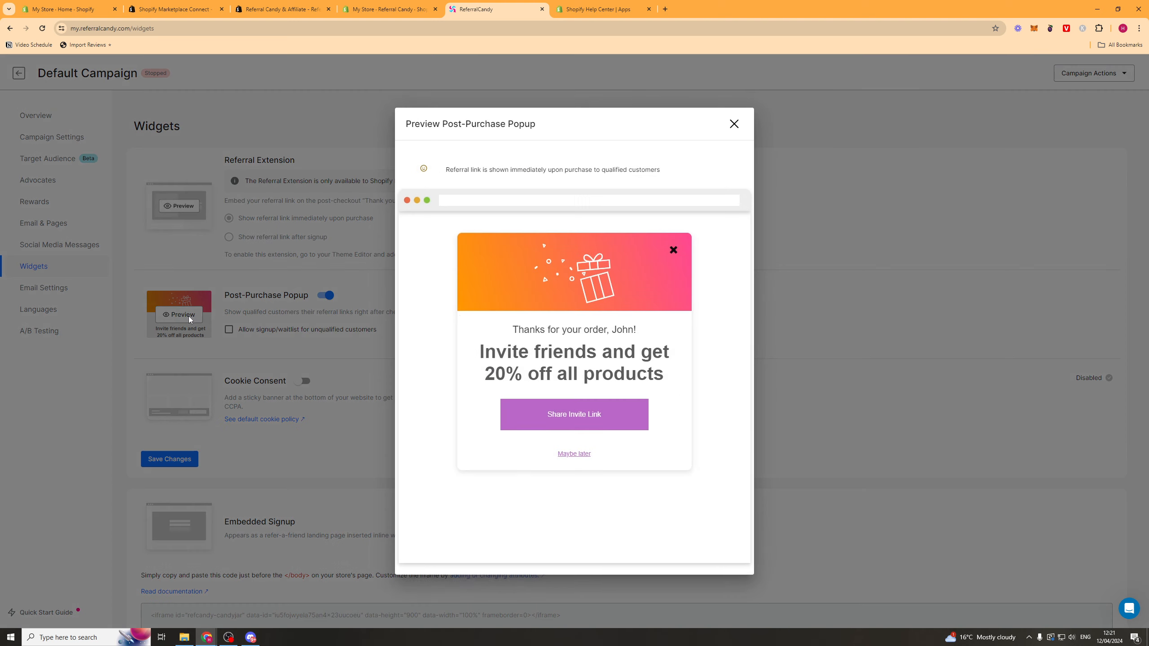
click(734, 120)
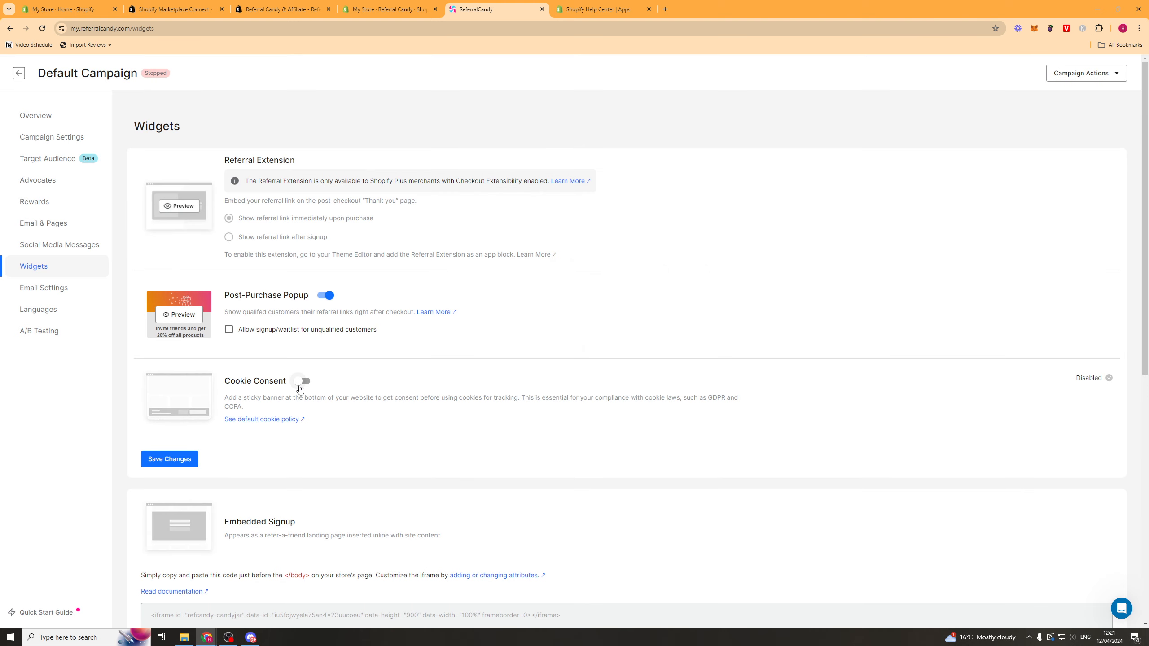
click(302, 383)
Step: Copy the Embedded Signup widget's code and highlight the snippet
scroll(298, 434, down, 5)
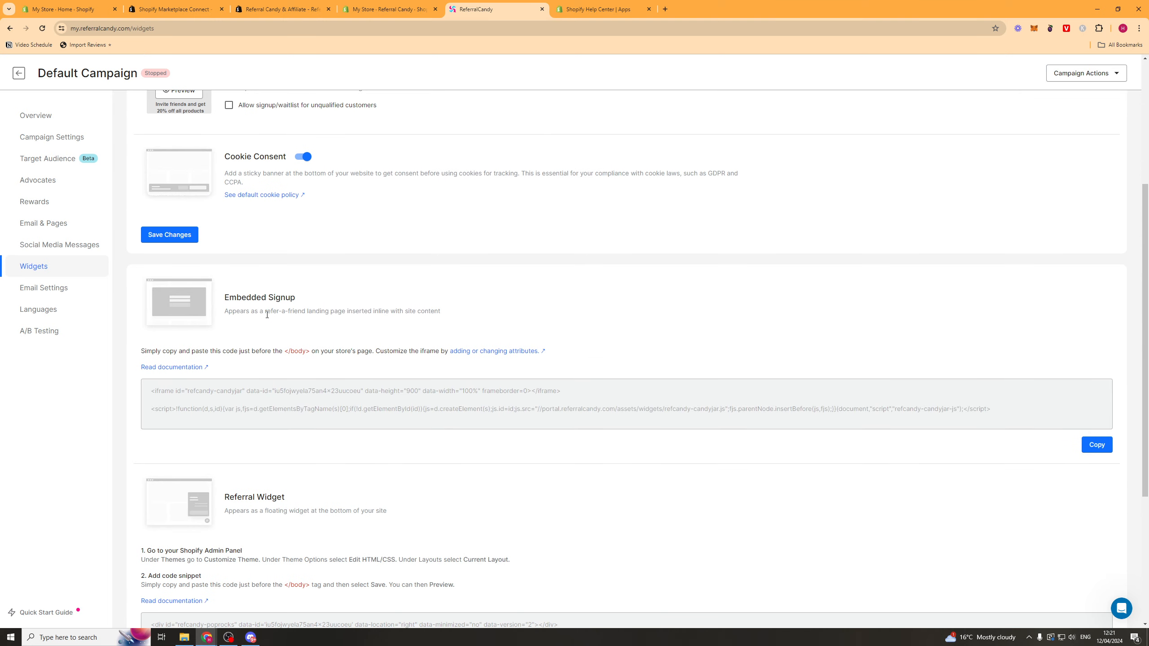
scroll(267, 315, down, 2)
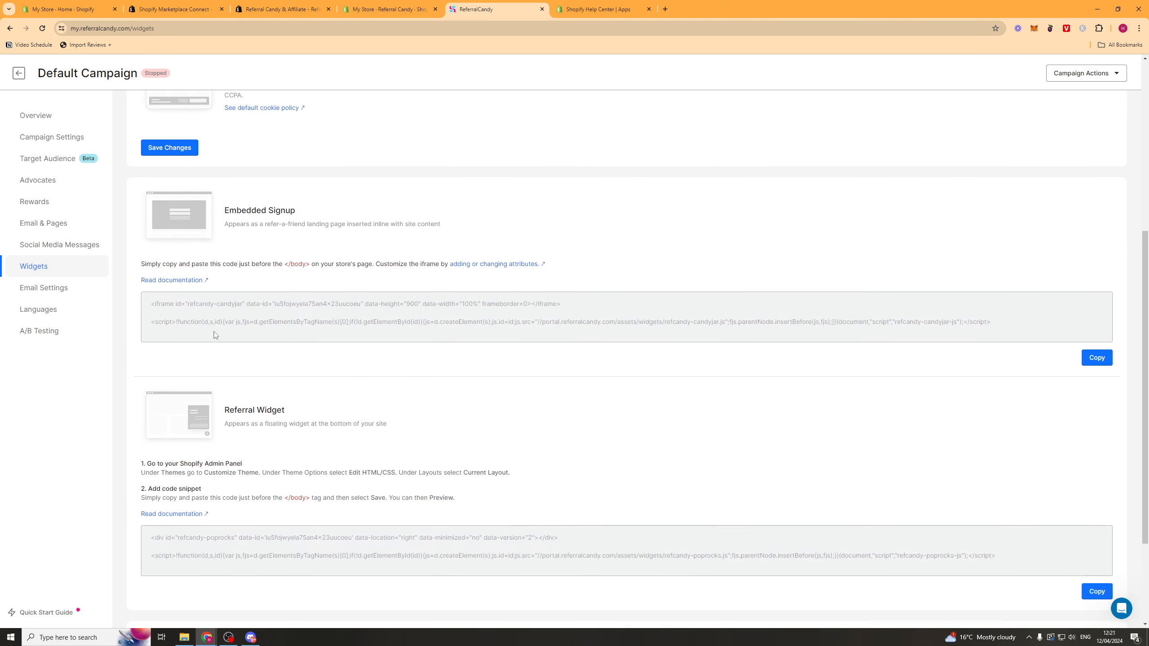
click(1102, 356)
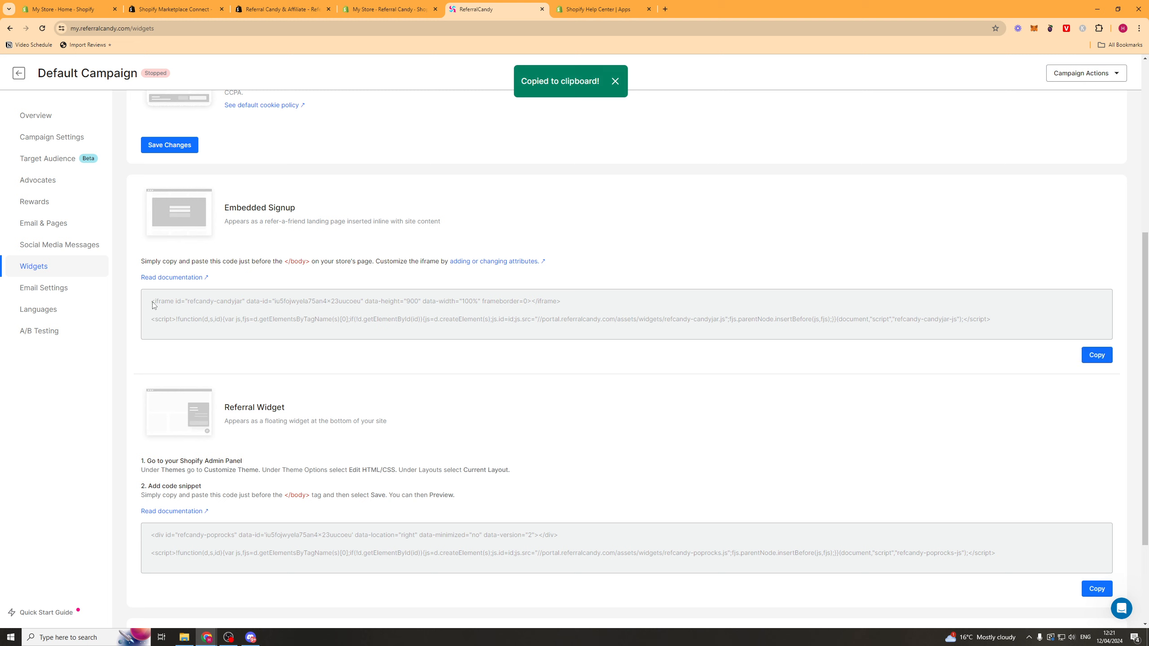
drag(154, 306, 1054, 354)
click(1095, 356)
triple_click(228, 308)
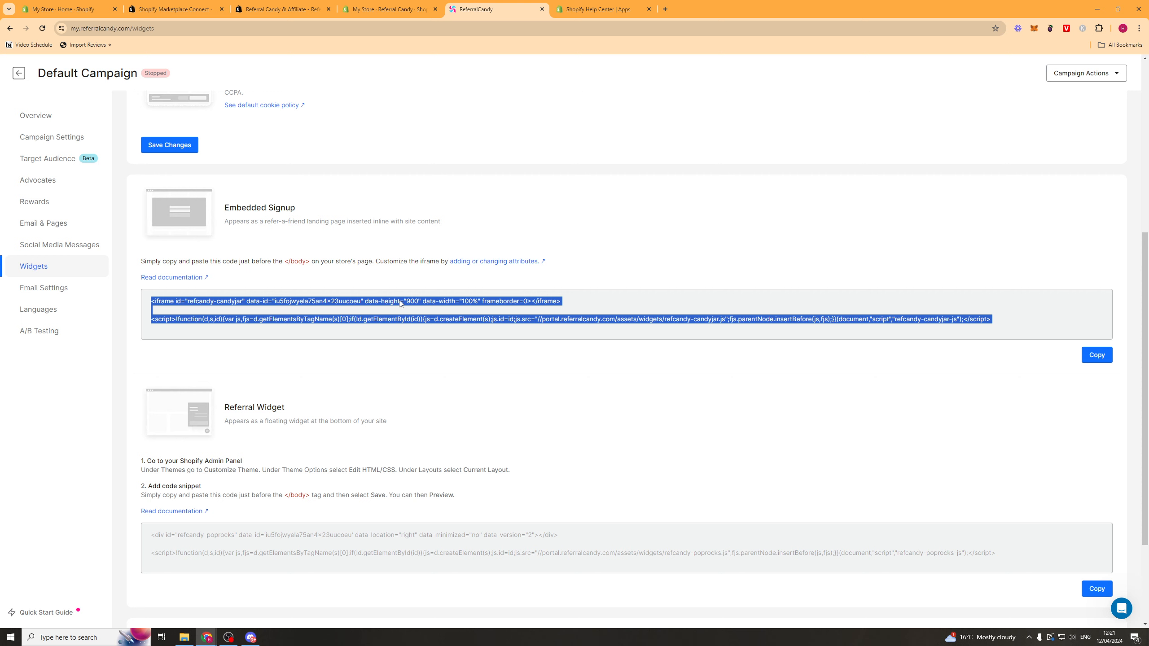
Step: Read the Referral Widget's installation instructions and copy its code snippet
scroll(322, 346, down, 3)
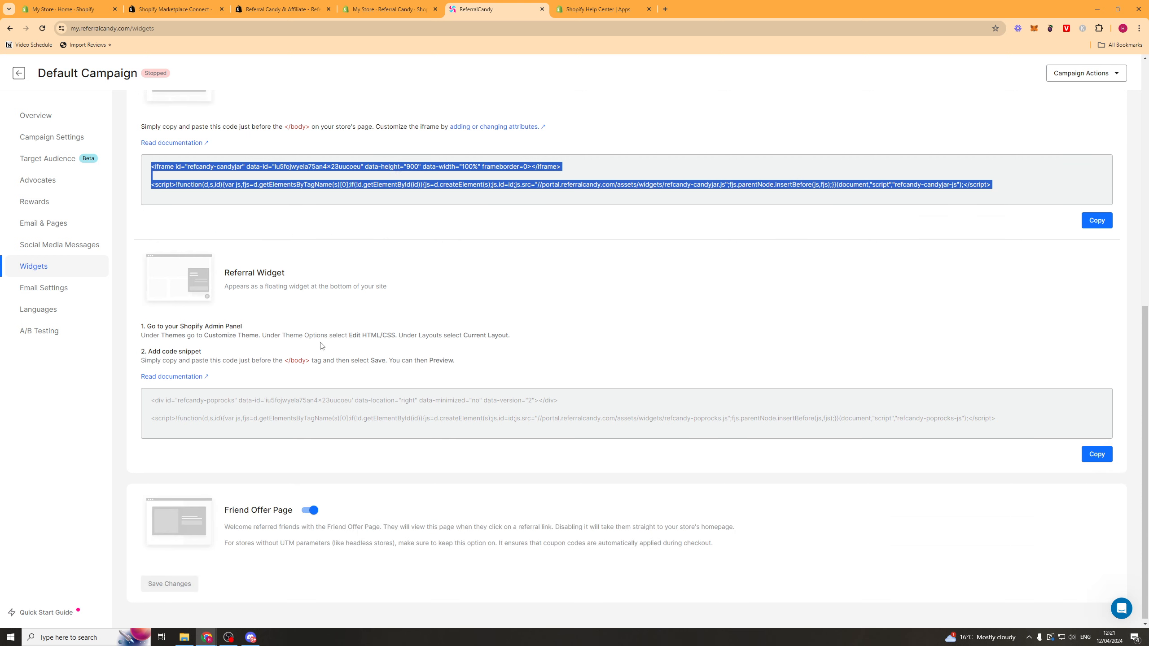
drag(146, 328, 517, 339)
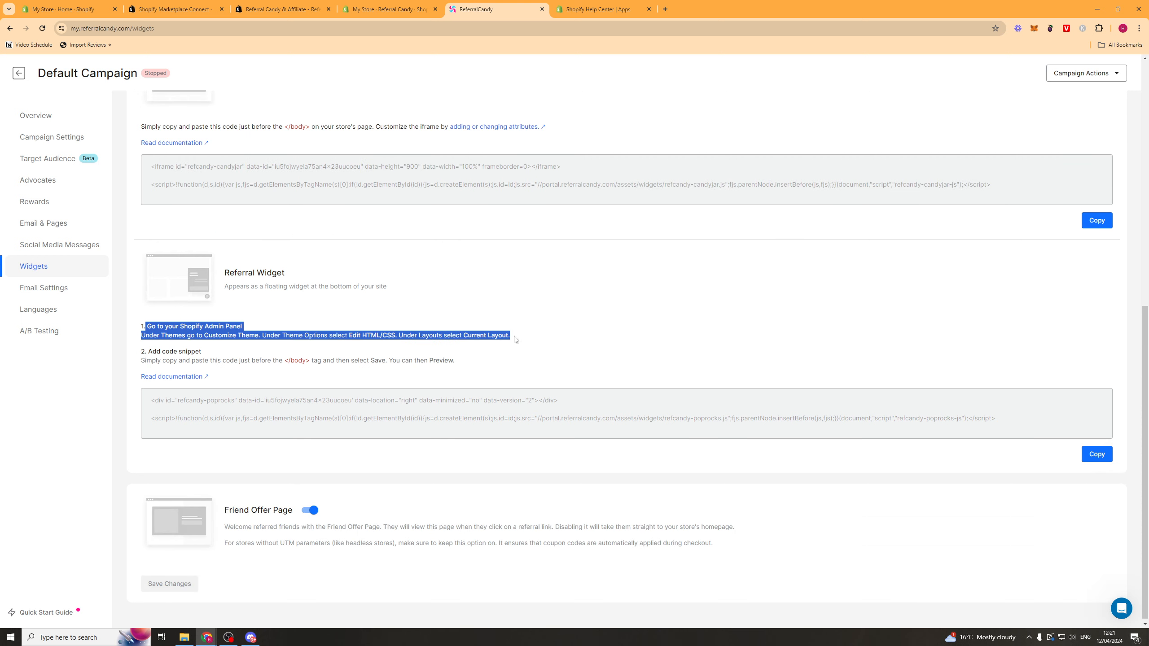
click(189, 335)
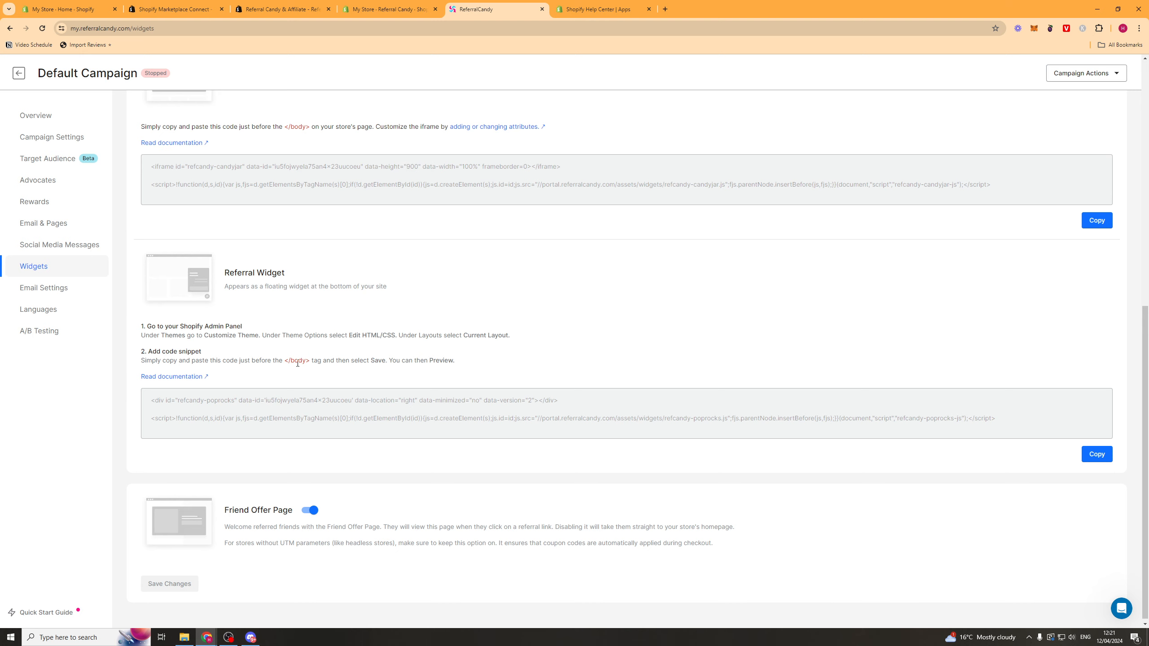
drag(296, 364, 418, 379)
click(425, 379)
click(1098, 456)
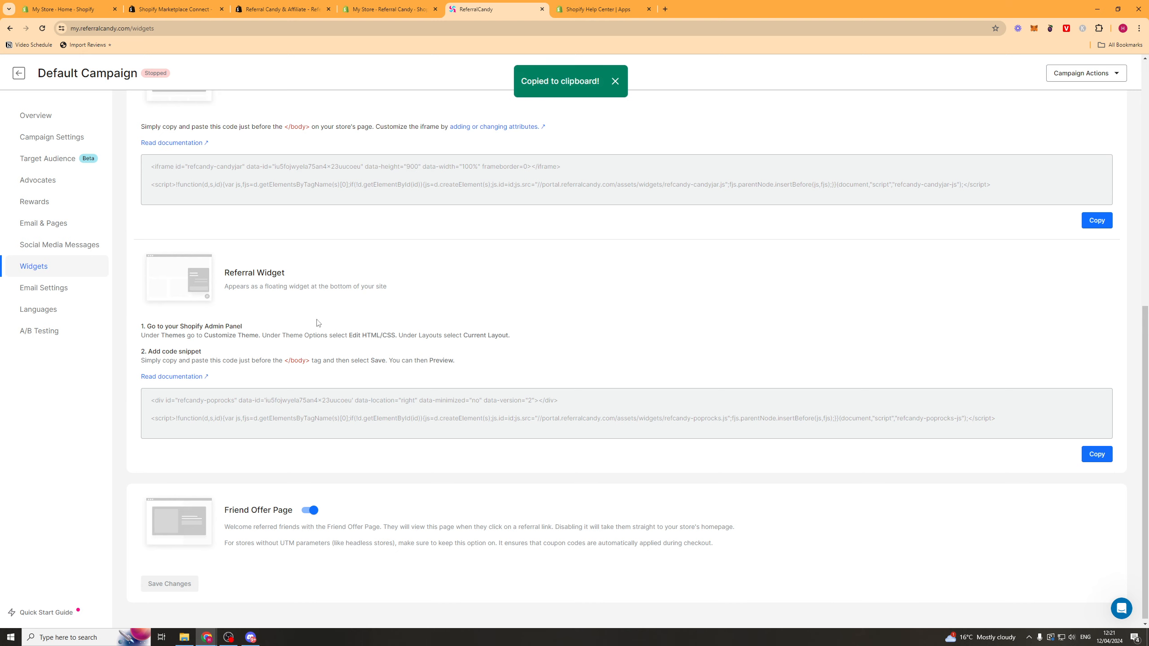
Step: Read the Friend Offer Page description and look over the Referral Widget's code snippet
scroll(346, 441, down, 2)
drag(219, 517, 734, 538)
click(731, 525)
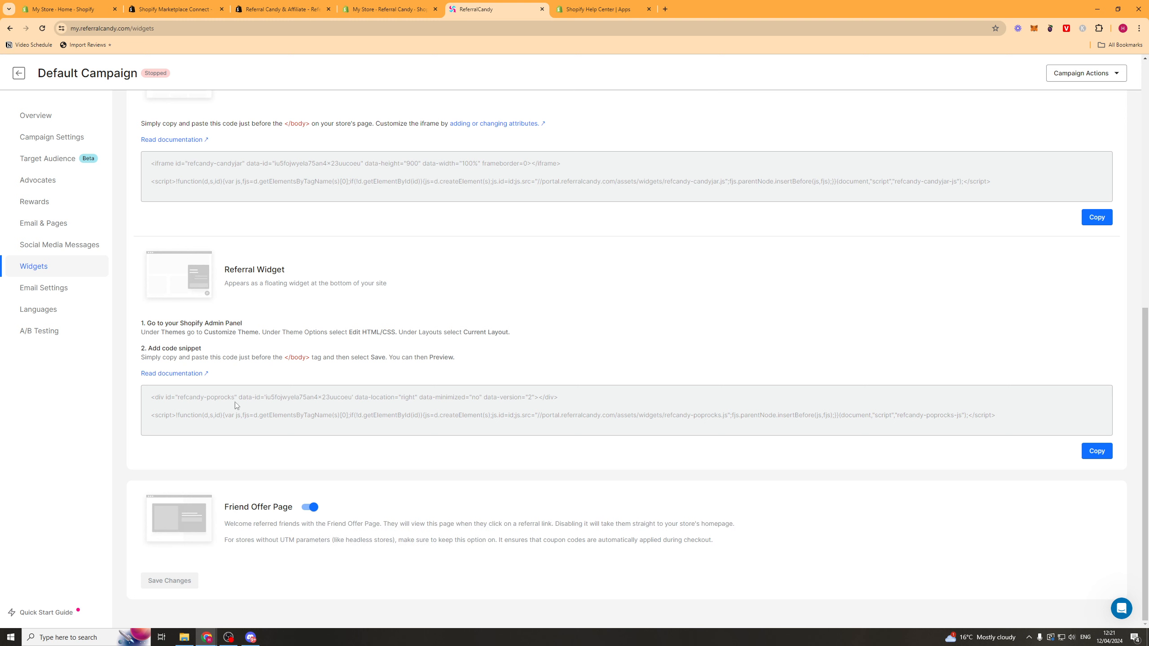
drag(151, 402, 602, 426)
Step: Review the campaign's email settings, limit emails to customers who agreed to receive marketing emails, and save the changes
click(44, 288)
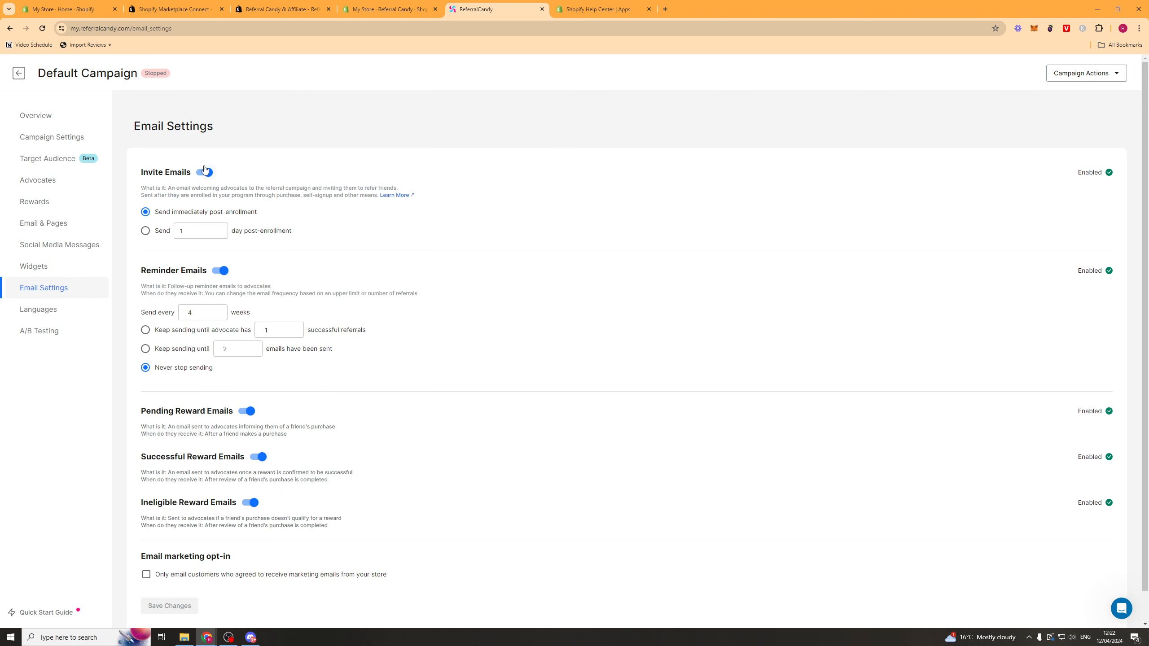
scroll(453, 181, down, 1)
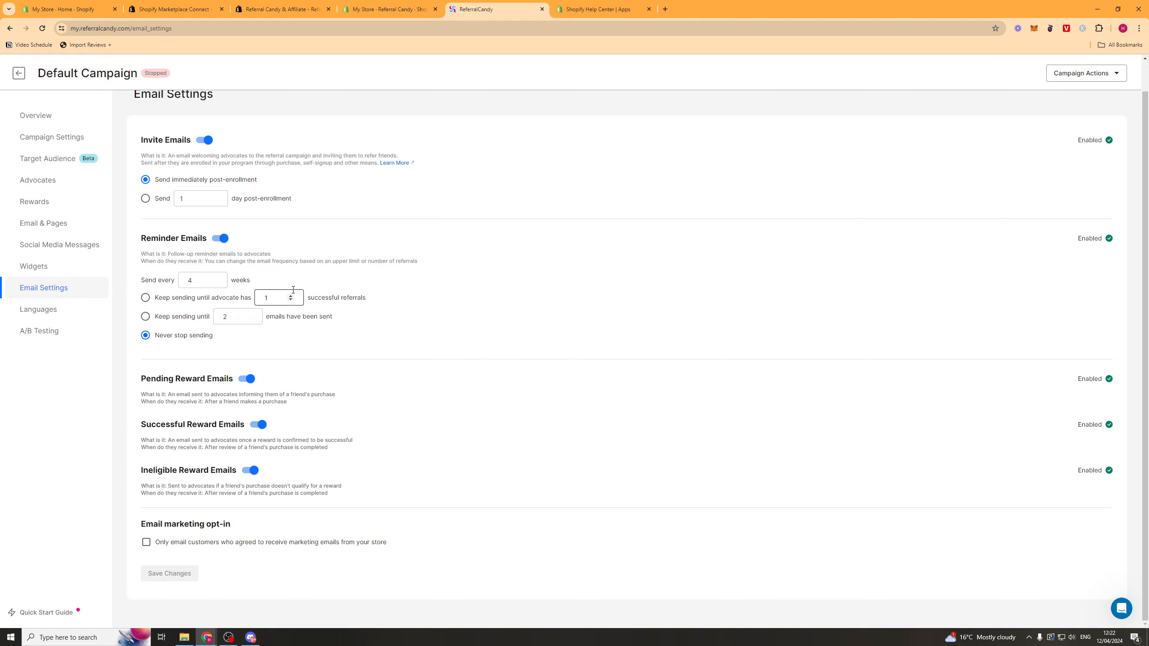
scroll(278, 297, up, 1)
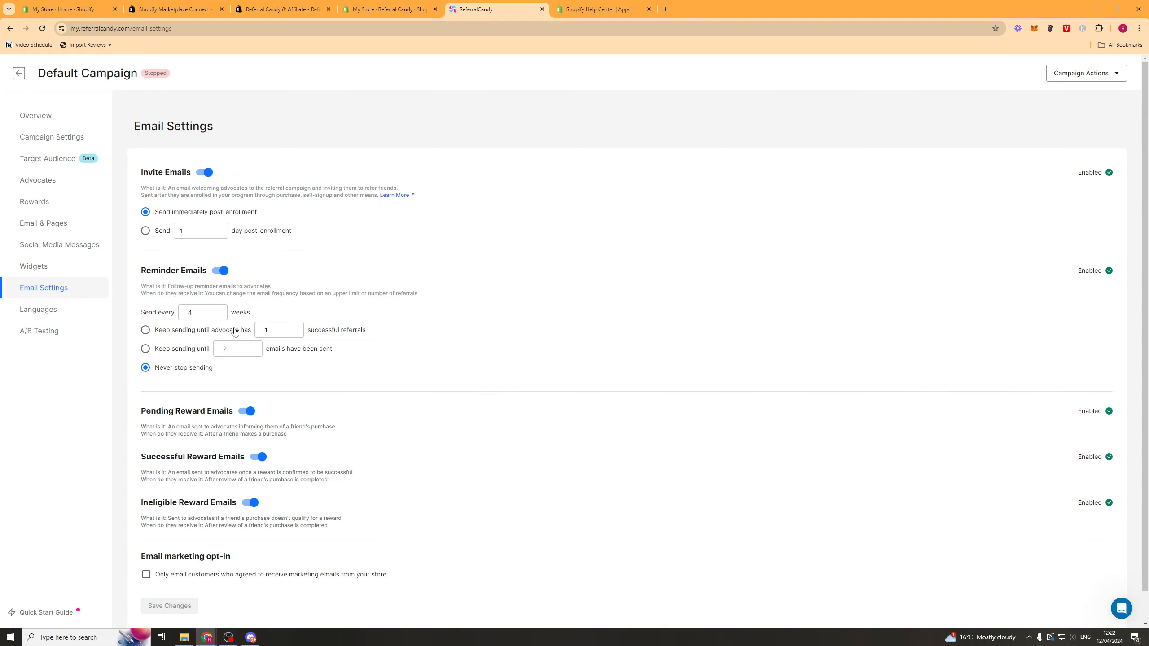
scroll(557, 552, down, 1)
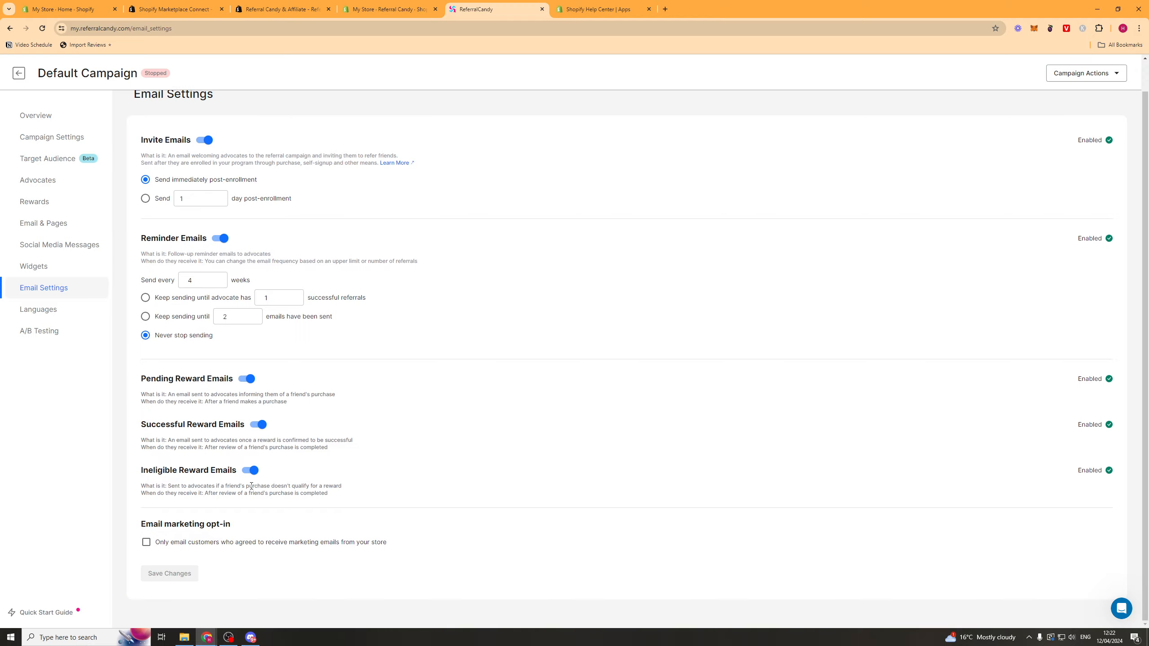
click(147, 543)
click(170, 573)
Step: Open the campaign's language settings and try selecting Brazilian Portuguese as an additional language
click(65, 311)
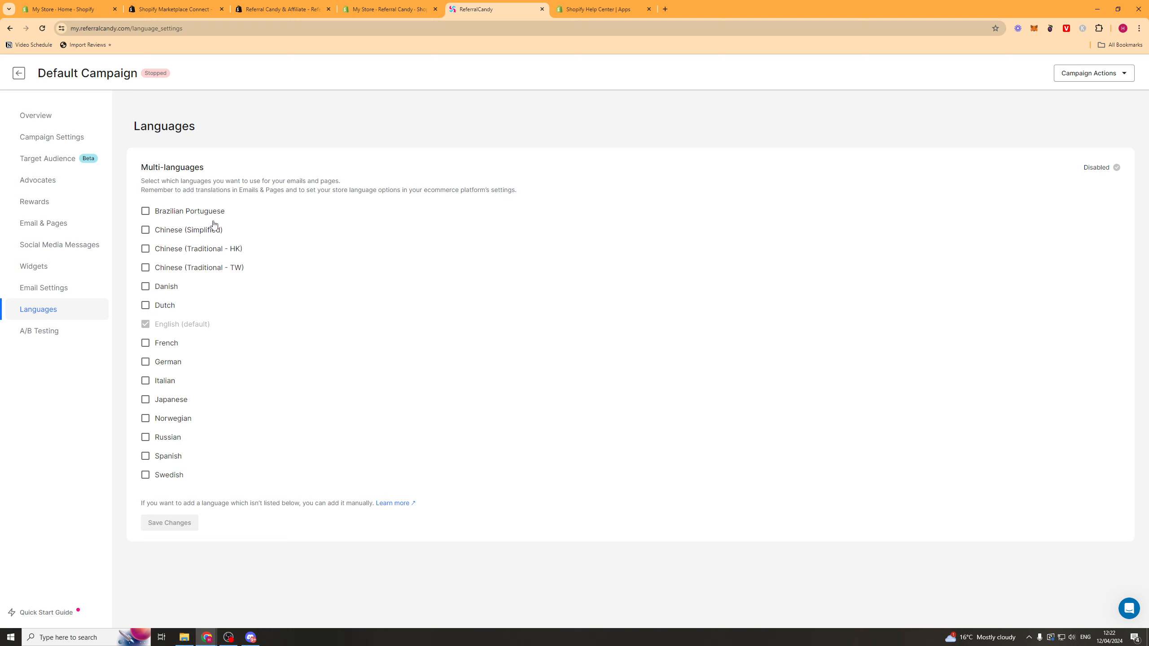
click(191, 210)
click(190, 211)
click(180, 231)
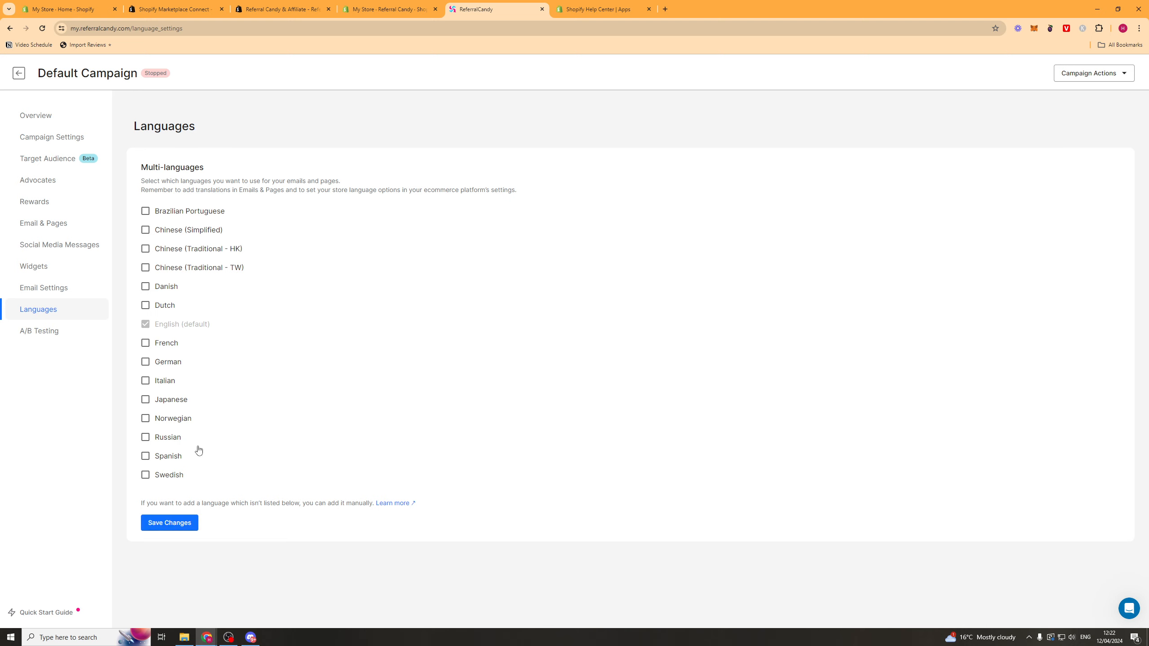
Step: Begin creating an A/B test of the post purchase emails and view the email A and B setup
click(63, 337)
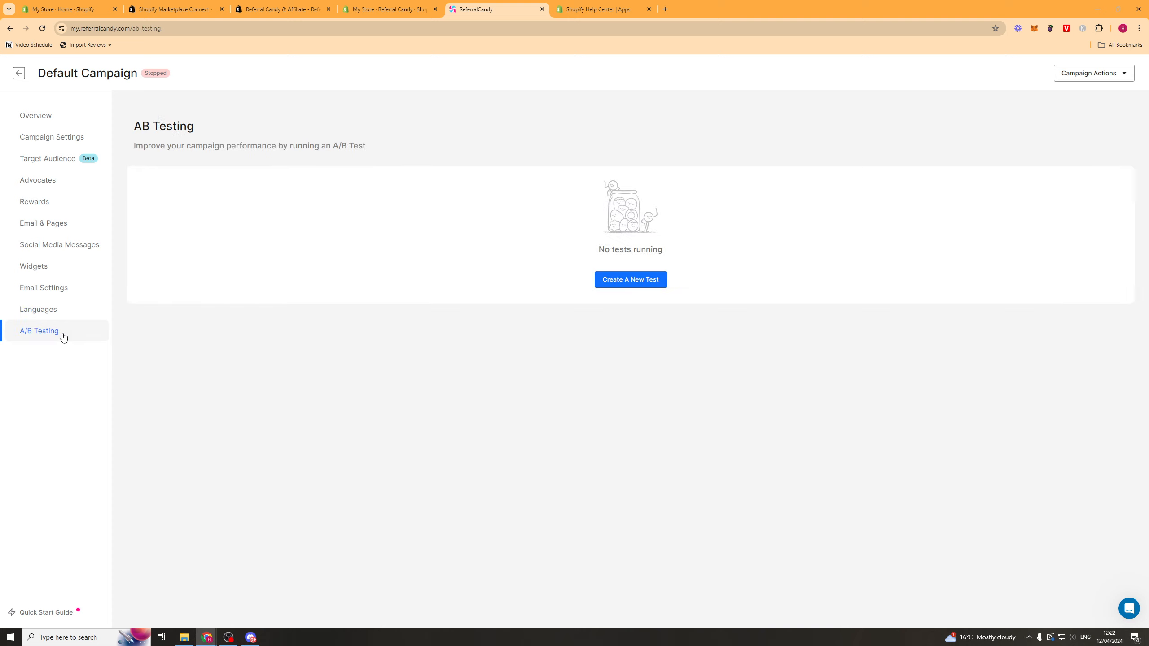
click(632, 276)
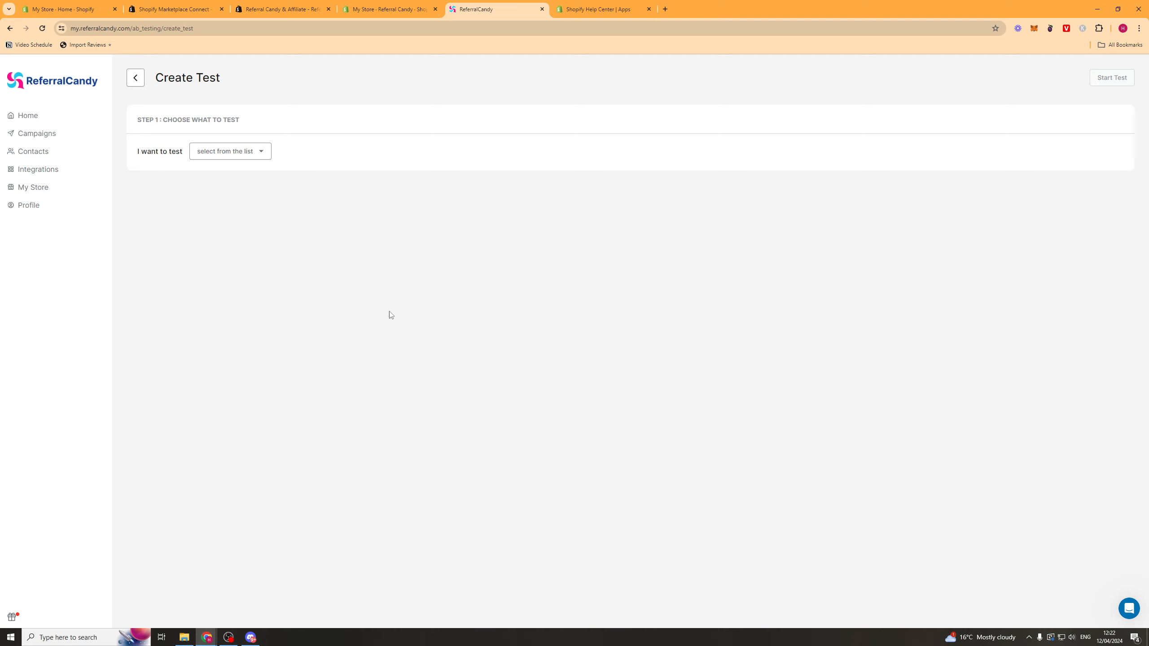
click(256, 151)
click(247, 171)
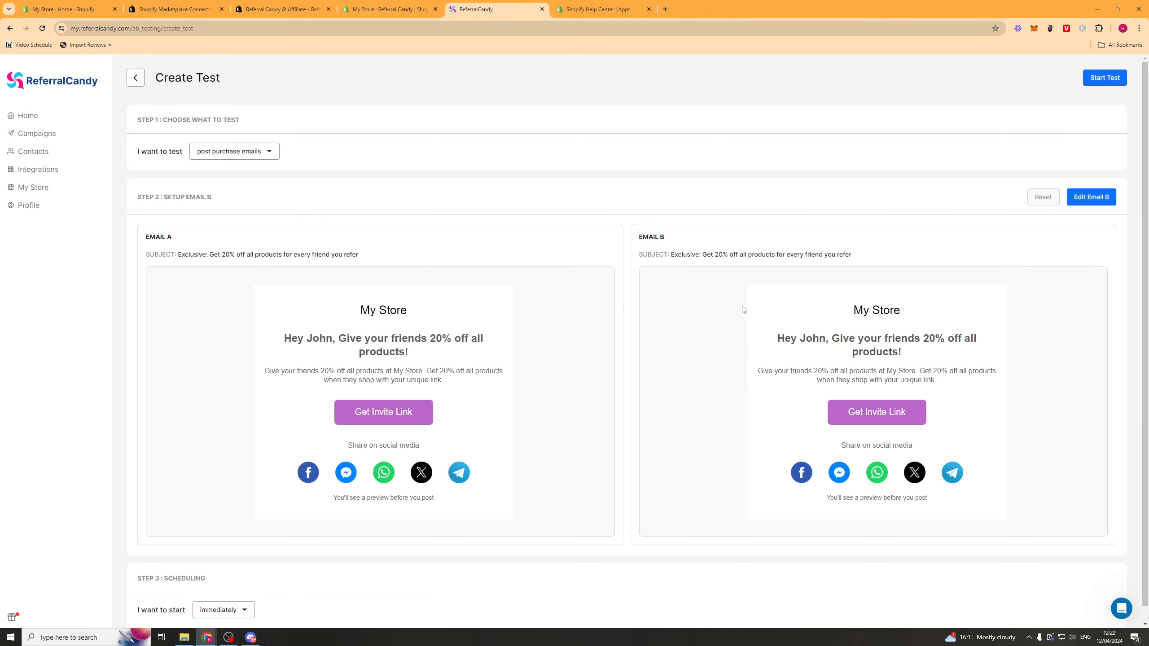
Step: View the general settings for campaigns and the contact management page listing existing customers
click(36, 133)
click(39, 178)
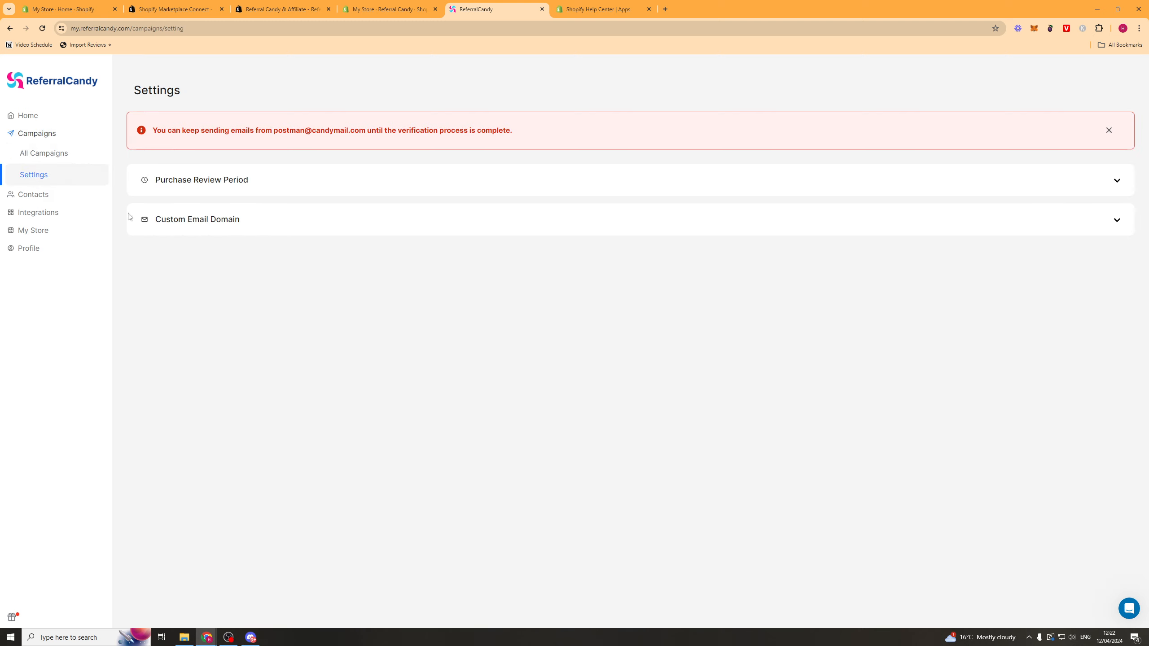
click(41, 194)
click(40, 172)
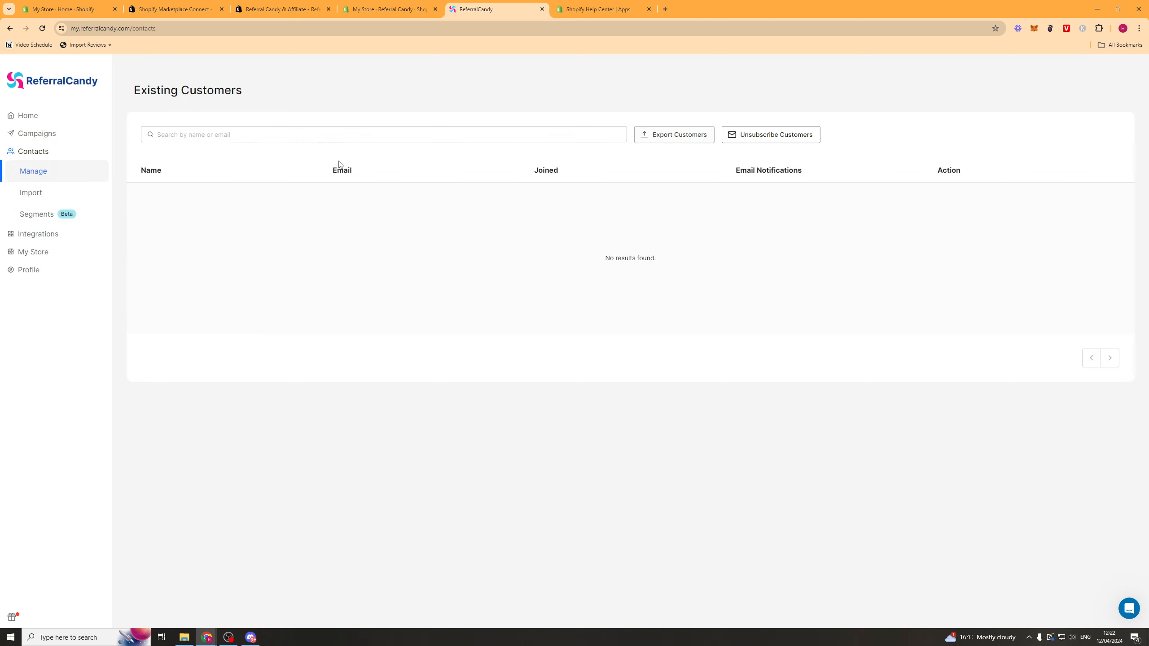
Step: View the available integrations for Mailchimp, Klaviyo, marketing analytics, ads and retargeting, and recurring payments services
click(39, 232)
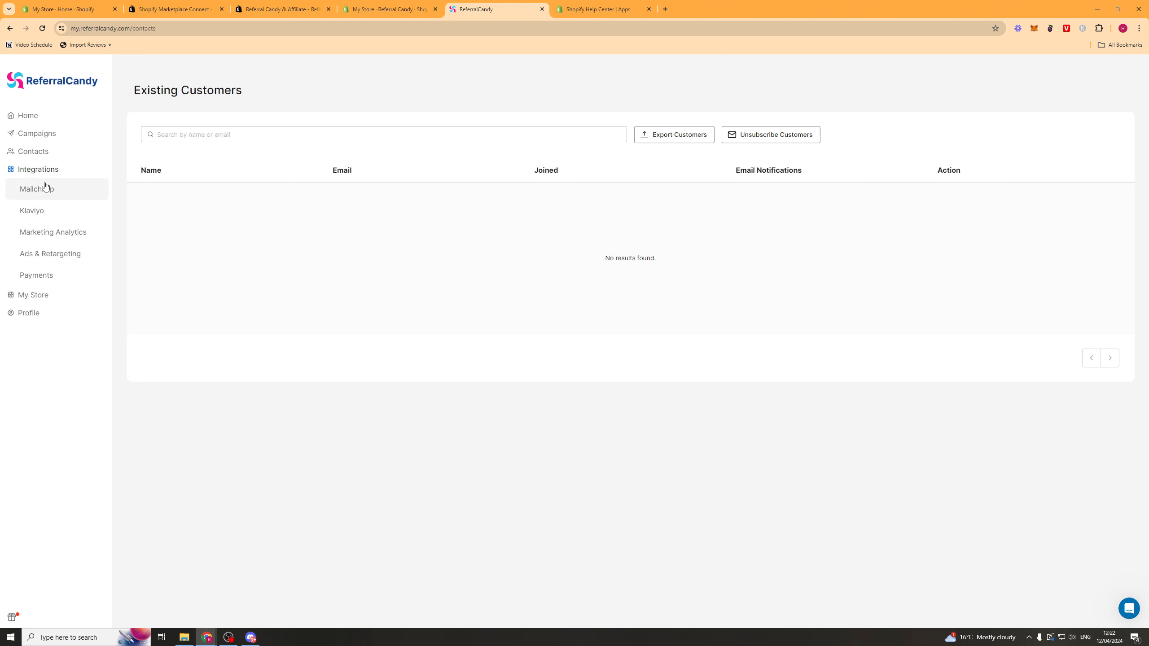
click(45, 193)
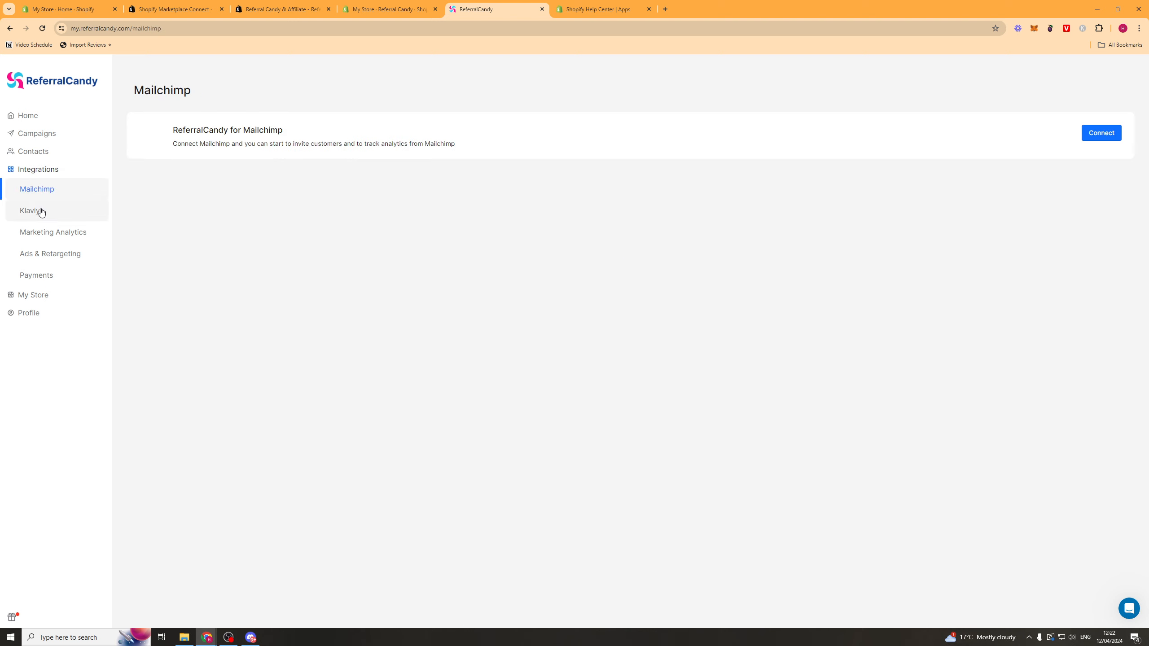
click(41, 211)
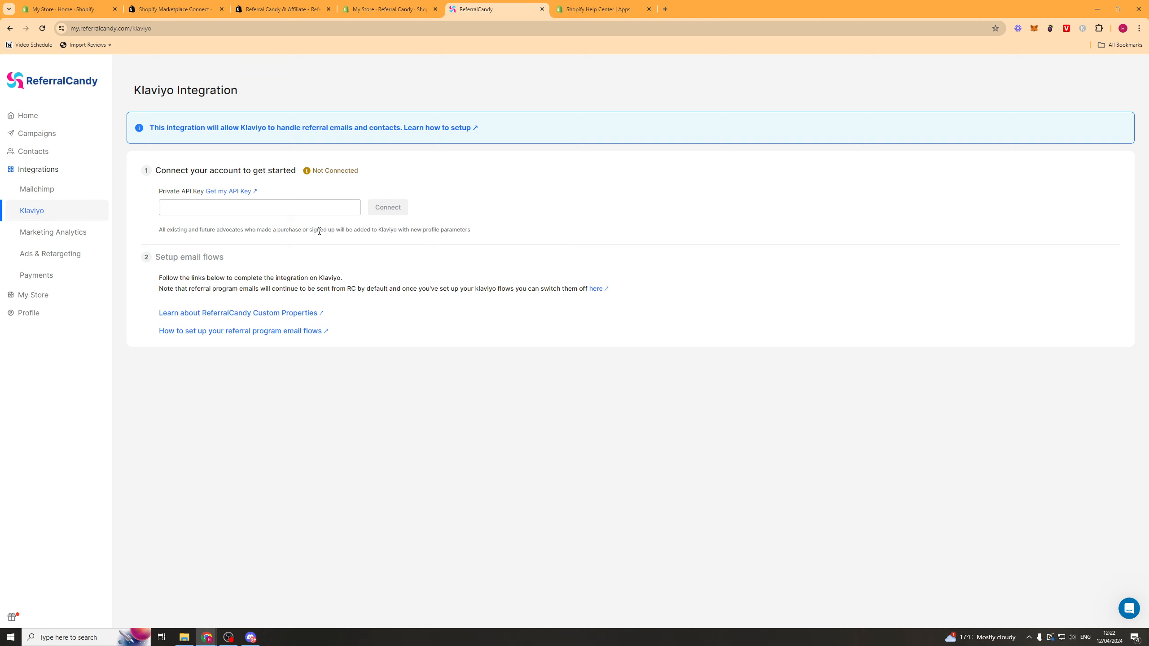
click(68, 190)
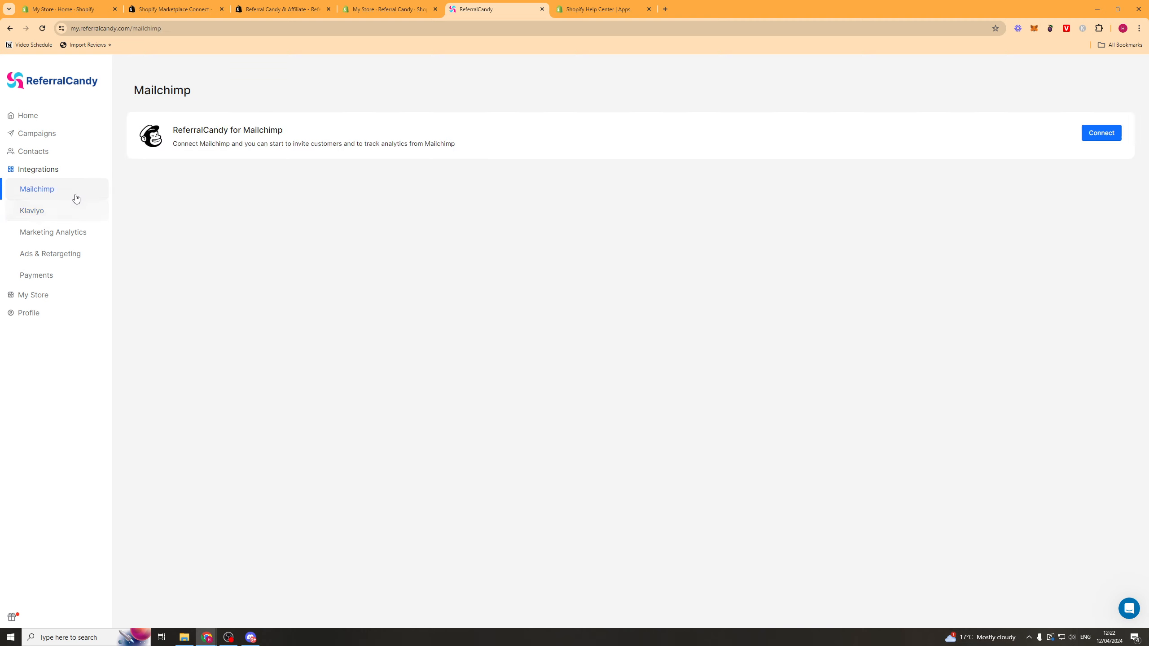
click(73, 231)
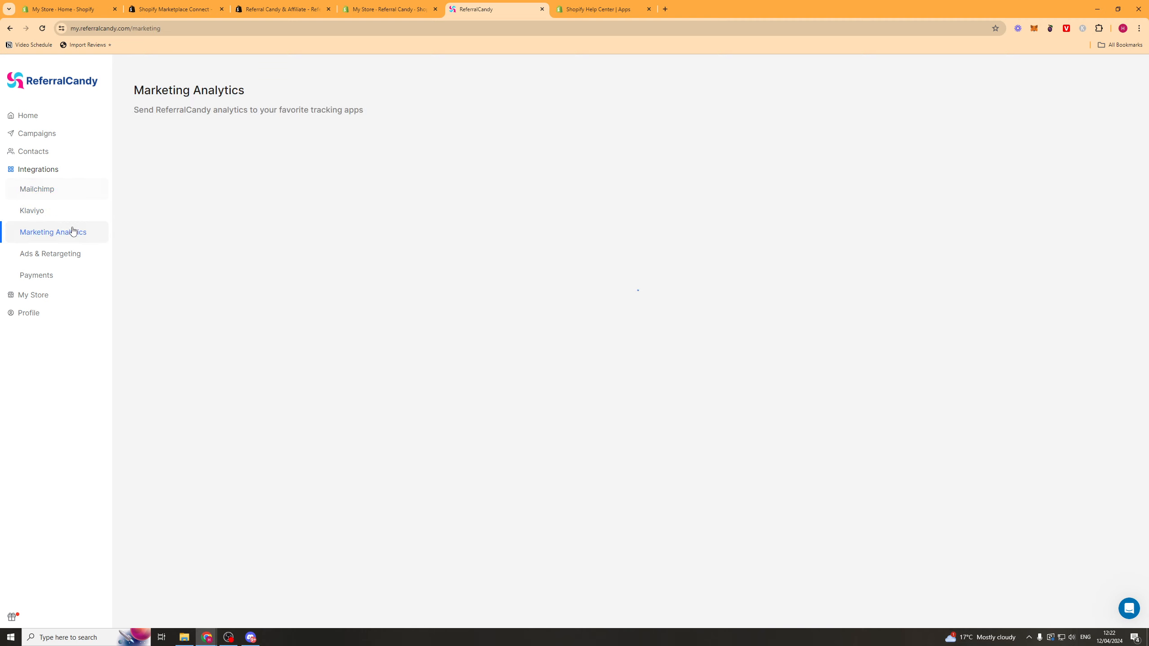
click(53, 258)
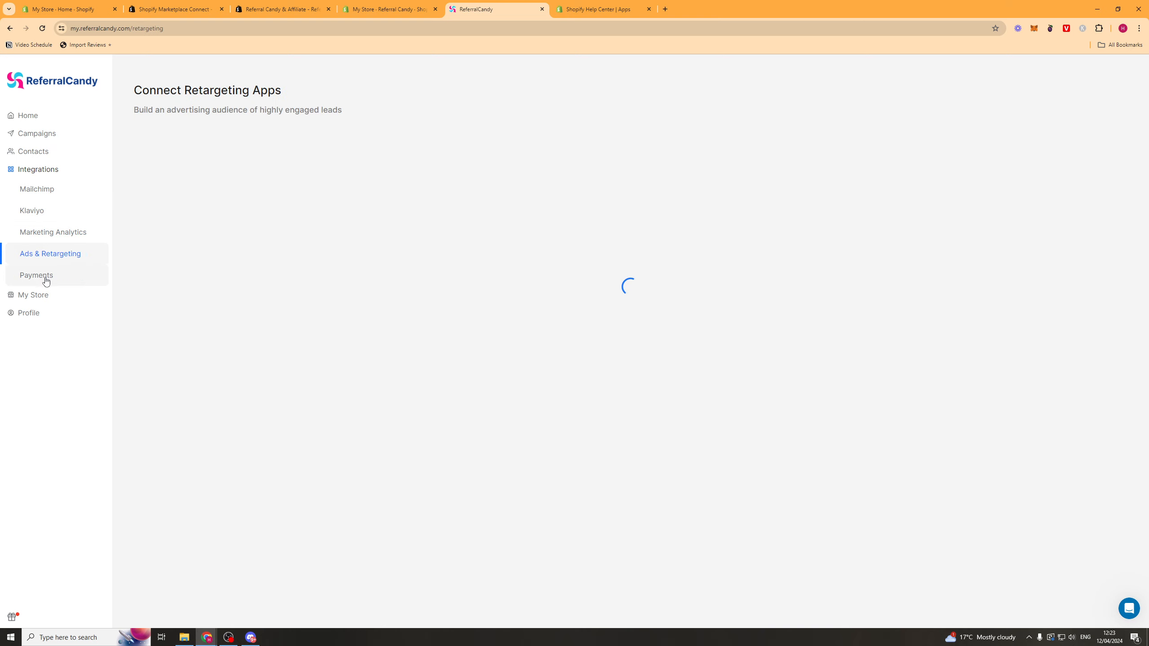
click(42, 293)
click(58, 171)
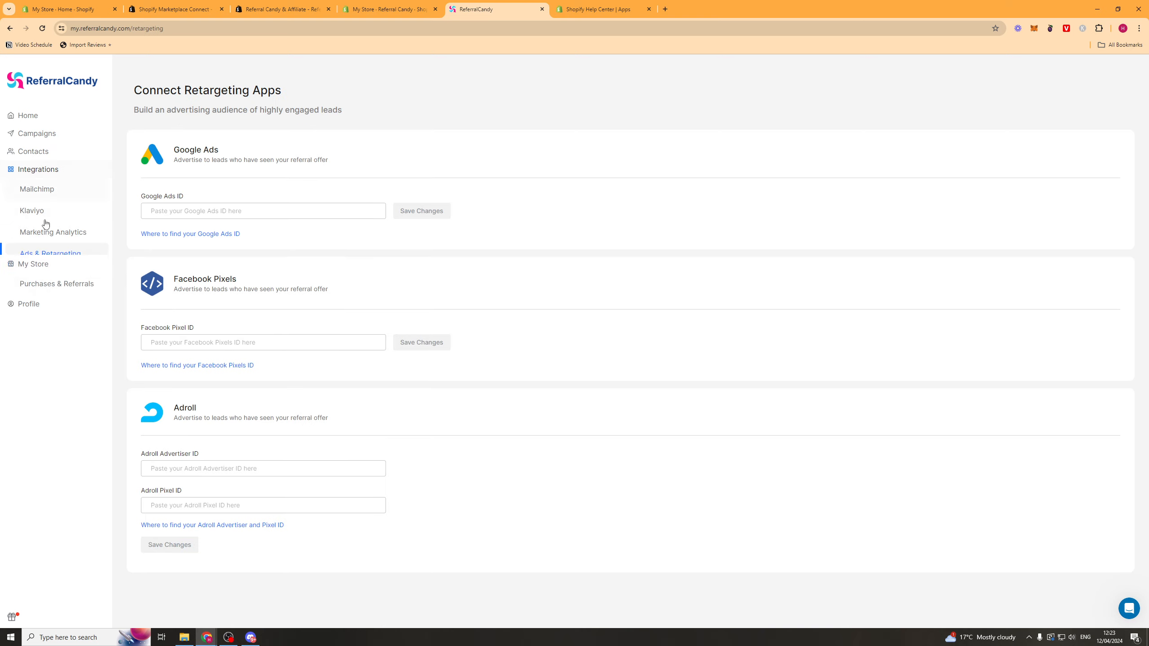
click(38, 274)
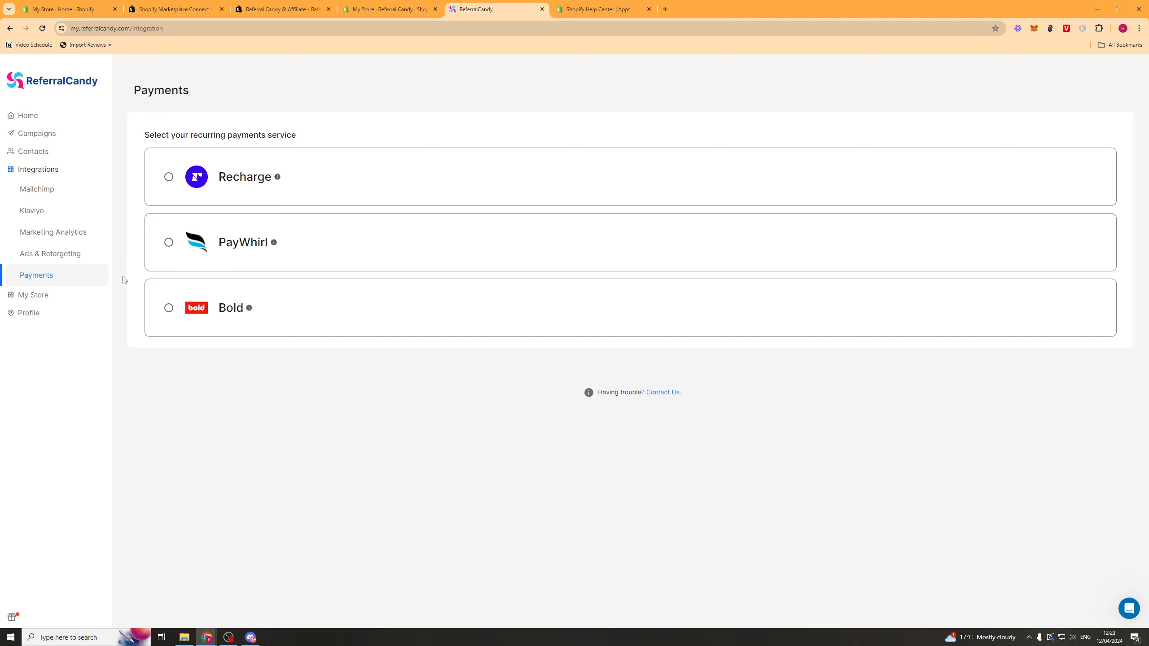
Step: View the store's purchases and referrals, fraud center, coupon tracking and store settings pages
click(47, 296)
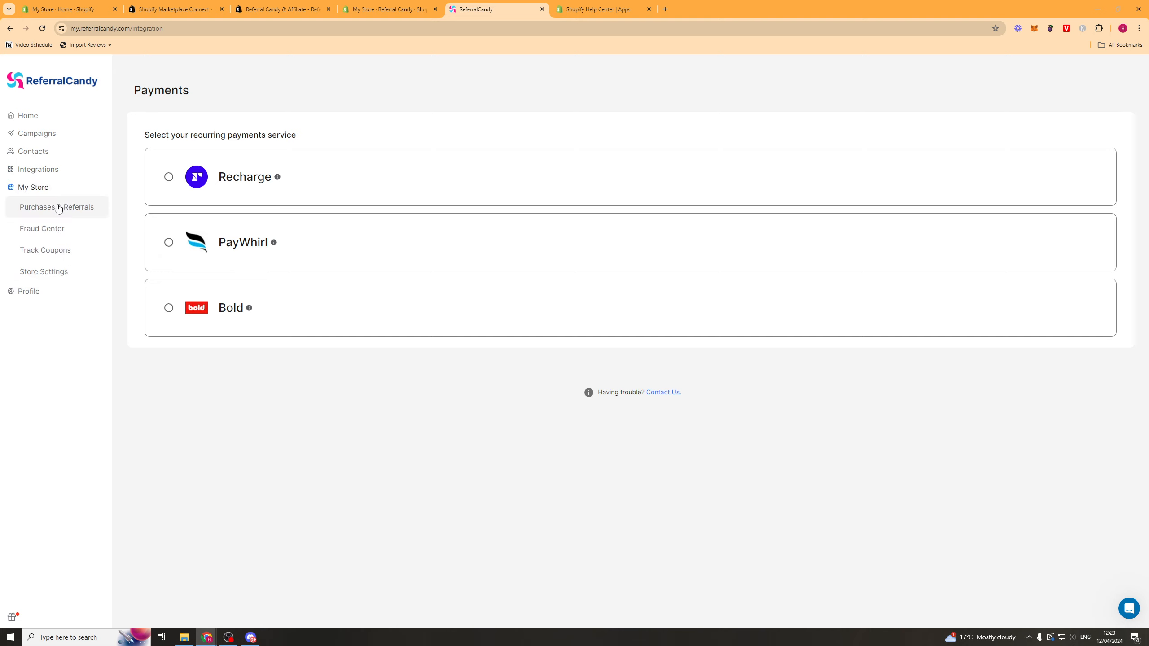
click(58, 208)
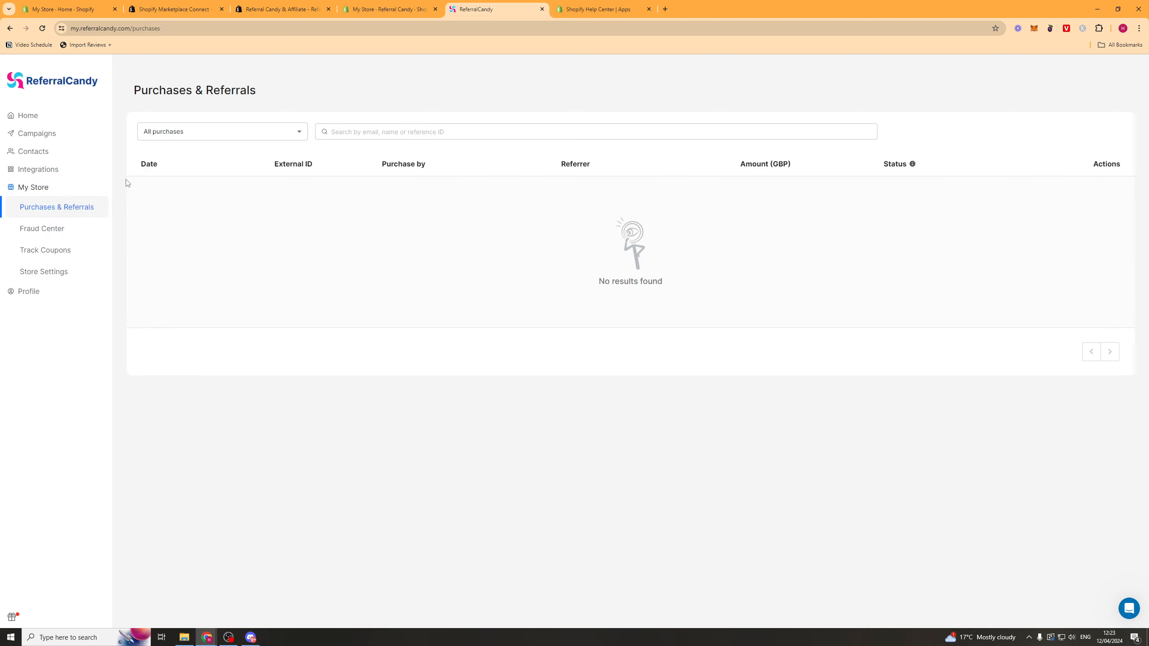
click(50, 230)
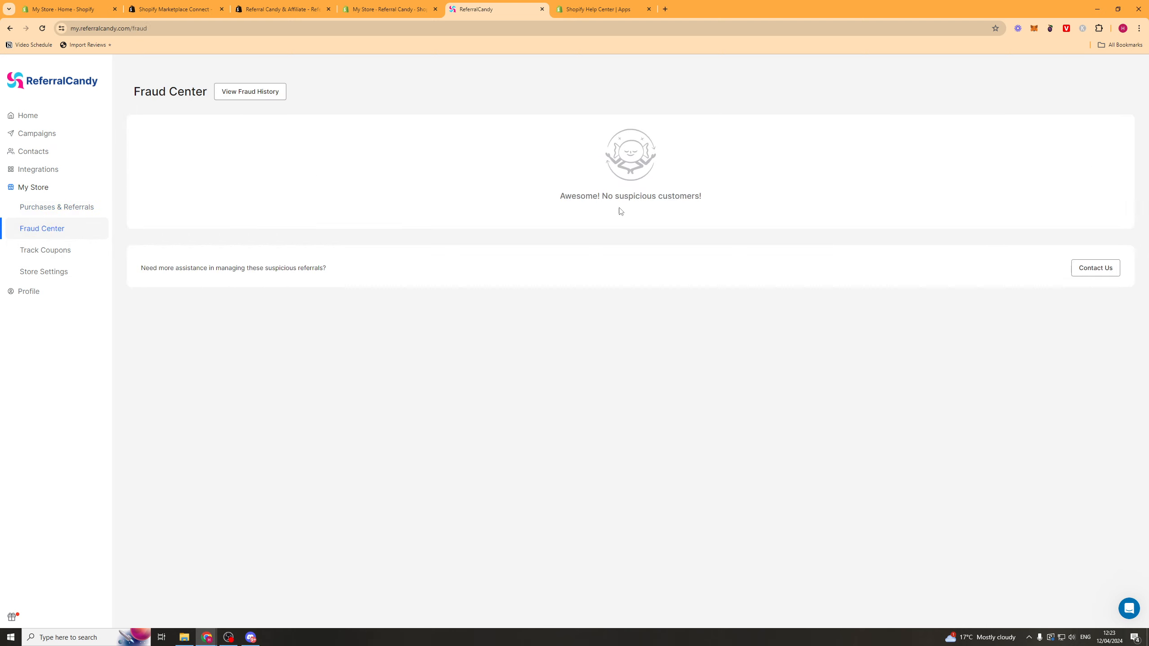
click(26, 256)
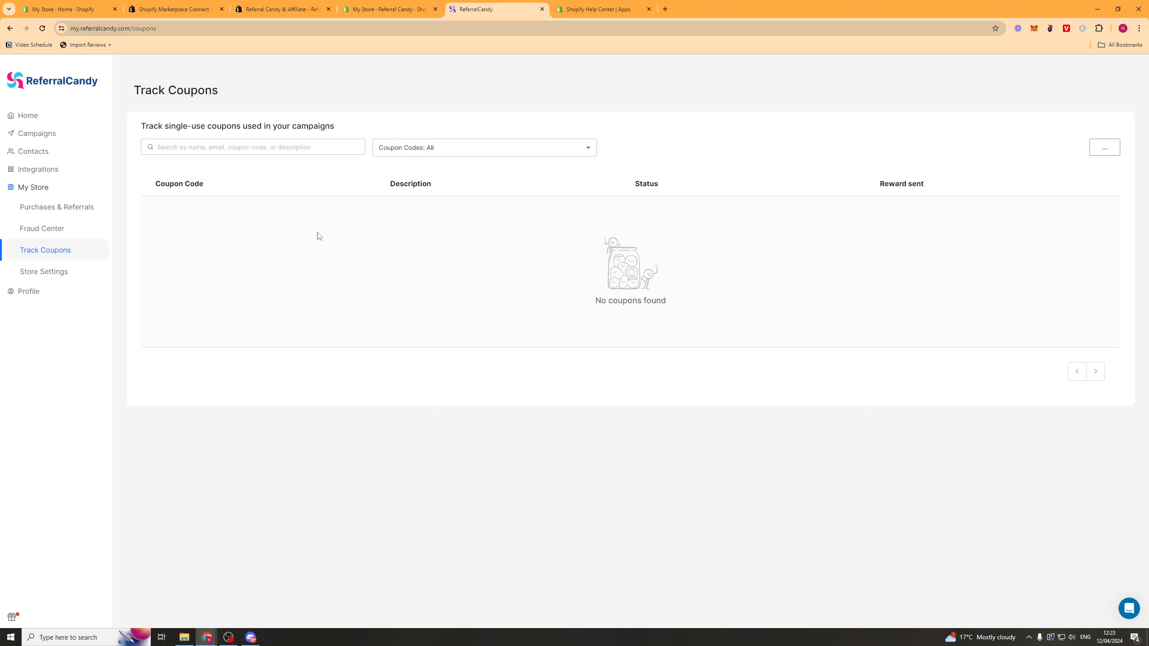
click(56, 274)
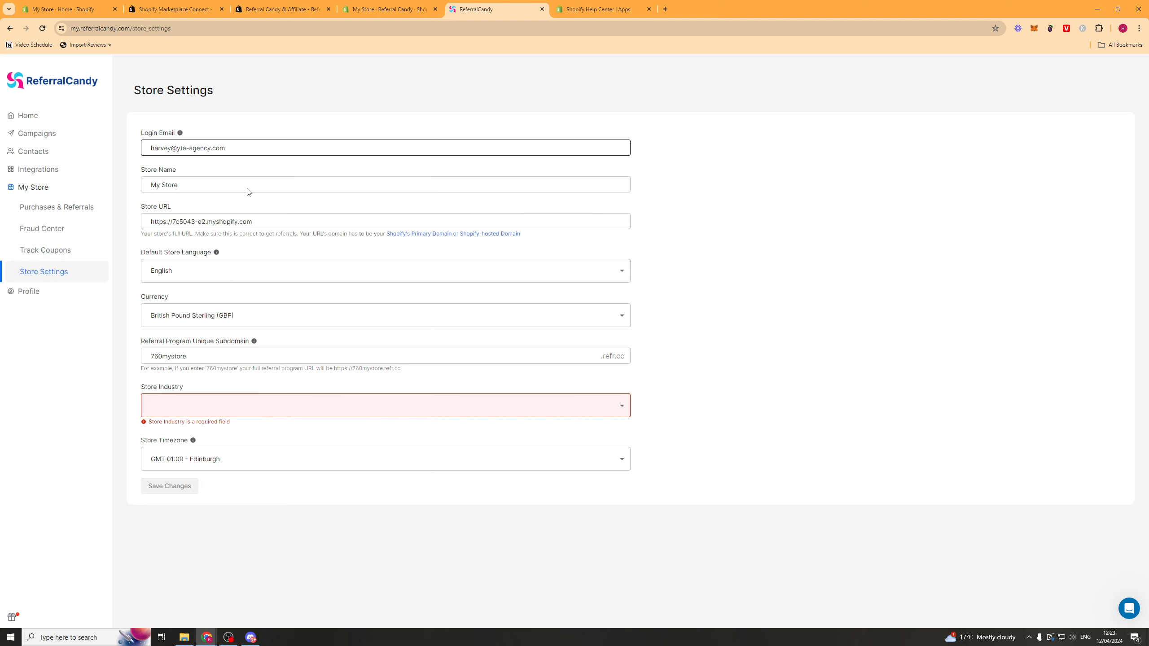
Step: View the account's profile settings, plan and pricing details, and current billing invoice
click(27, 291)
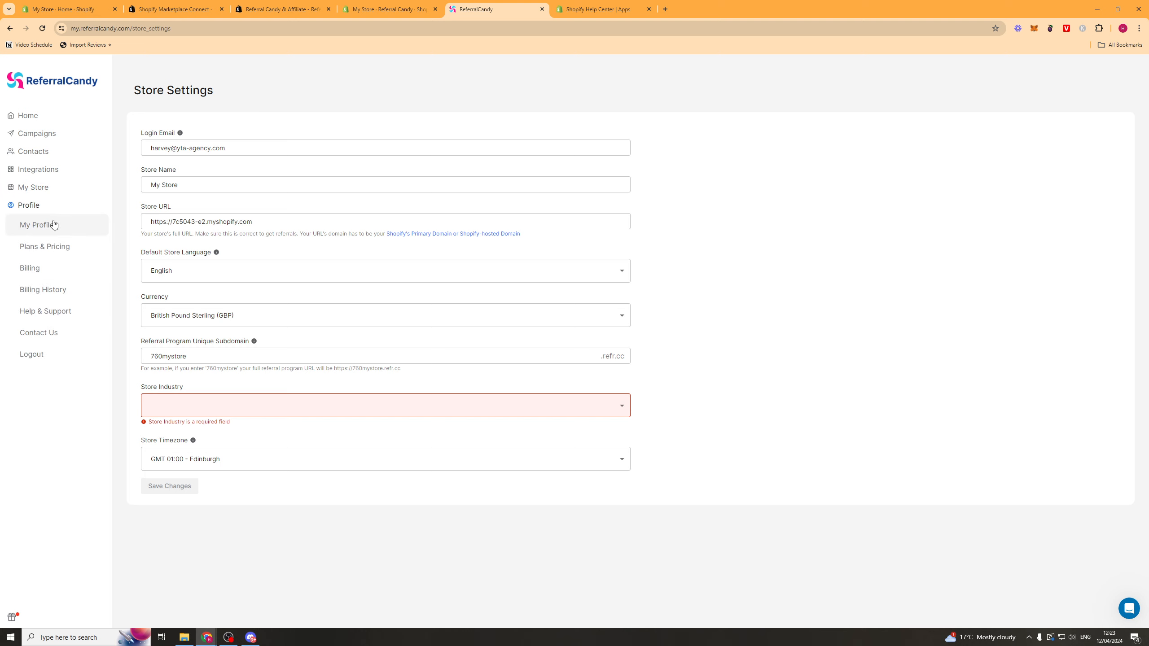
click(22, 235)
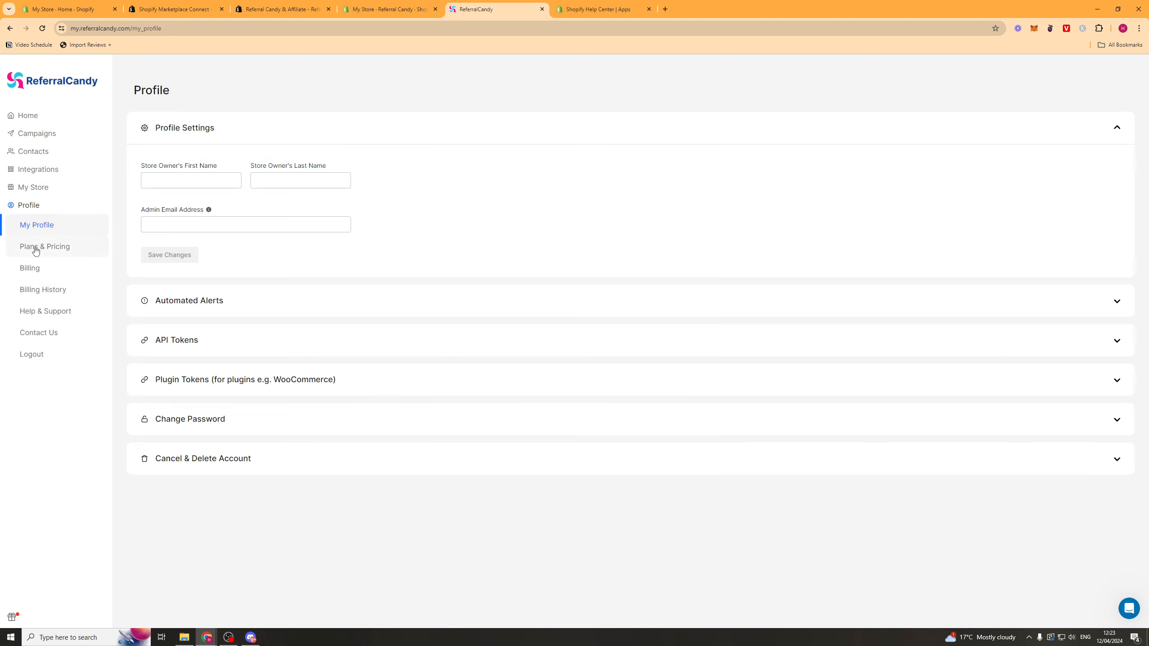
click(63, 256)
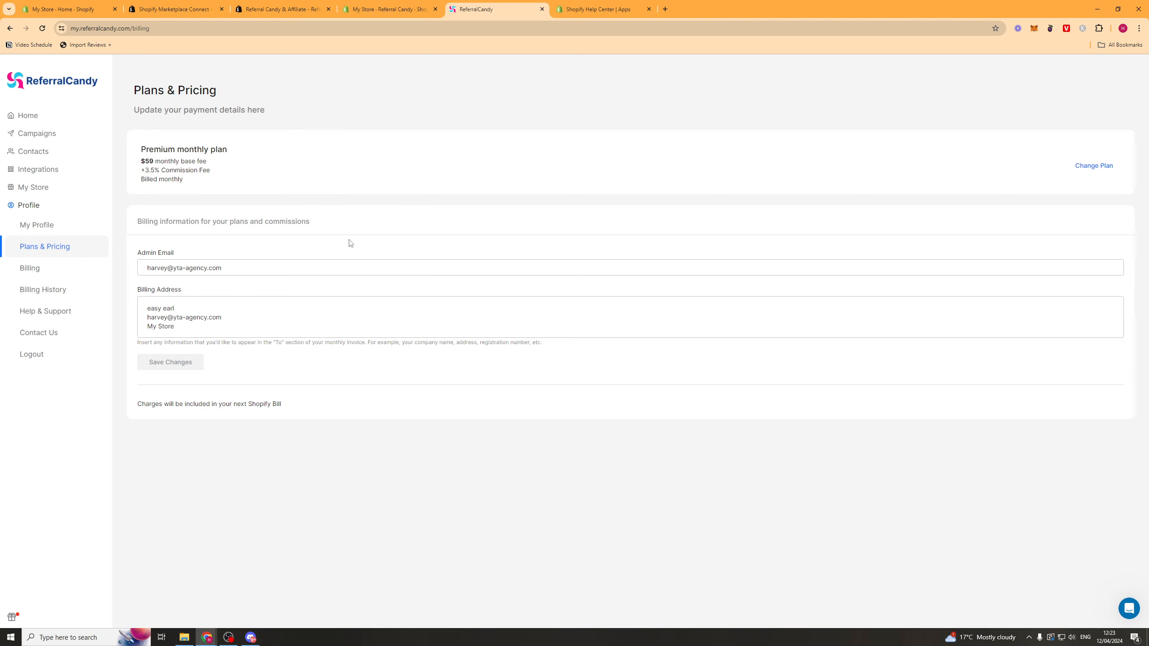
click(54, 278)
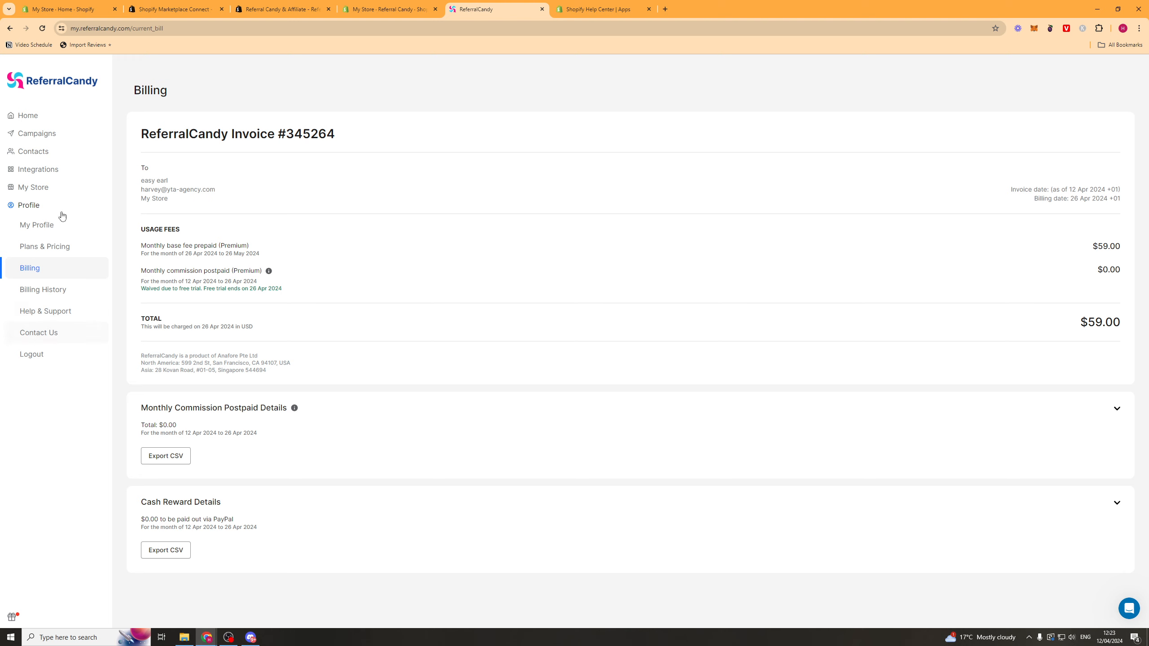
Step: View the stats and overview dashboard, examining the account status, promotion suggestions and referral report from top to bottom
click(39, 115)
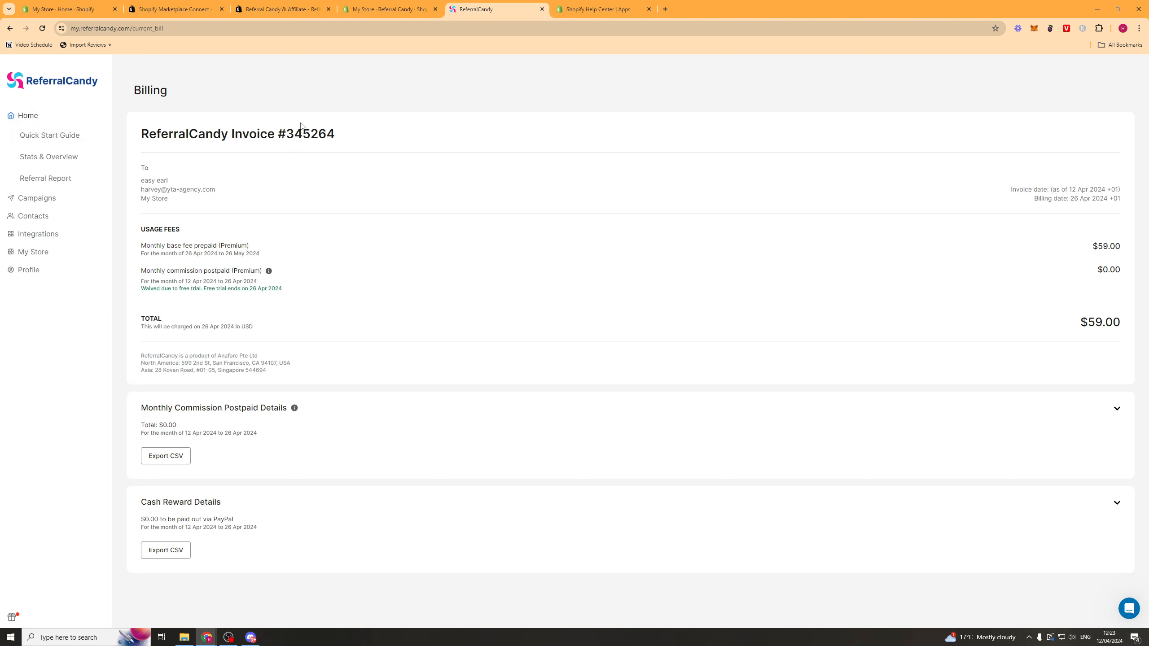
click(51, 177)
click(53, 156)
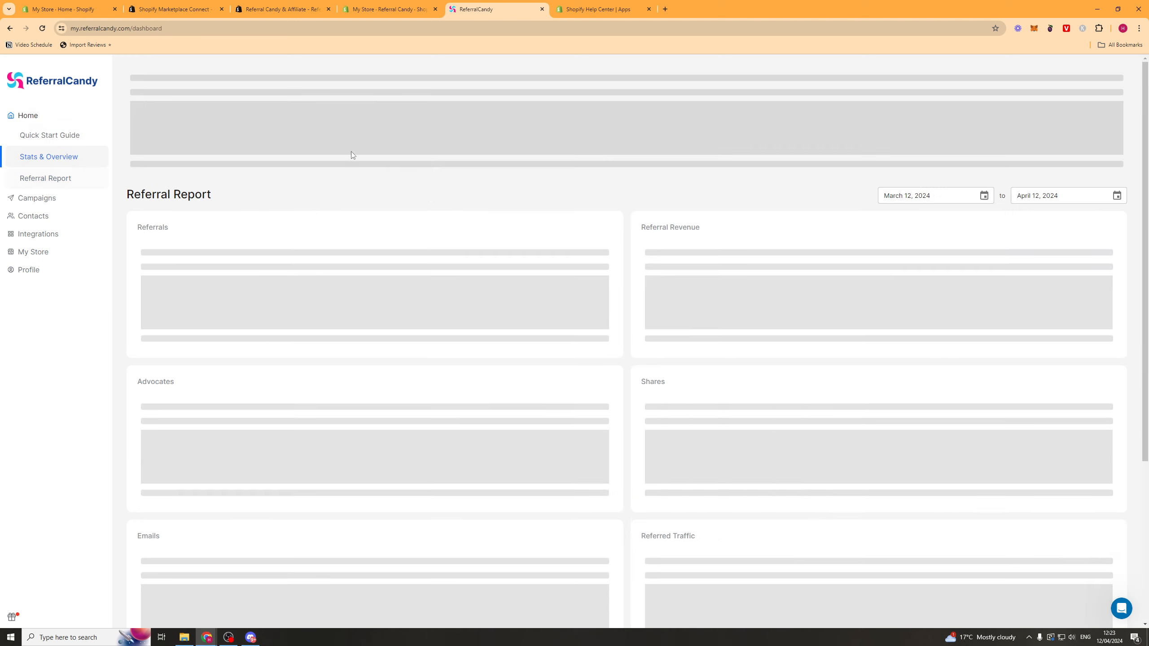
scroll(347, 339, down, 3)
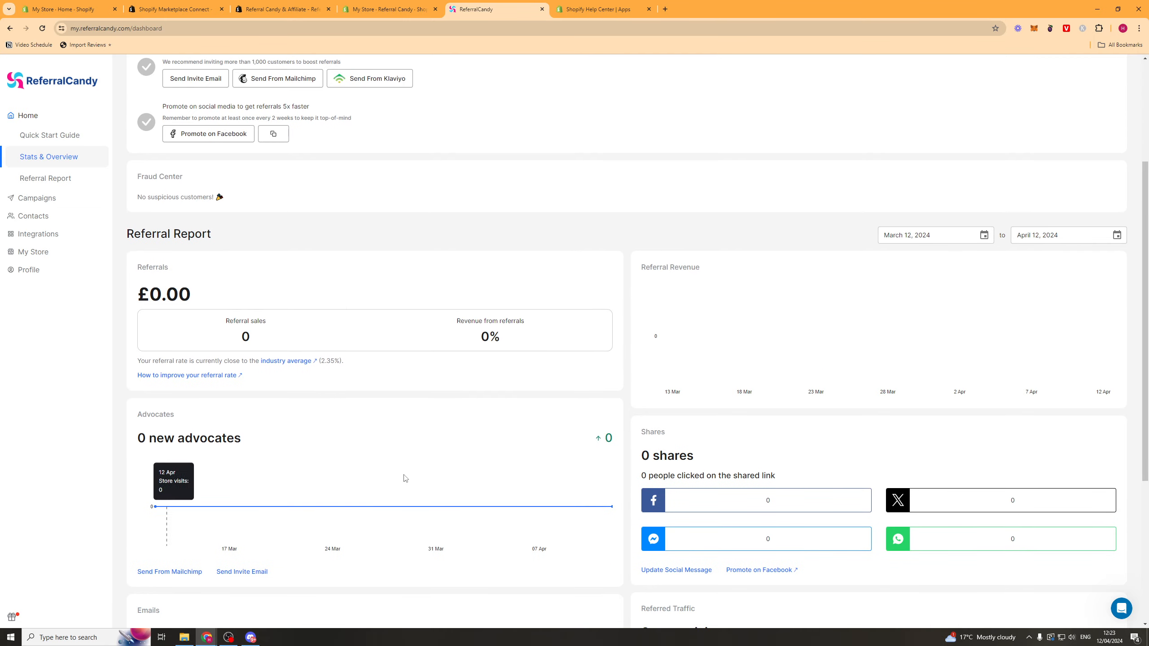
scroll(474, 472, down, 5)
scroll(485, 462, up, 10)
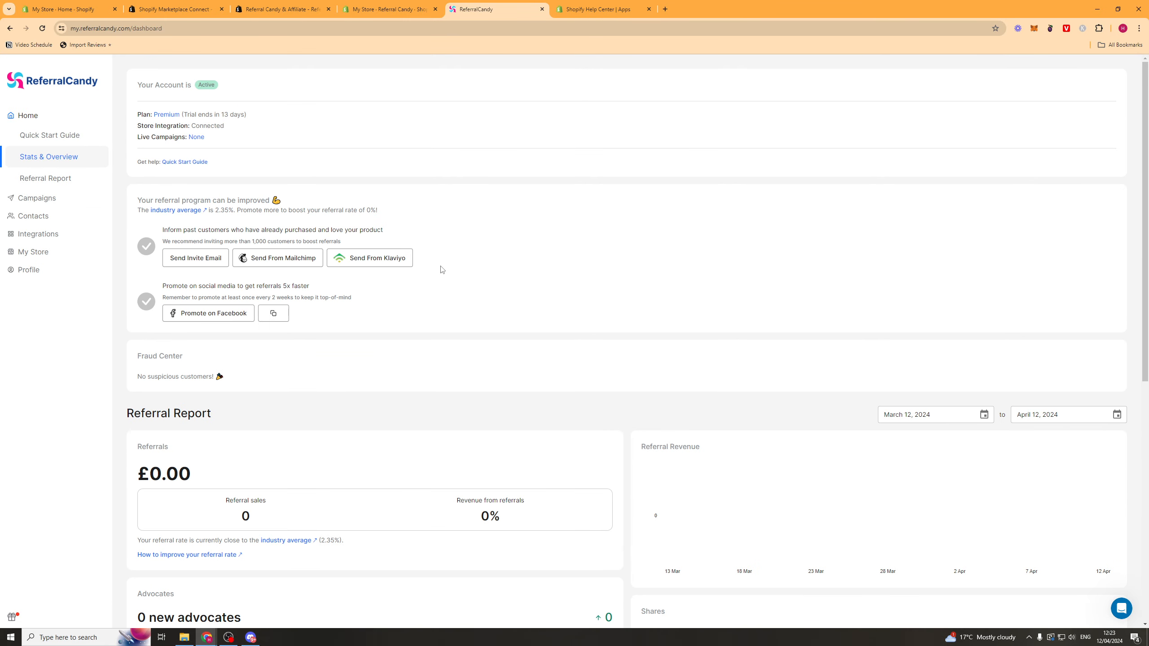